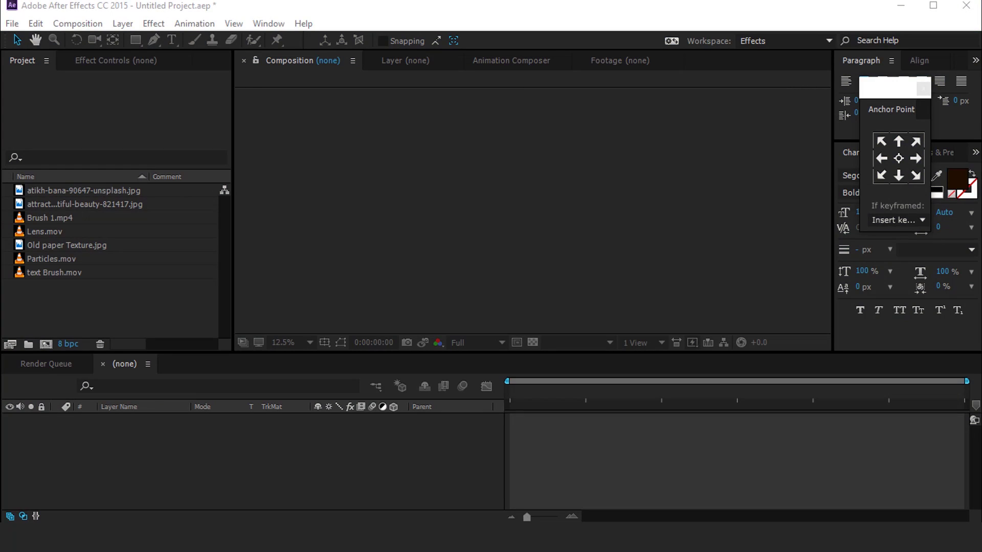
Create main comp and fill it with a pale orange solid layer named BG.
left_click(47, 345)
type("main comp")
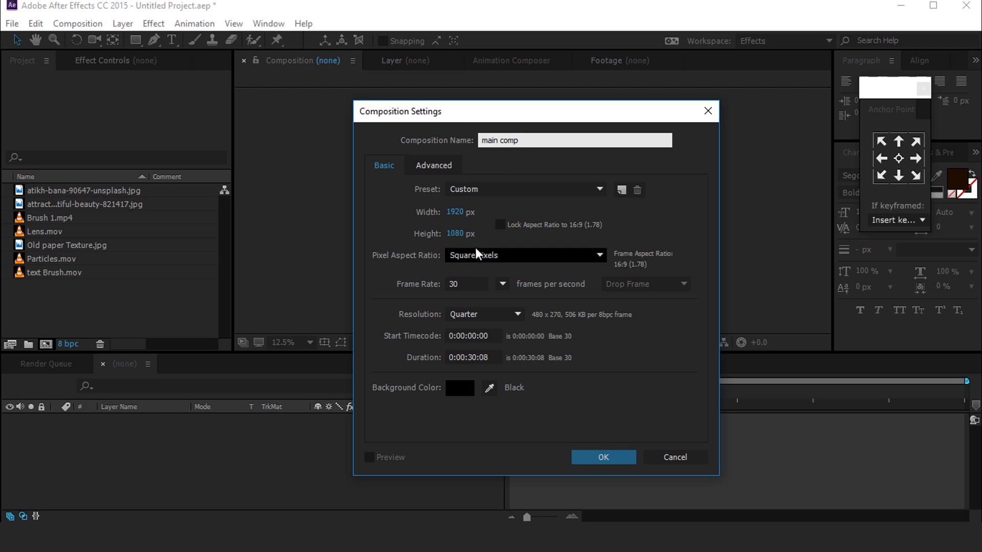
left_click(605, 458)
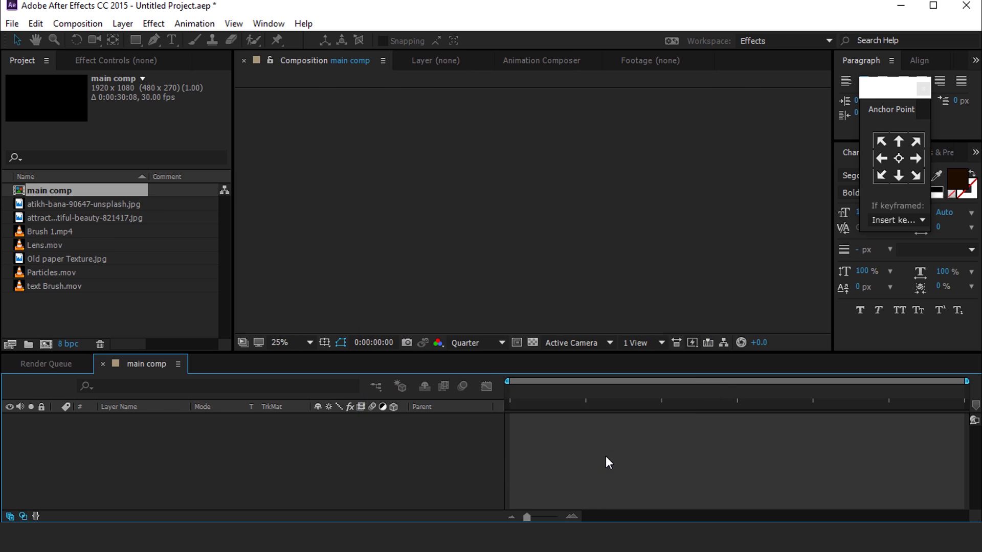
right_click(363, 453)
mouse_move(452, 315)
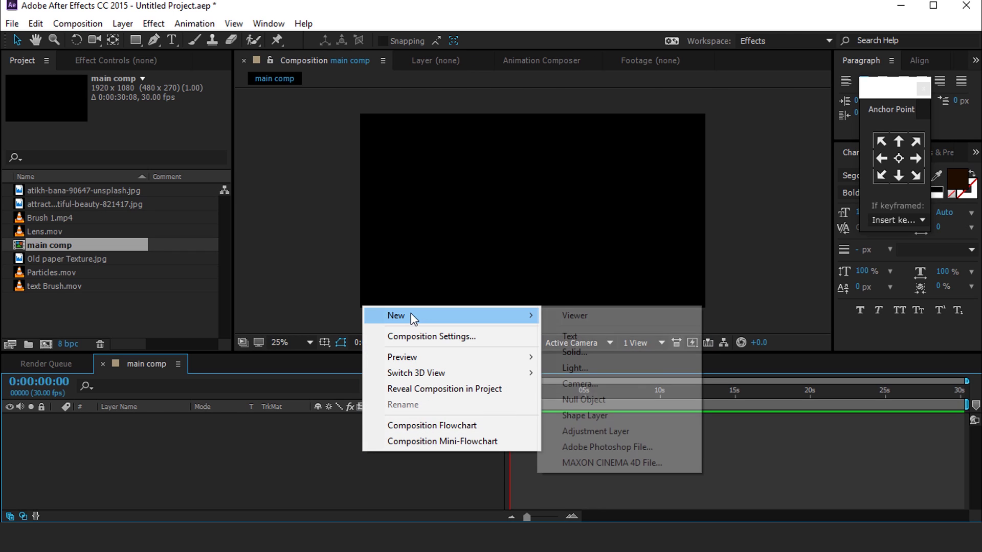
left_click(562, 356)
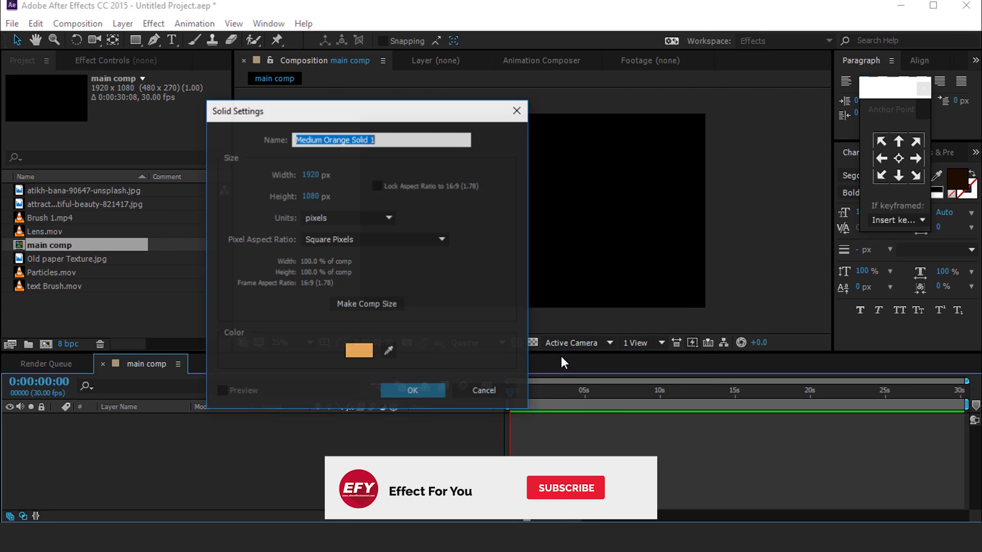
left_click(360, 352)
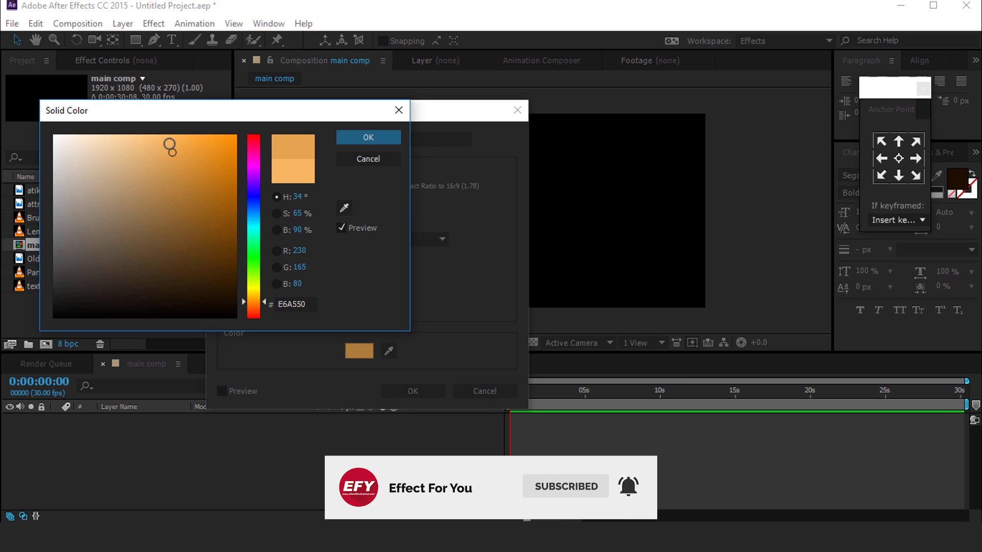
left_click(183, 164)
left_click_drag(170, 149, 168, 142)
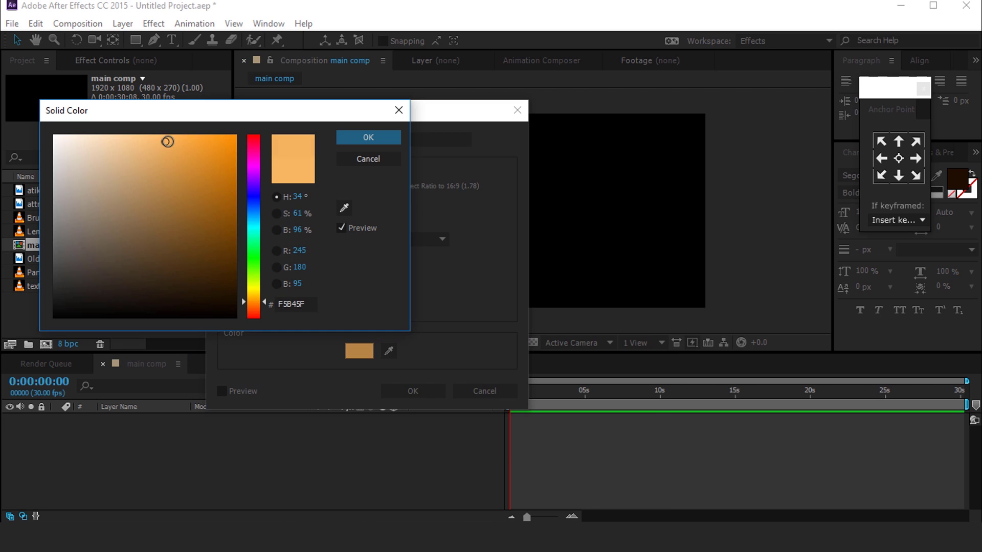
left_click(376, 137)
type("BG")
key("Return")
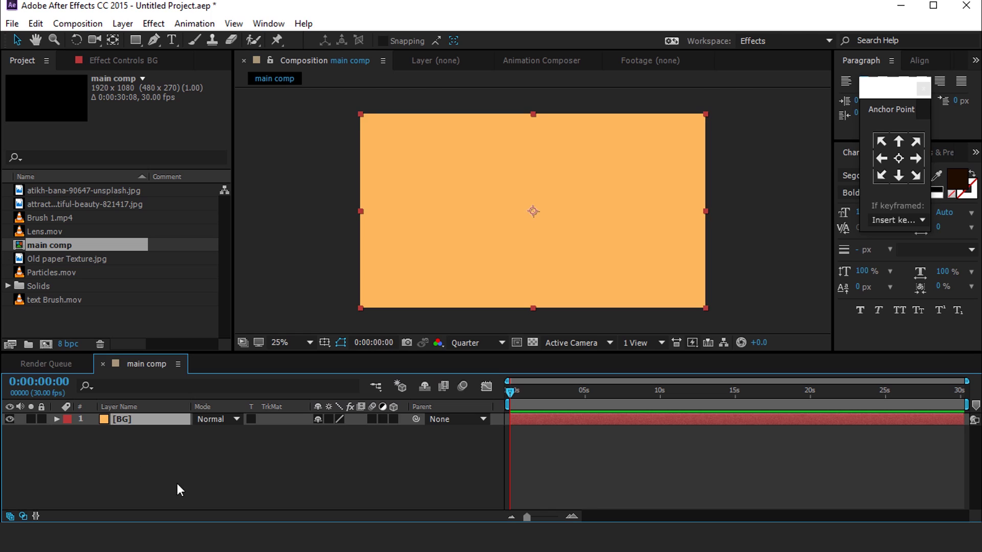
Create a placeholder1 comp holding the portrait photo, scaled down to fit the frame.
left_click(222, 470)
left_click(76, 328)
left_click(46, 344)
type("placeholder")
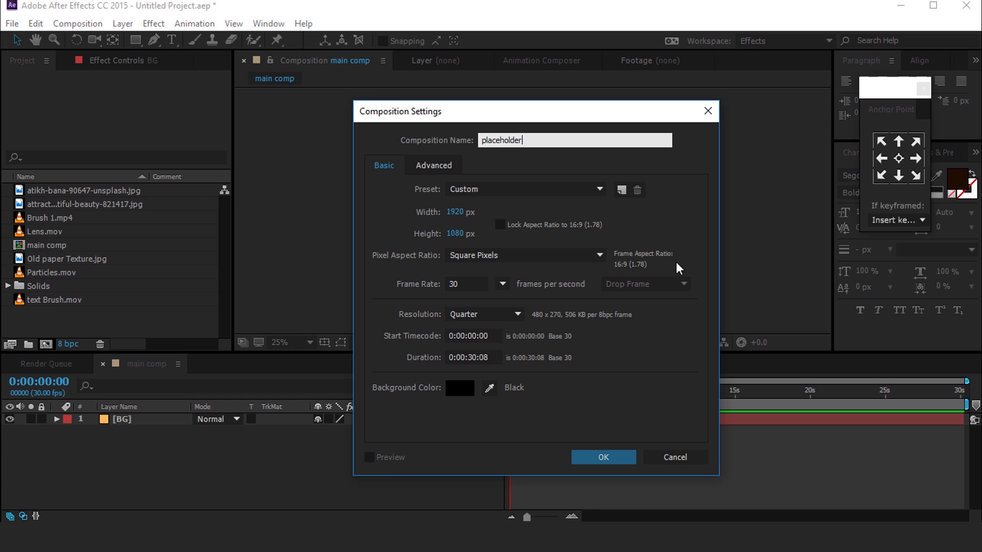
type("1")
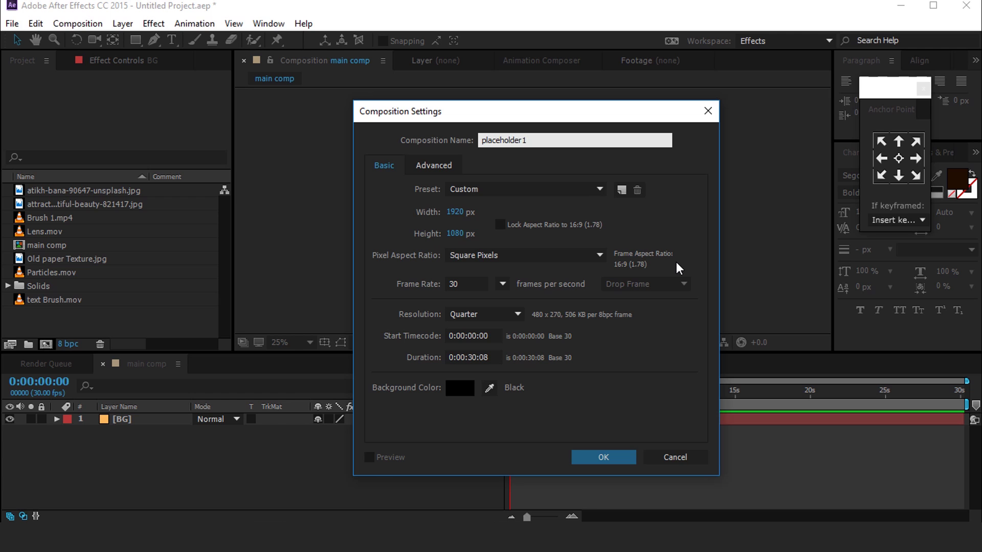
key("Return")
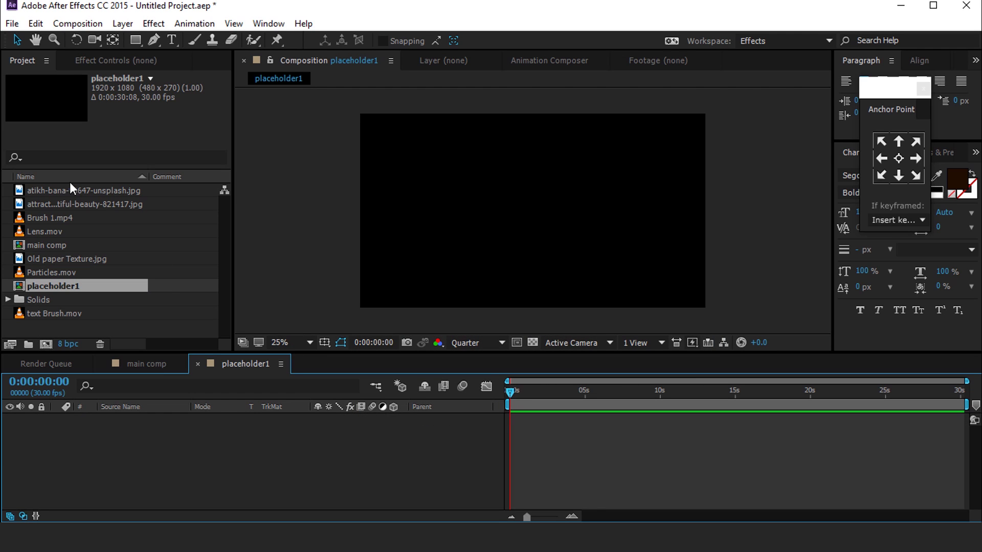
left_click(67, 206)
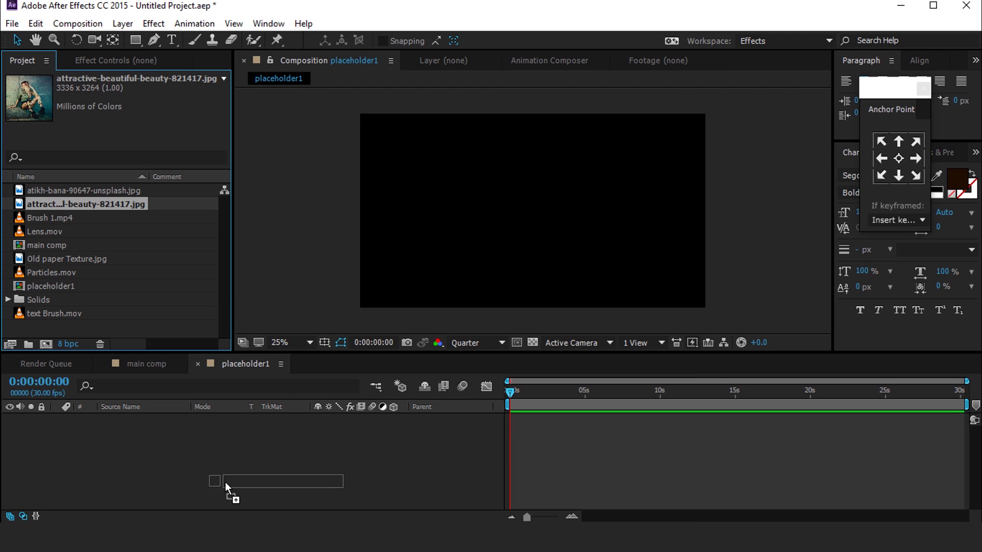
left_click_drag(226, 482, 222, 436)
key("comma")
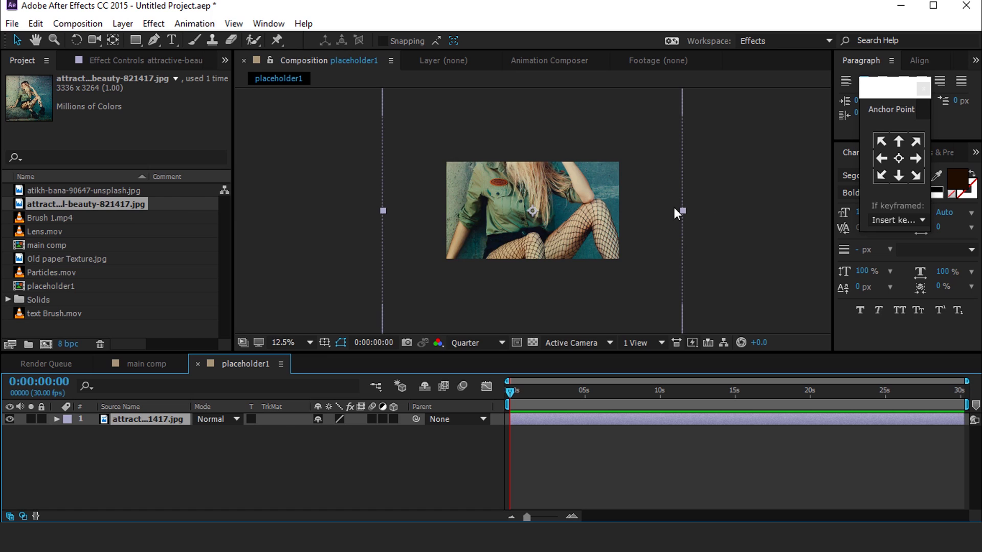
left_click_drag(683, 211, 626, 214)
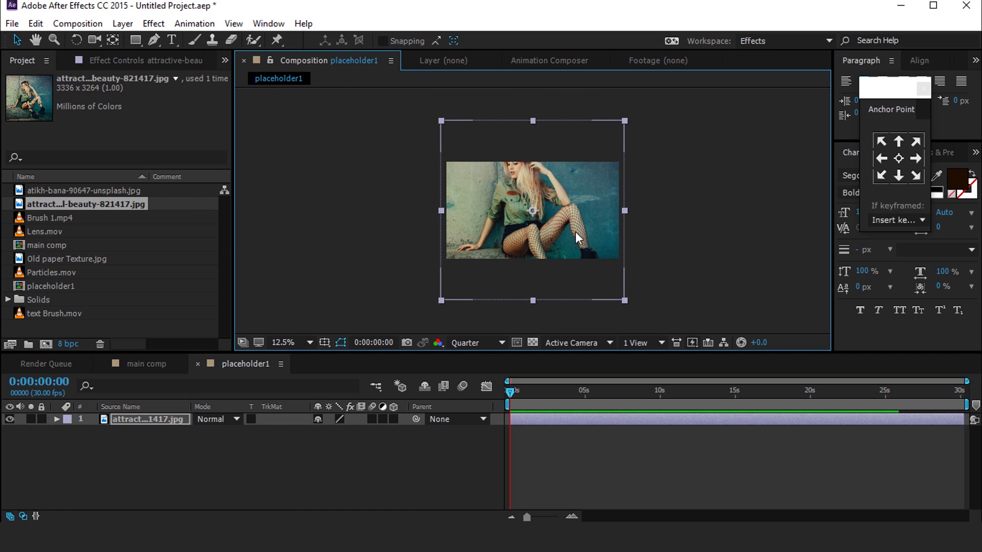
left_click(235, 378)
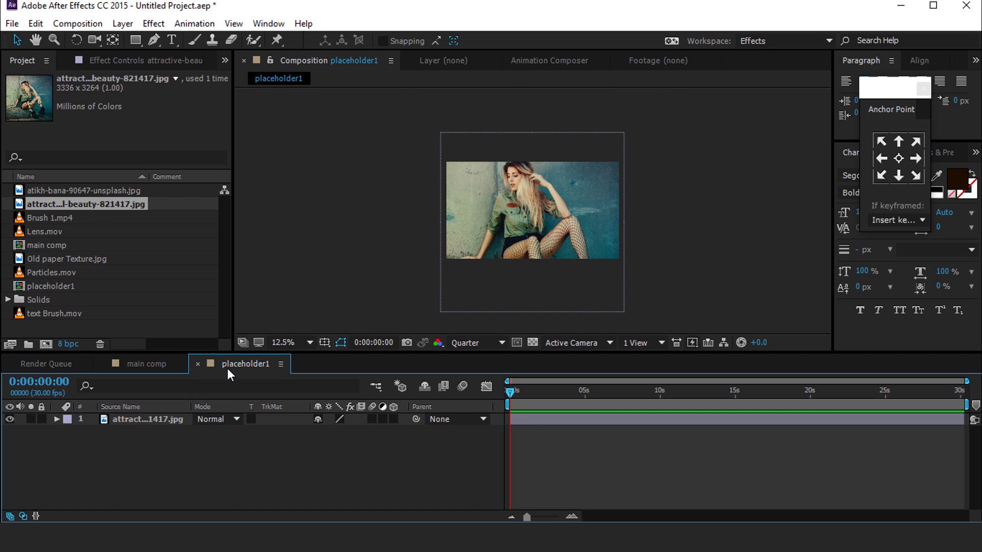
left_click(198, 364)
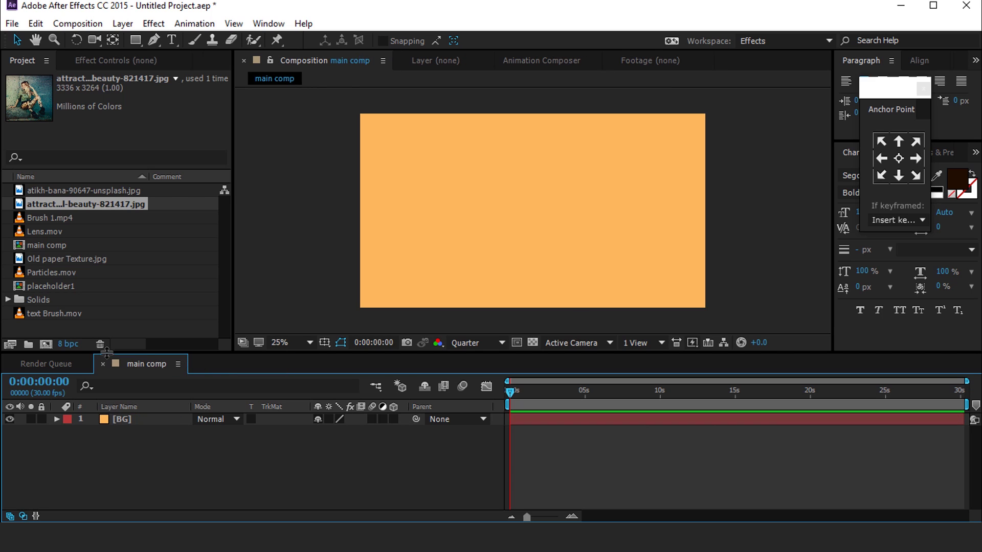
Create a brush1 comp containing the Brush 1.mp4 clip and preview the stroke.
left_click(47, 347)
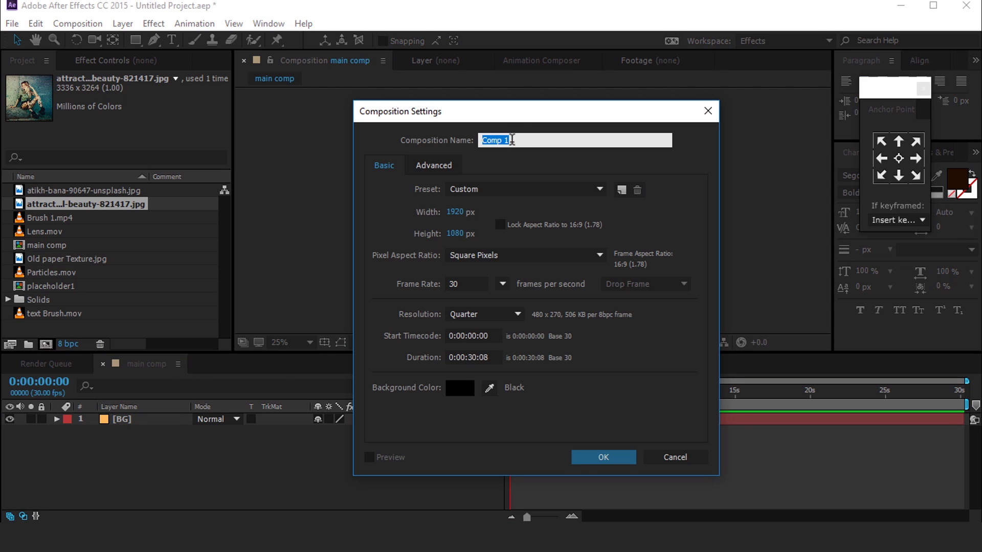
key("Return")
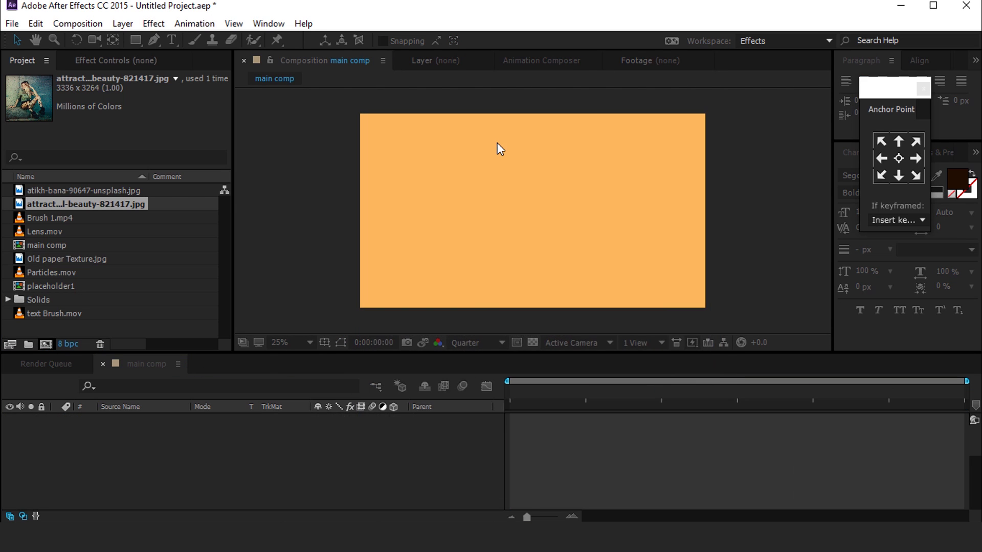
left_click(59, 234)
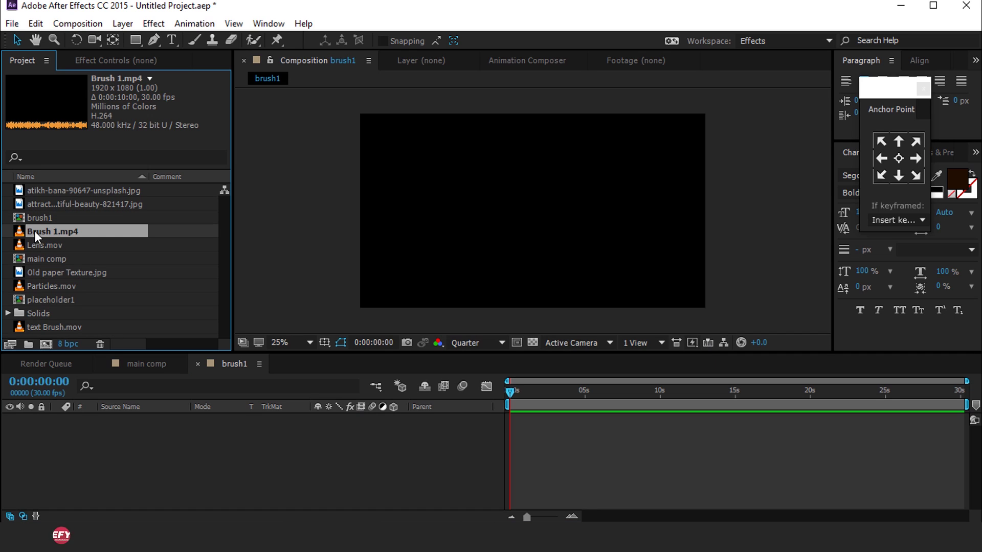
left_click_drag(19, 236, 126, 449)
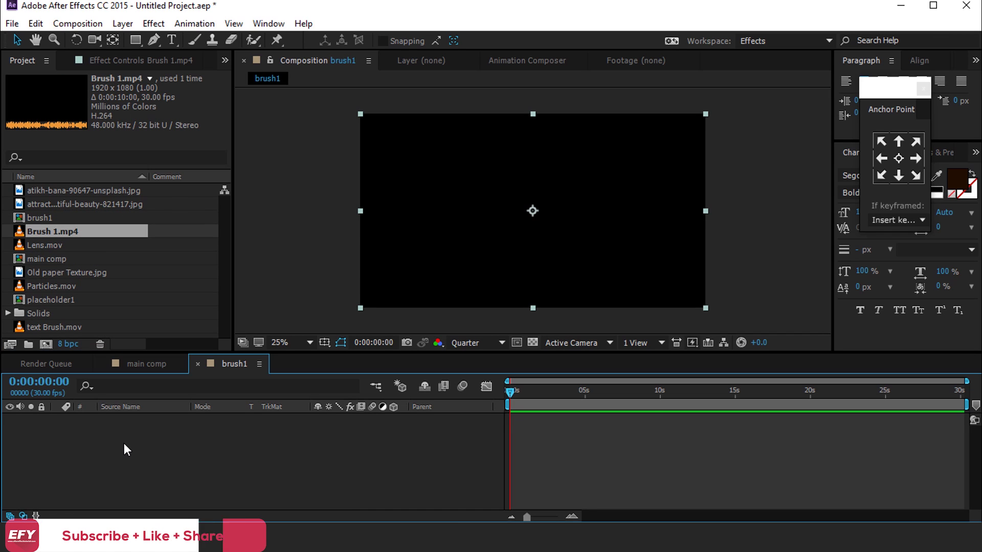
key("space")
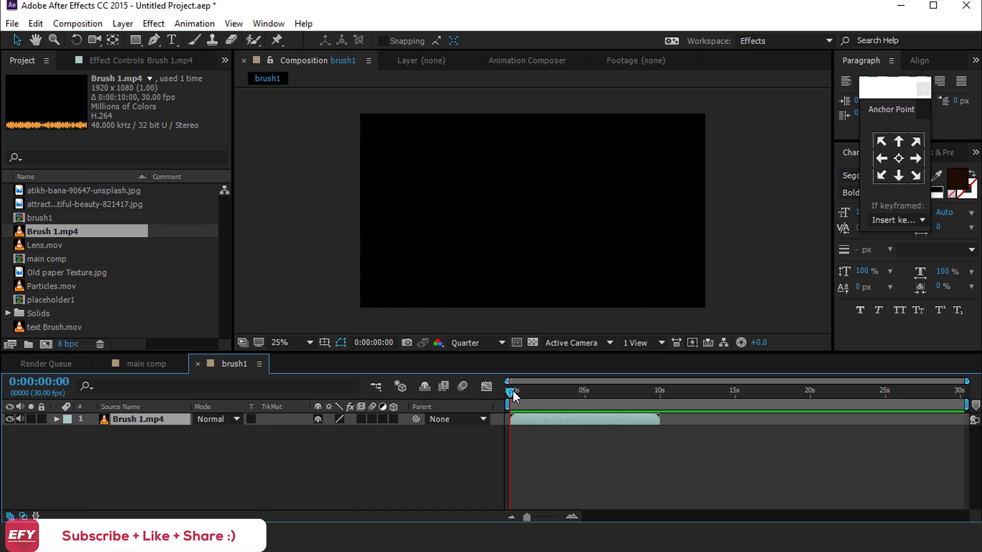
left_click(216, 375)
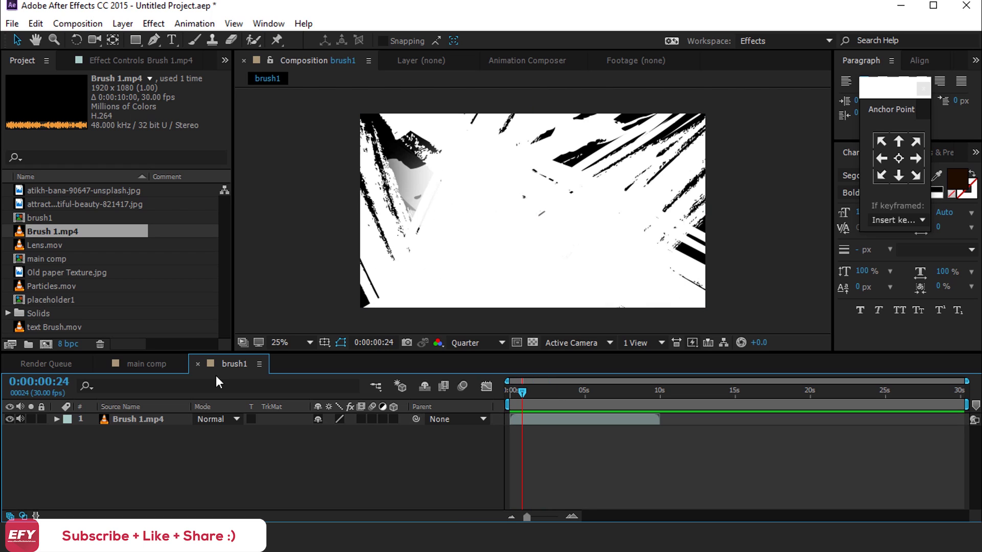
left_click(196, 365)
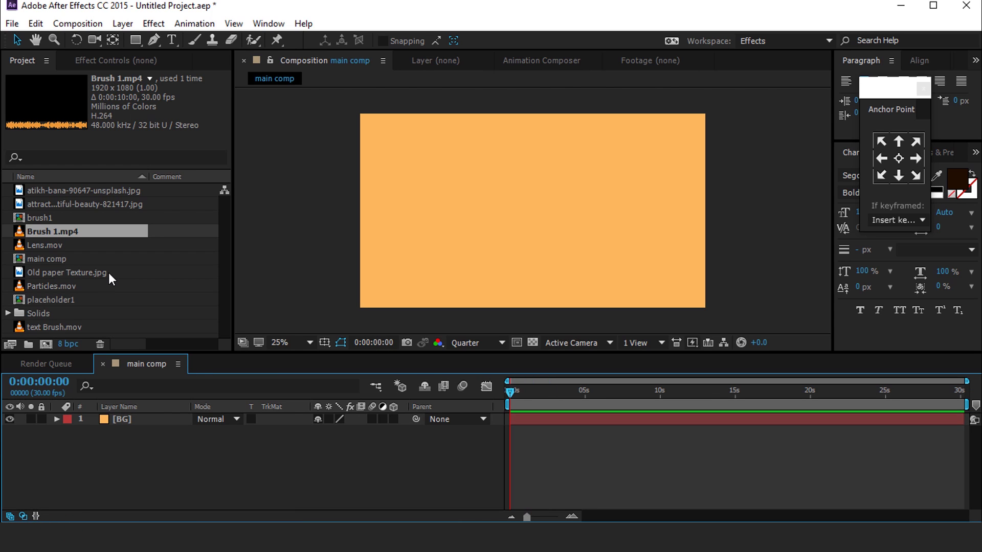
Add Old paper Texture.jpg above the BG solid in Overlay blend mode.
left_click(52, 274)
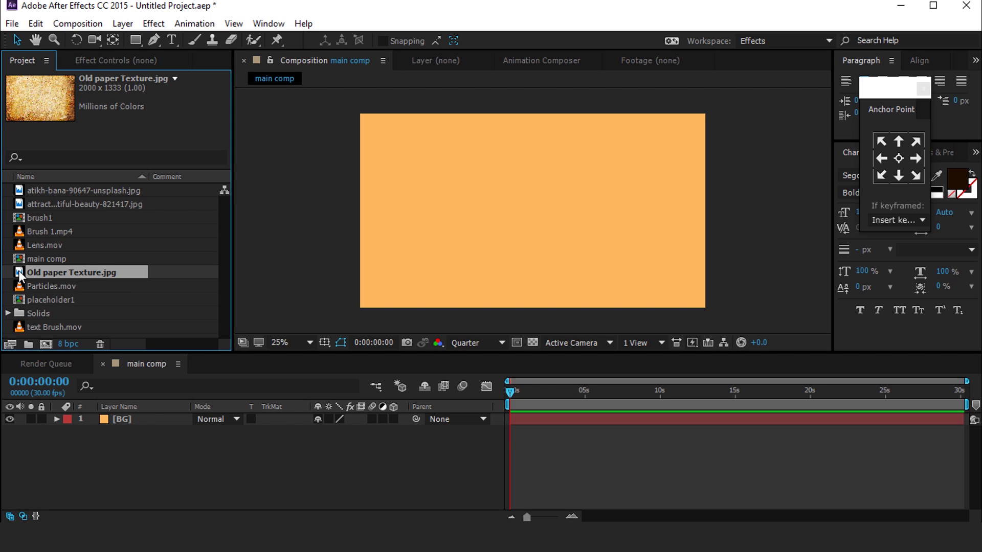
left_click_drag(145, 412, 147, 414)
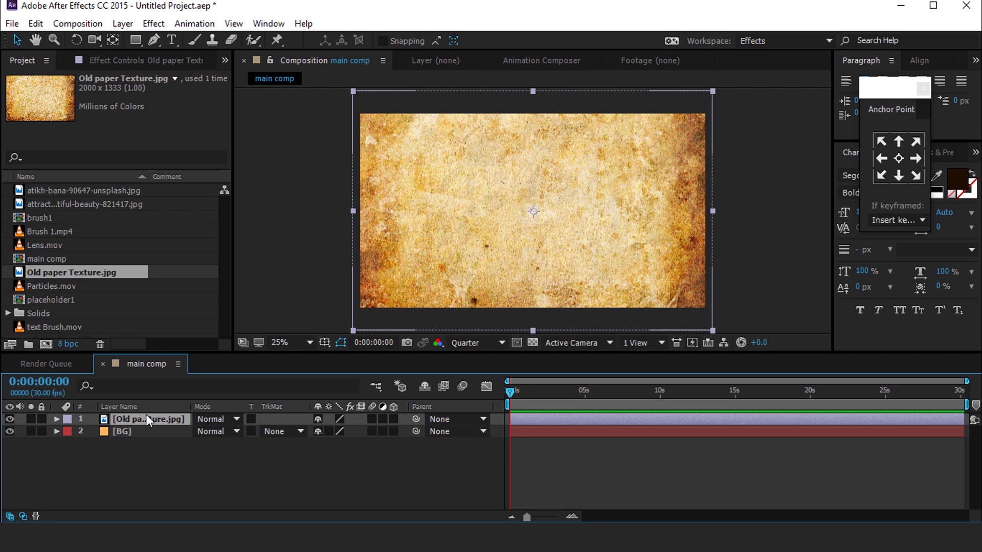
left_click(214, 418)
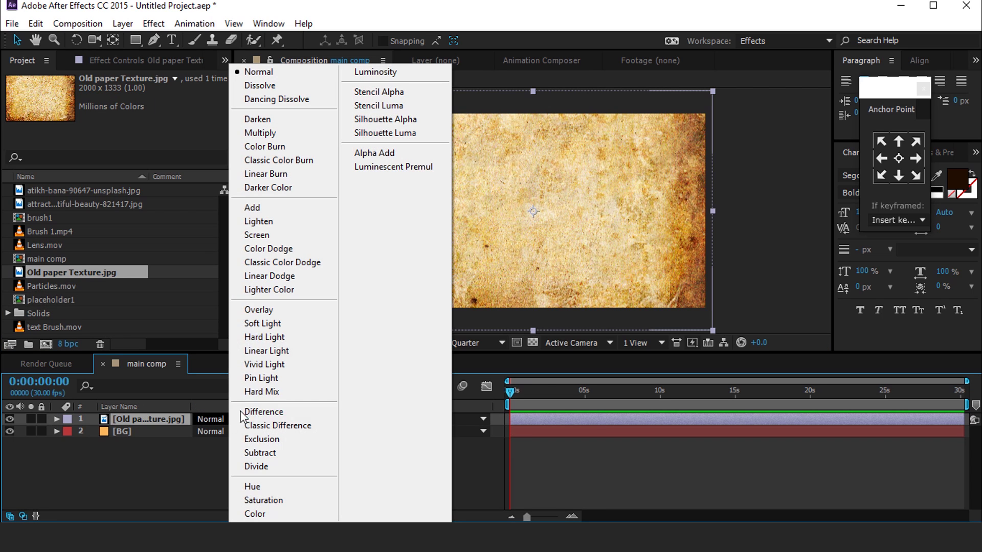
left_click(267, 308)
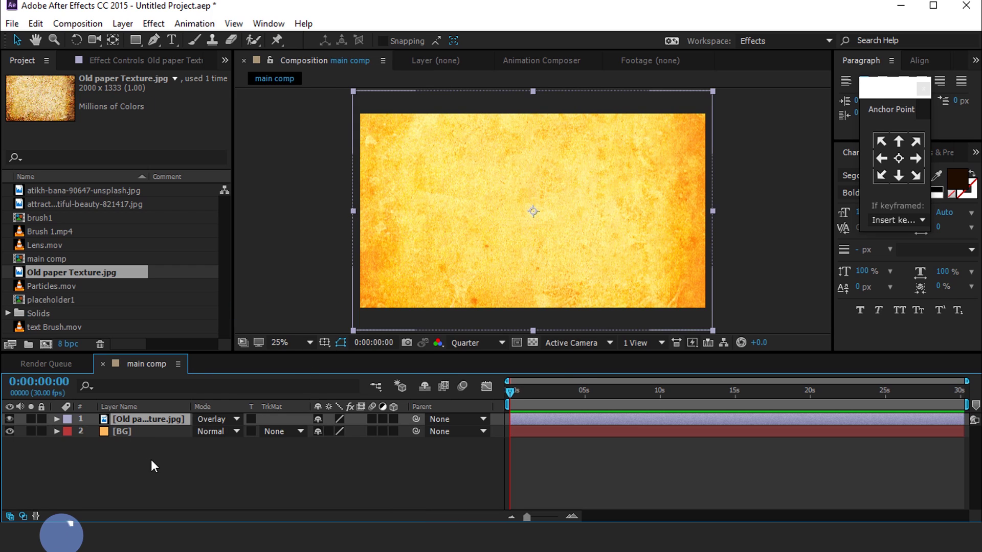
left_click(165, 478)
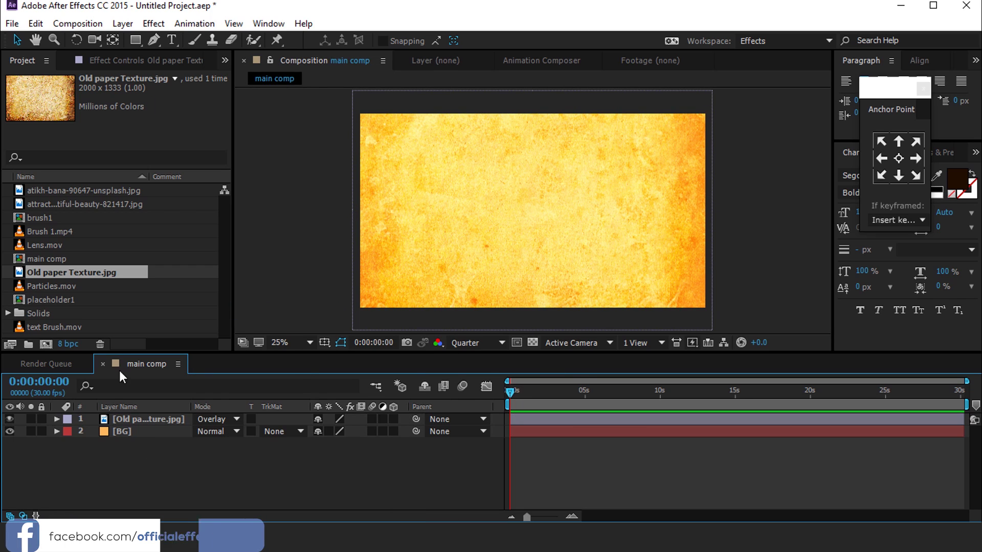
Add the placeholder1 and brush1 comps to main comp, with brush1 on top.
left_click(60, 301)
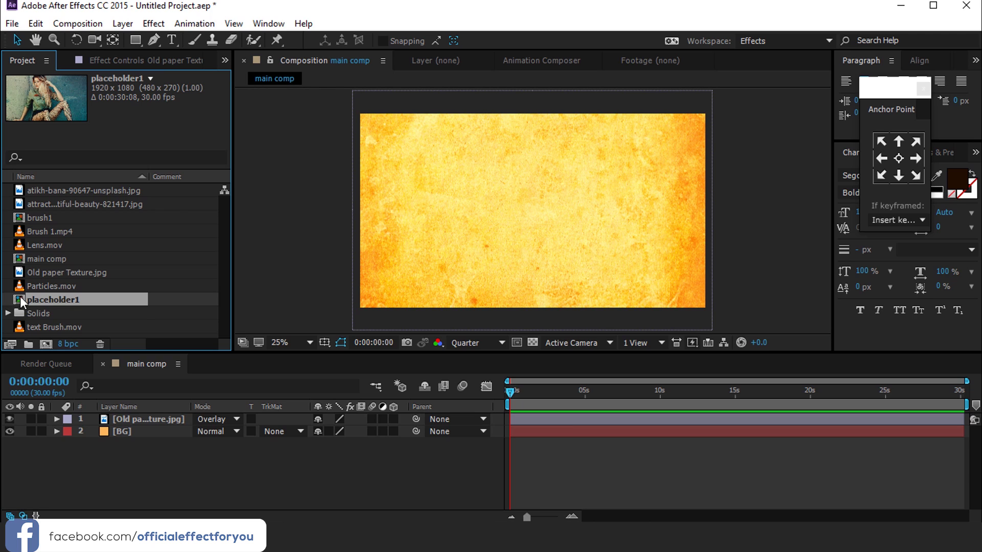
left_click_drag(20, 296, 148, 421)
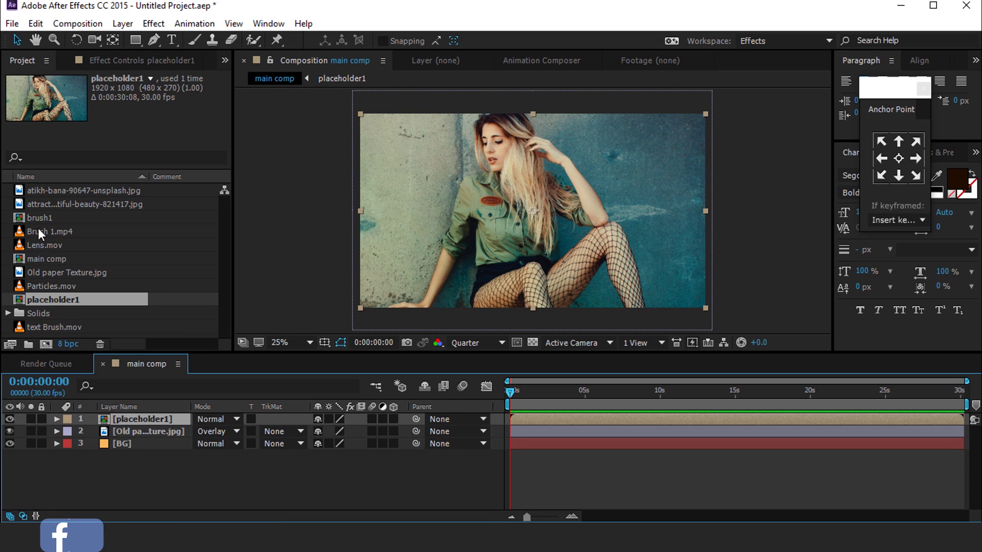
left_click(28, 217)
left_click_drag(20, 223, 142, 416)
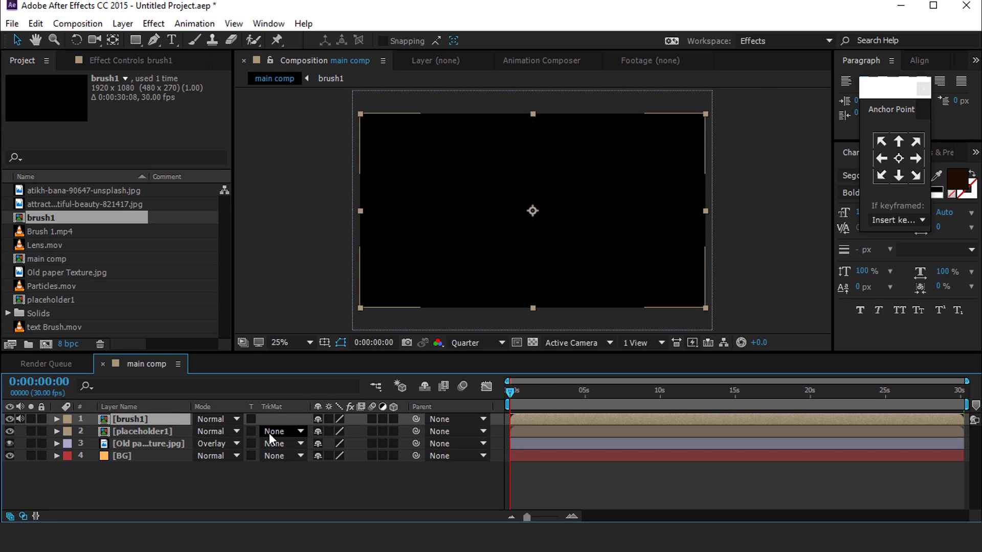
Set placeholder1's track matte to Luma Matte [brush1] and preview the reveal.
left_click(129, 432)
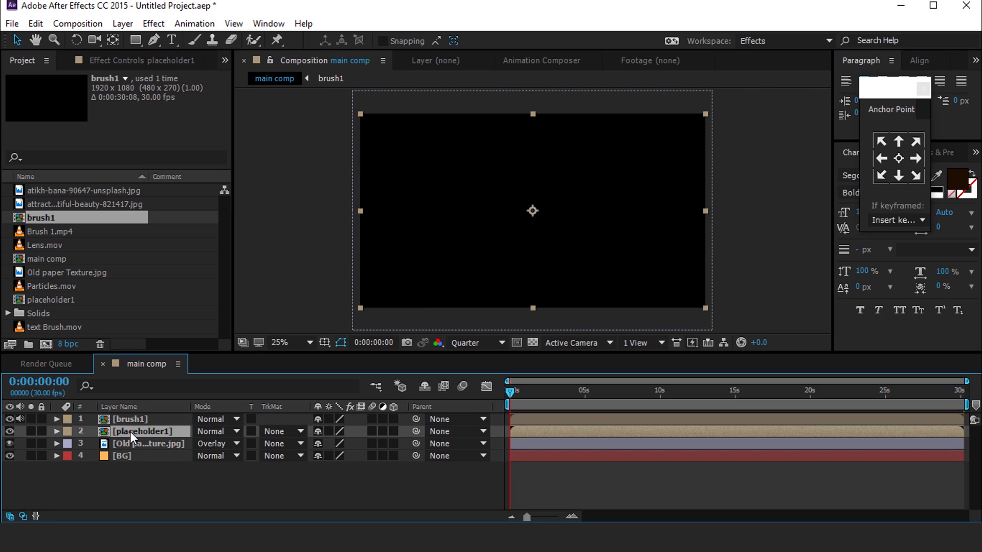
left_click(296, 434)
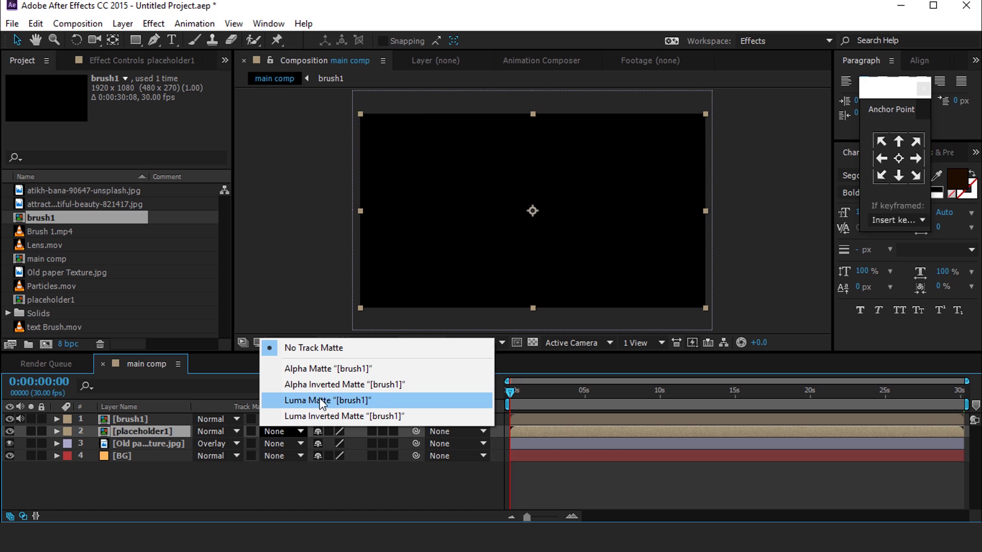
left_click(333, 404)
key("space")
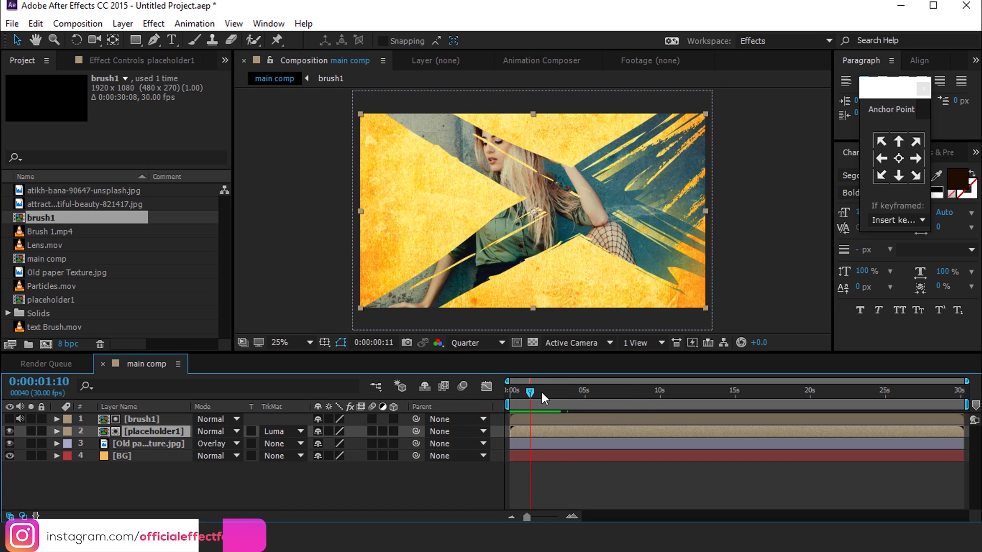
key("space")
left_click(174, 481)
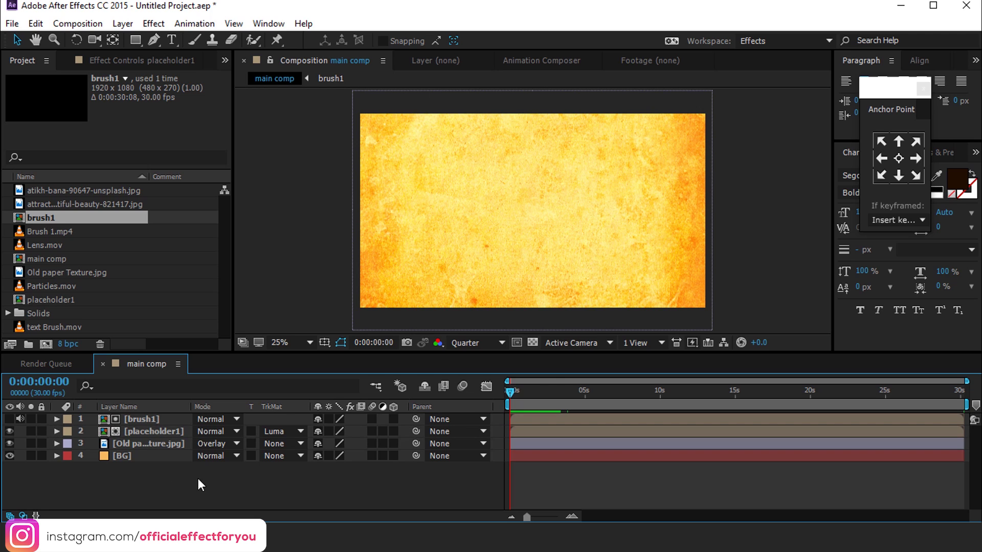
Duplicate the paper texture layer, place the Overlay copy at the top, and preview.
left_click(149, 446)
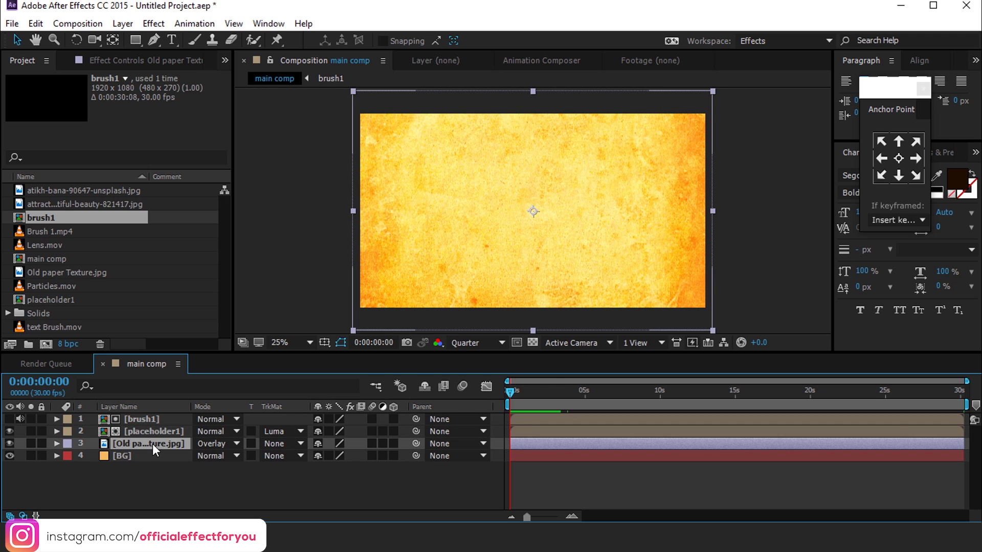
key("ctrl+d")
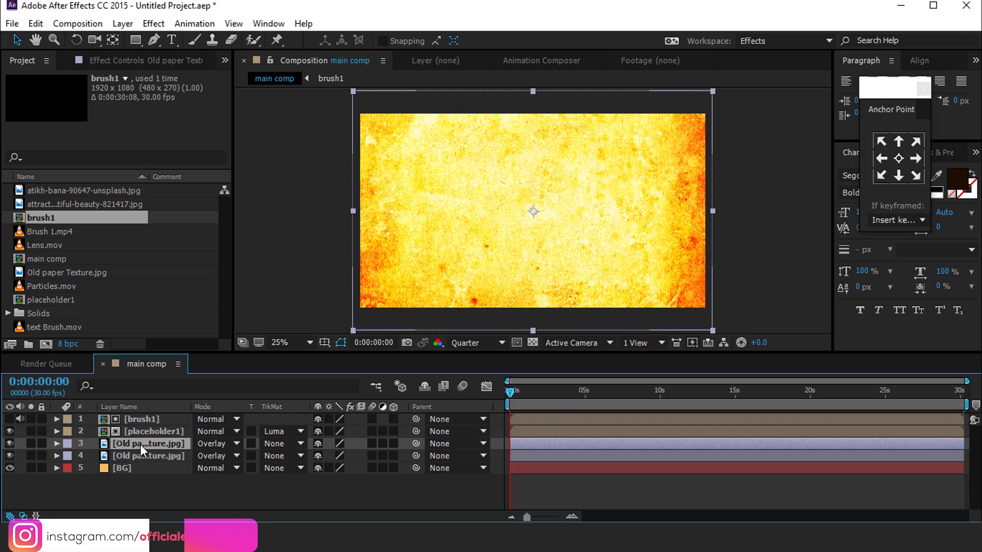
left_click_drag(140, 444, 142, 418)
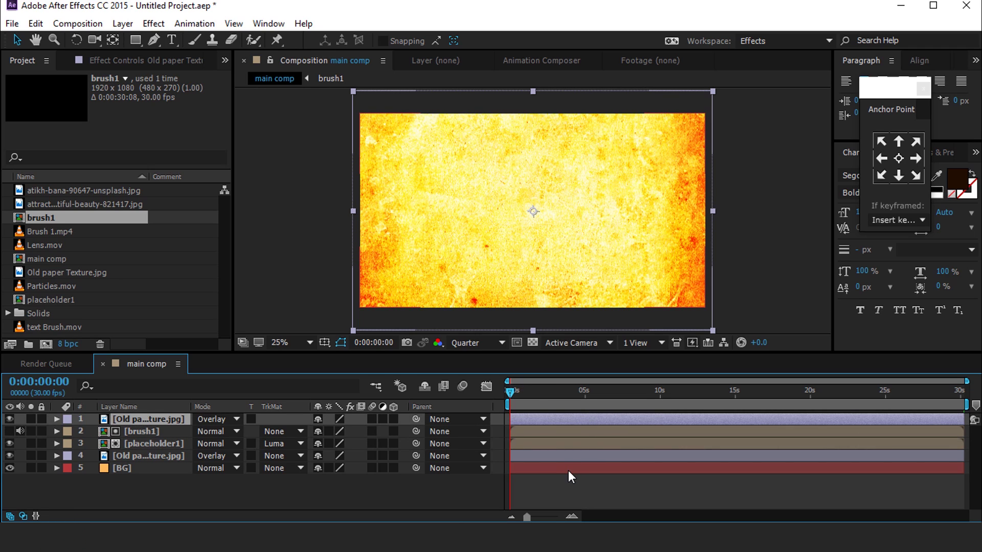
key("space")
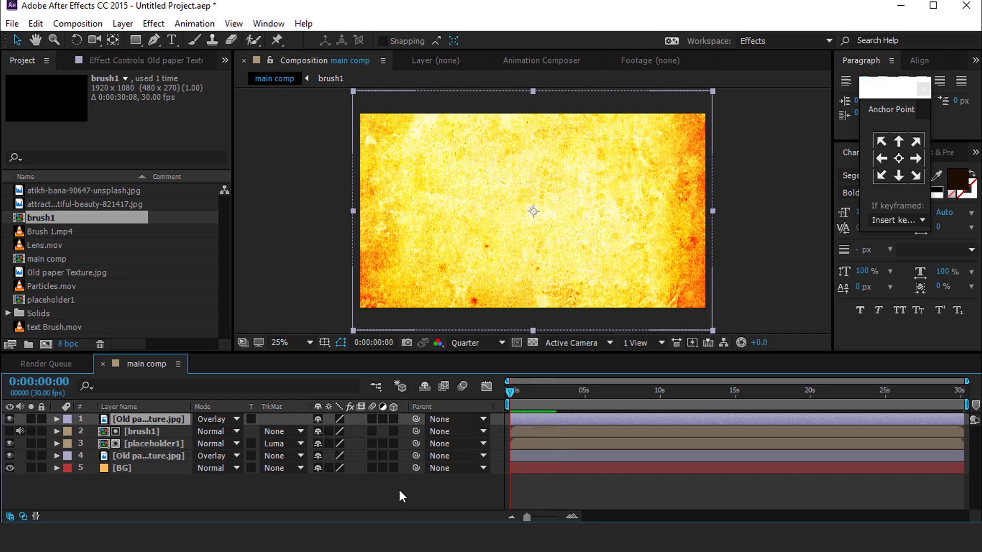
left_click(148, 485)
Duplicate the brush1 and placeholder1 layers and move the copies to the top.
left_click(148, 435)
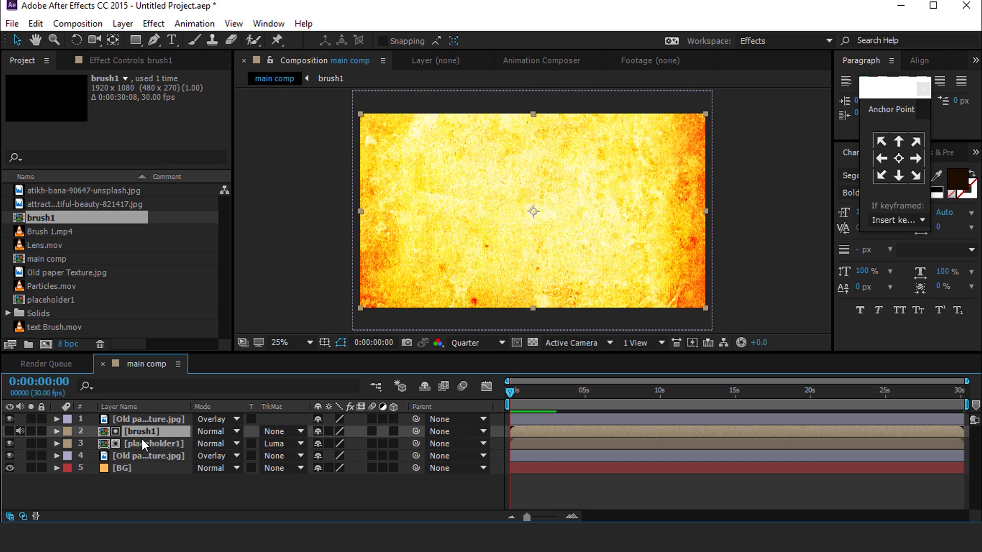
left_click(159, 443, "ctrl")
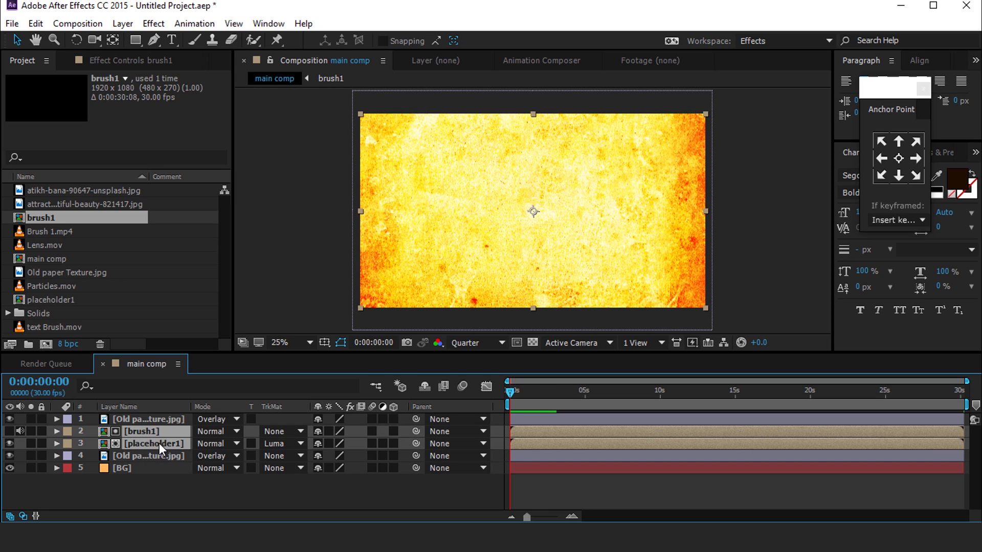
key("ctrl+d")
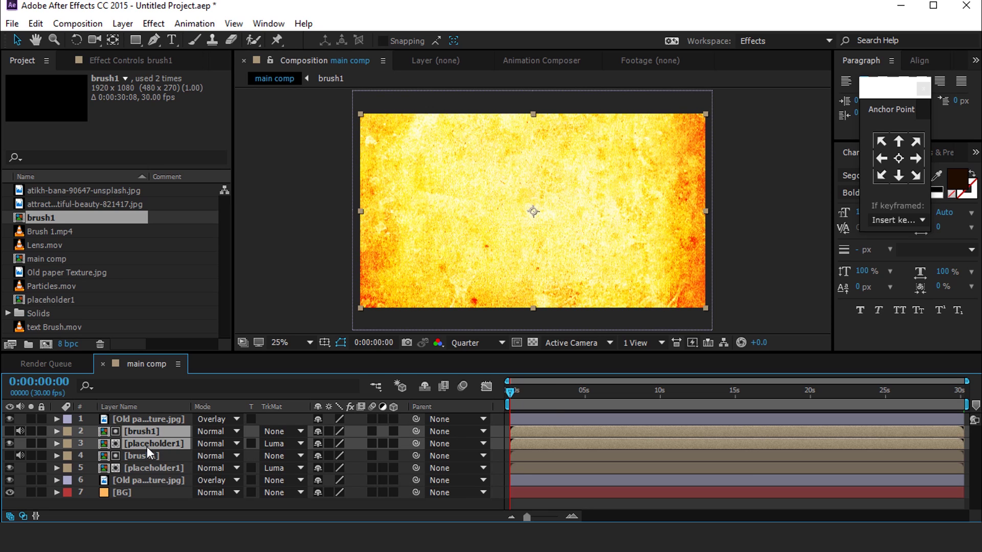
left_click_drag(147, 447, 149, 419)
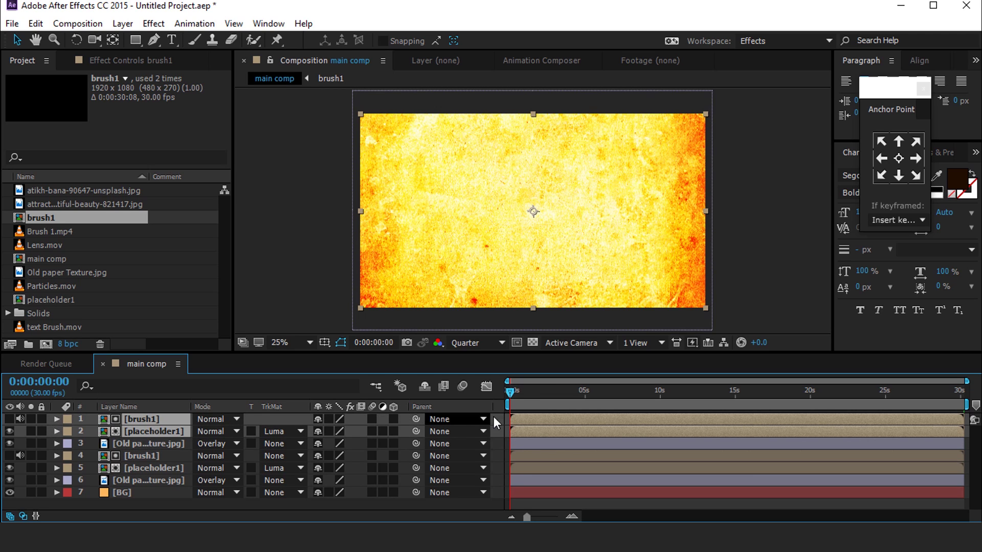
Offset the duplicated brush/placeholder pair to start at about 20 frames.
key("space")
left_click(530, 391)
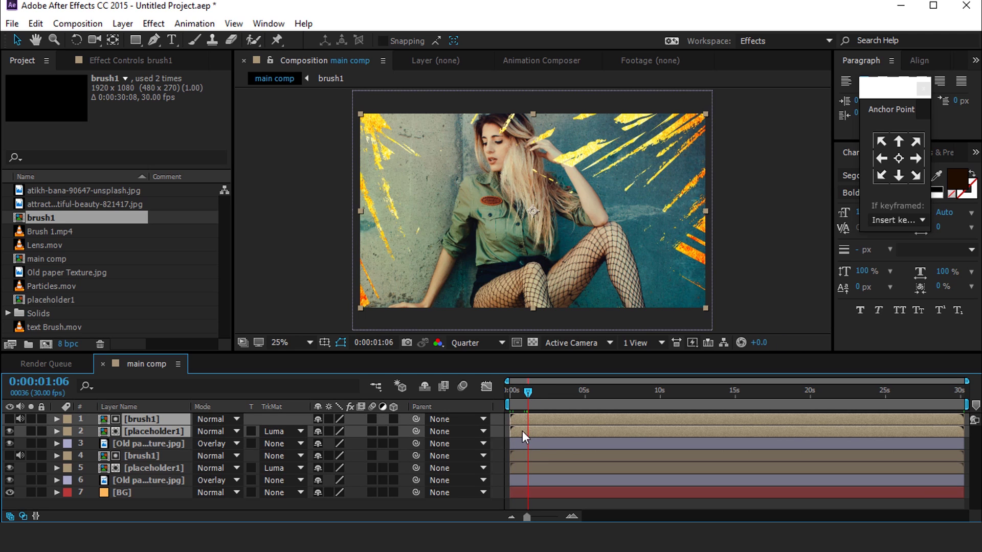
left_click(571, 516)
left_click_drag(614, 418, 605, 417)
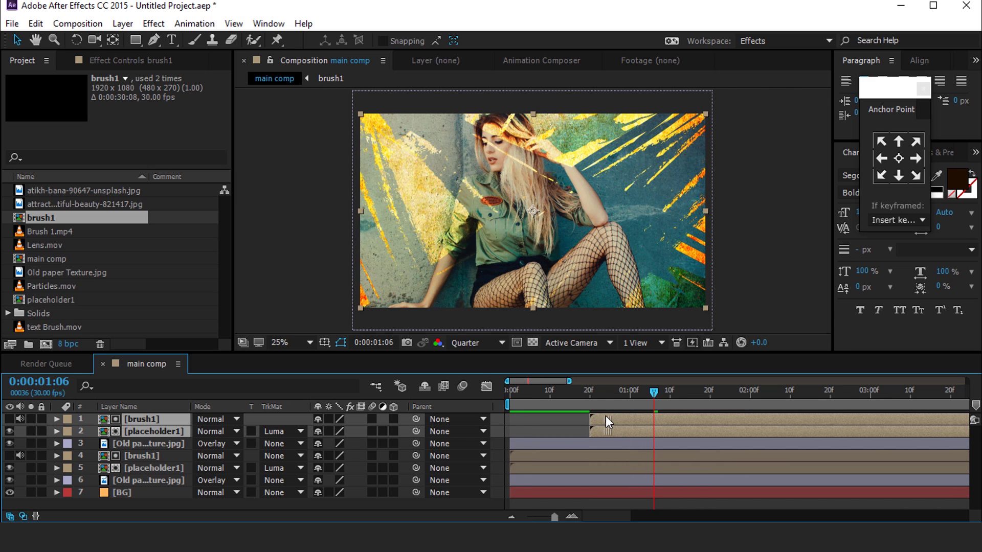
left_click(543, 397)
mouse_move(544, 396)
left_mouse_down()
mouse_move(624, 400)
mouse_move(528, 406)
left_mouse_up()
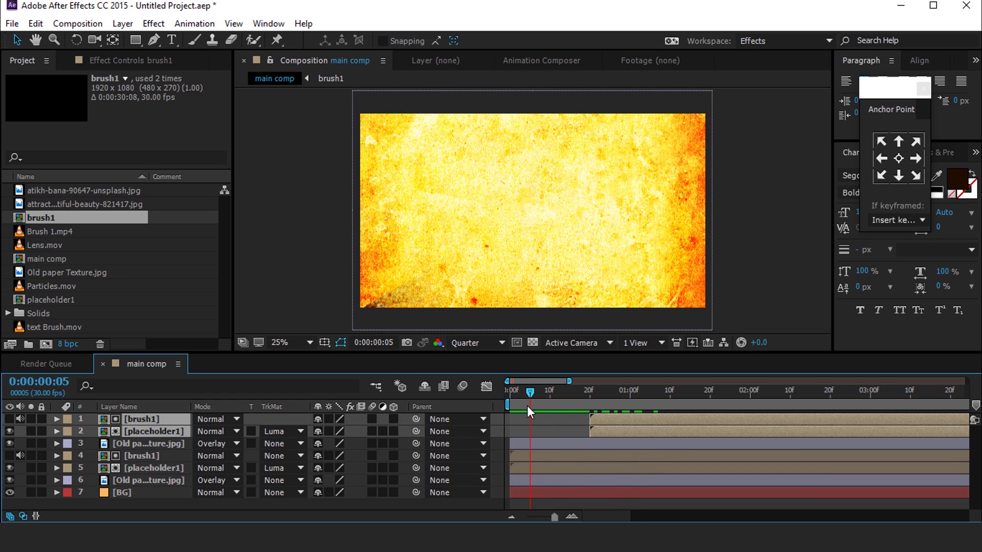
Set the lower placeholder1 layer's Scale to 110%.
left_click(156, 469)
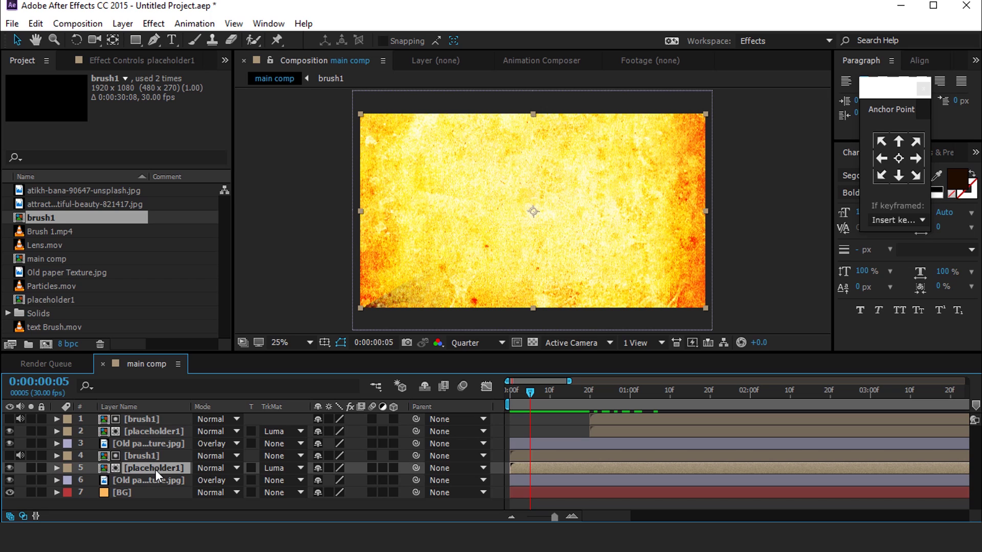
key("s")
type("110")
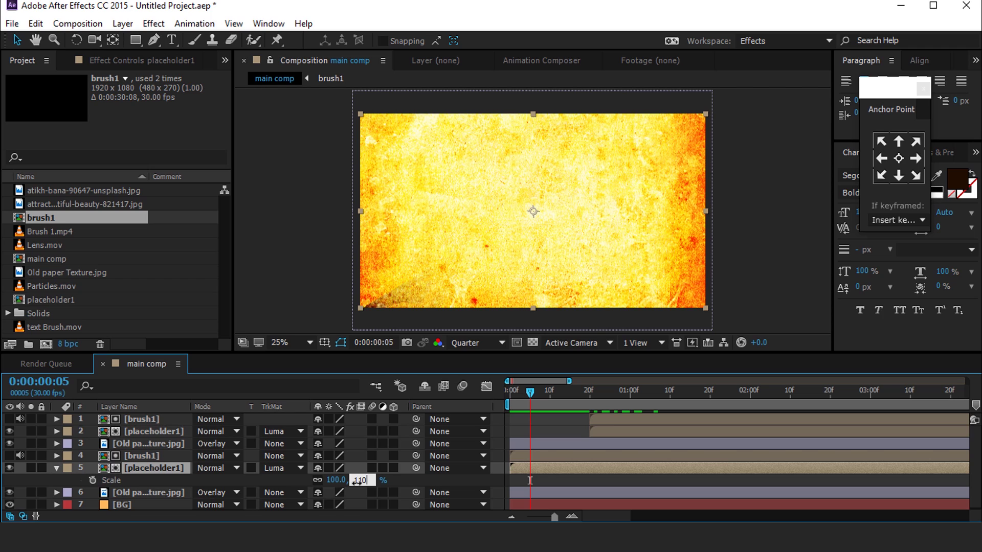
key("Return")
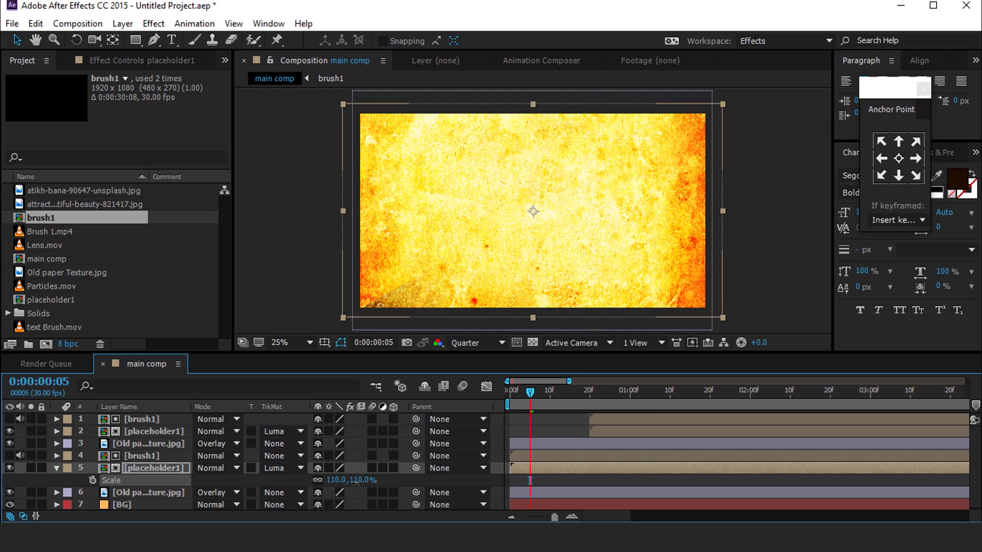
left_click(59, 470)
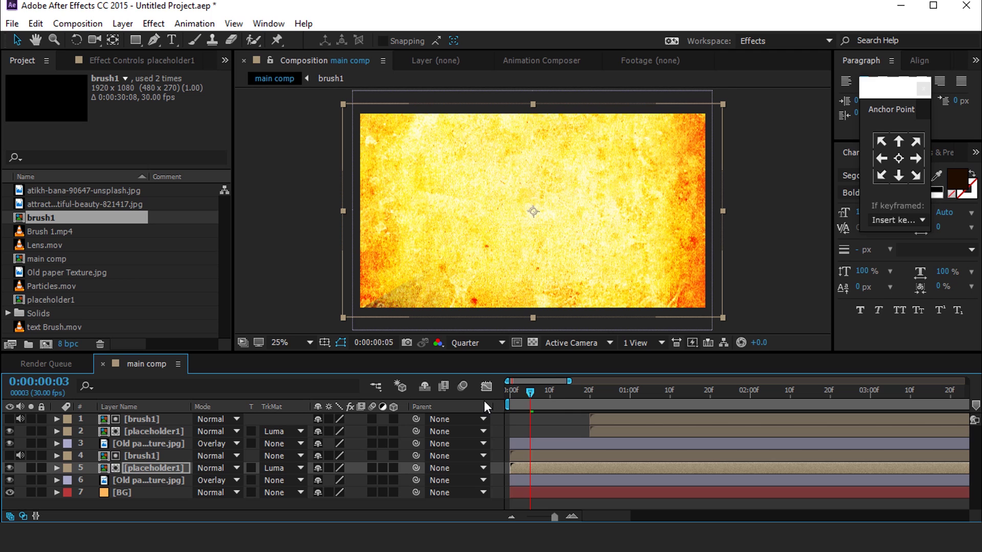
Preview and scrub the two staggered brush reveals over the paper texture.
key("space")
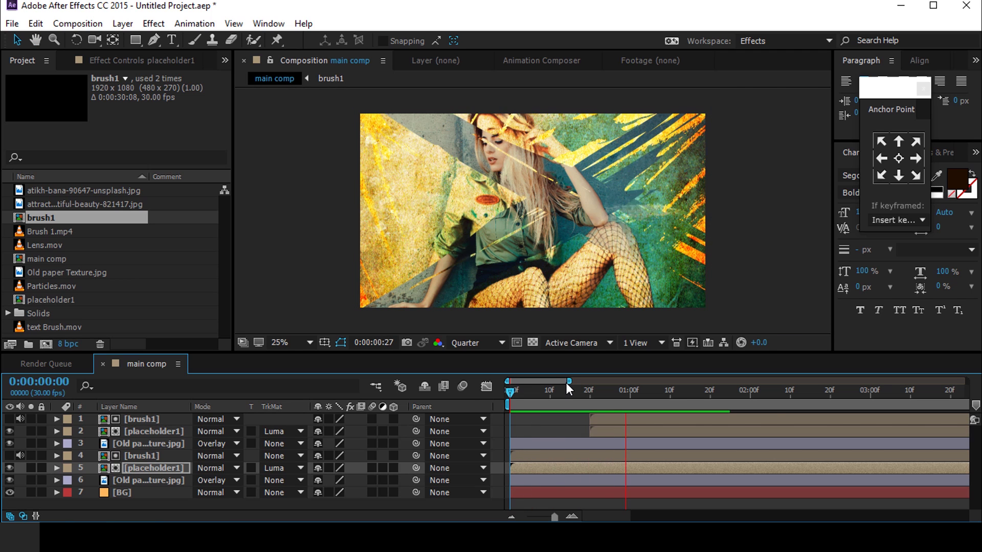
key("space")
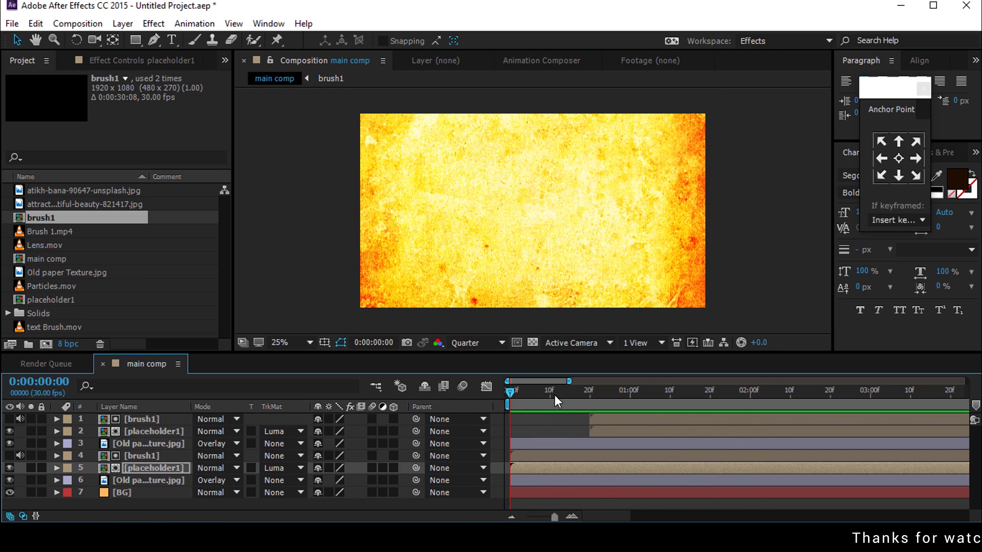
key("space")
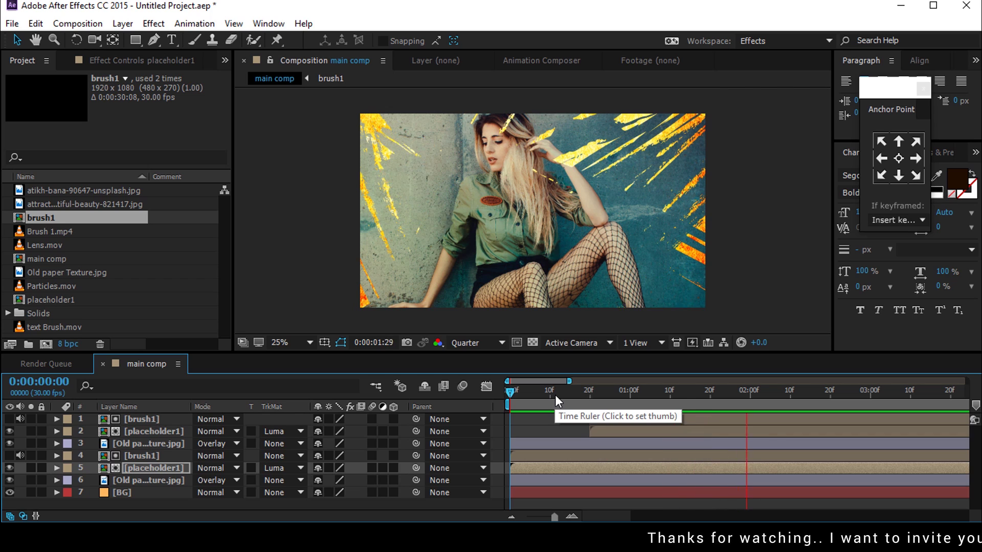
left_click(524, 396)
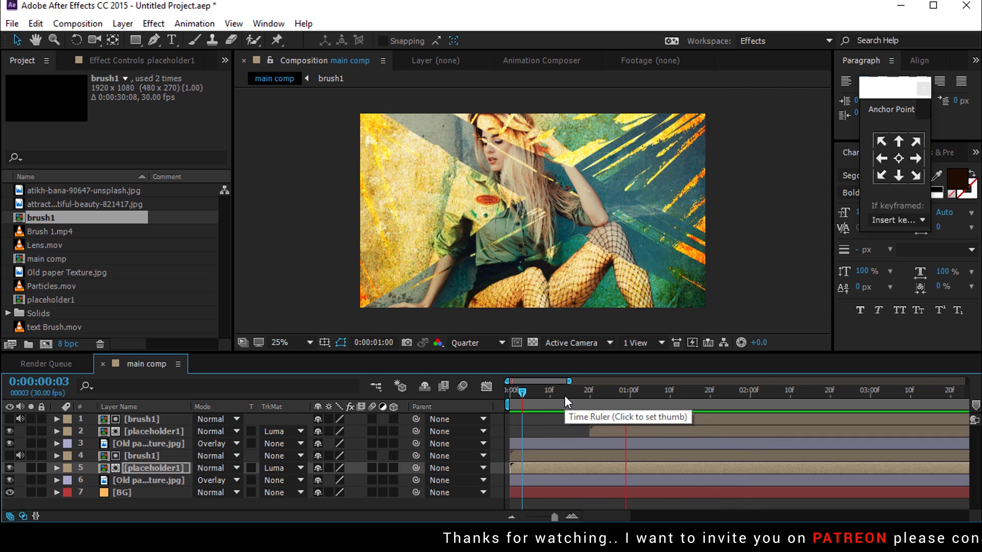
mouse_move(565, 396)
left_mouse_down()
mouse_move(553, 398)
mouse_move(630, 395)
left_mouse_up()
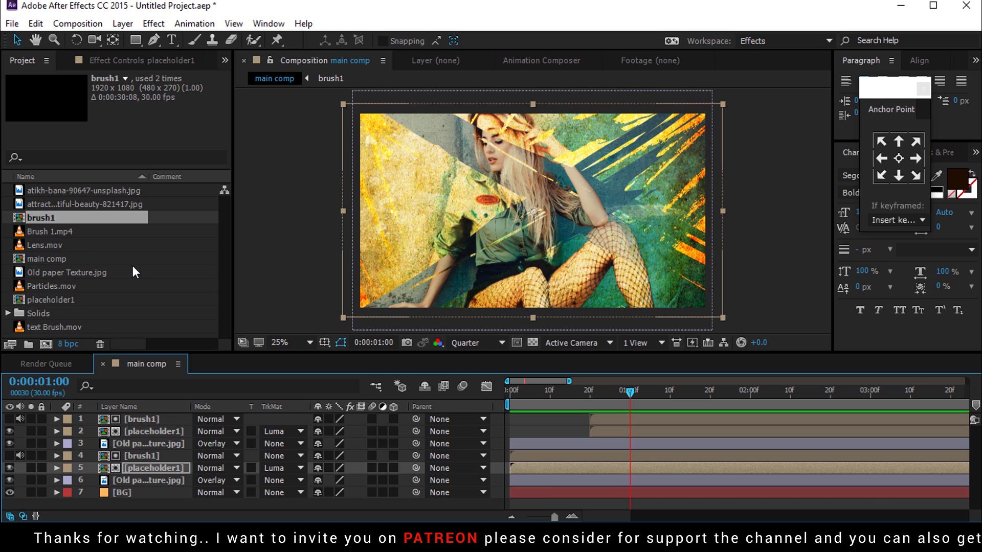
Make a text Brush composition from text Brush.mov, scrub it, then close it.
left_click(36, 326)
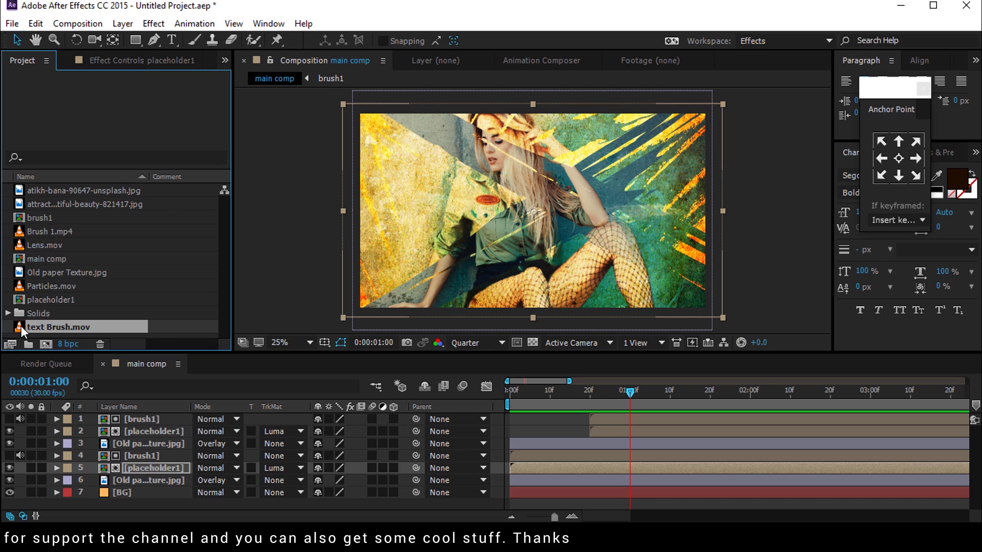
left_click(46, 343)
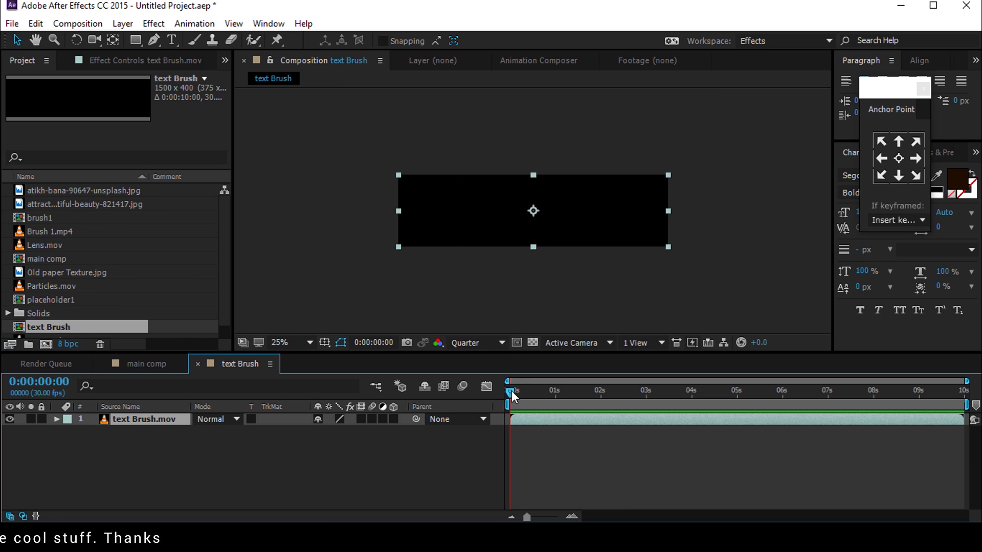
mouse_move(512, 391)
left_mouse_down()
mouse_move(566, 393)
mouse_move(508, 394)
left_mouse_up()
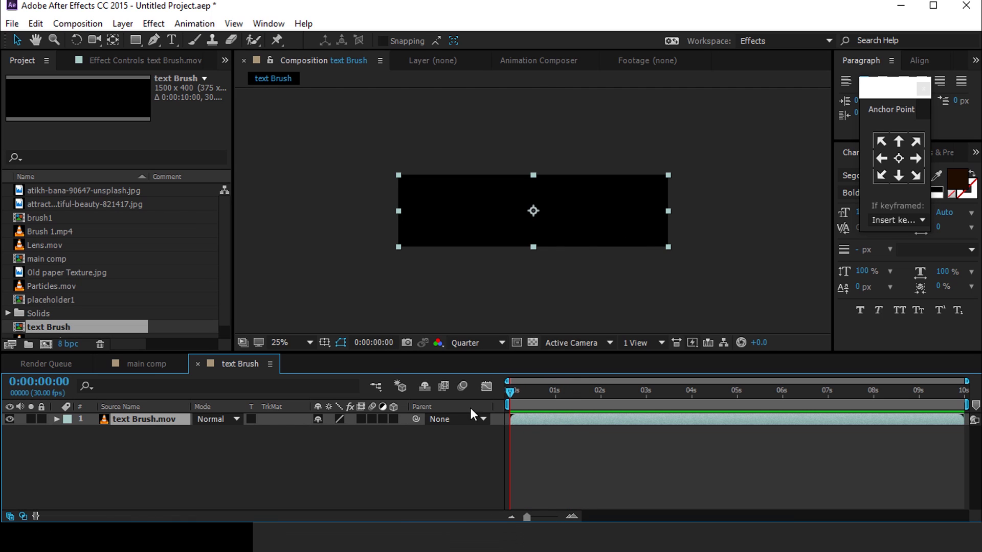
left_click(312, 495)
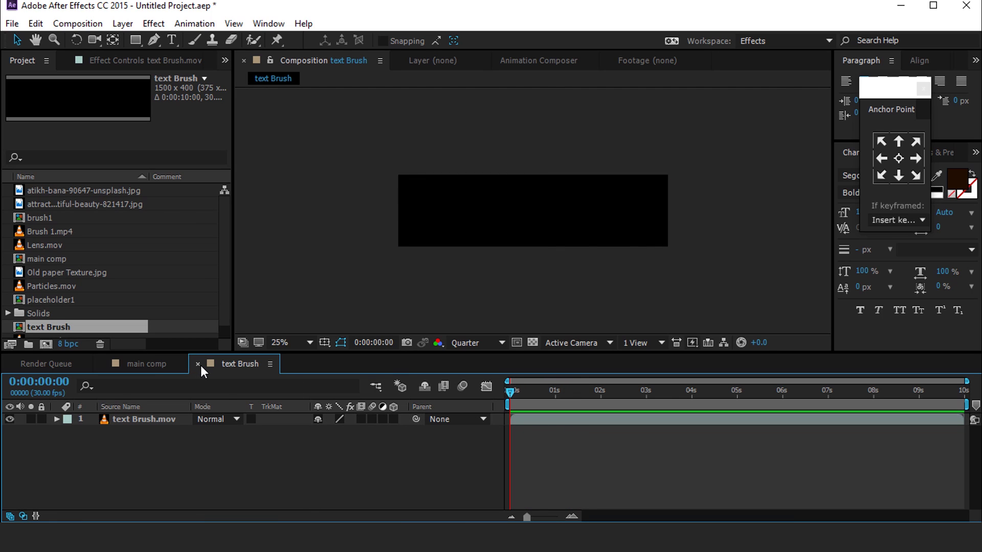
left_click(199, 365)
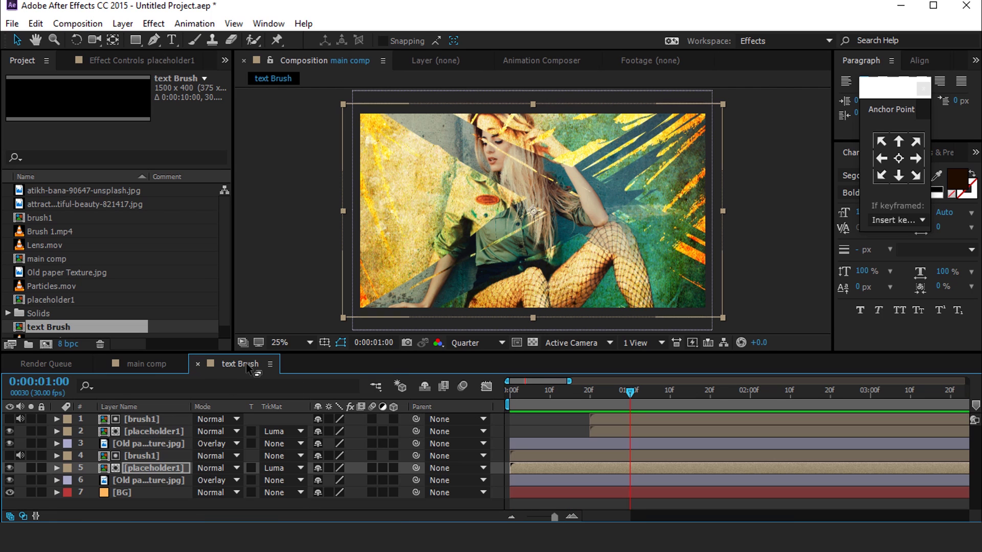
Create a new 1200×400 text1 composition to hold the Paint Brush text.
left_click(47, 345)
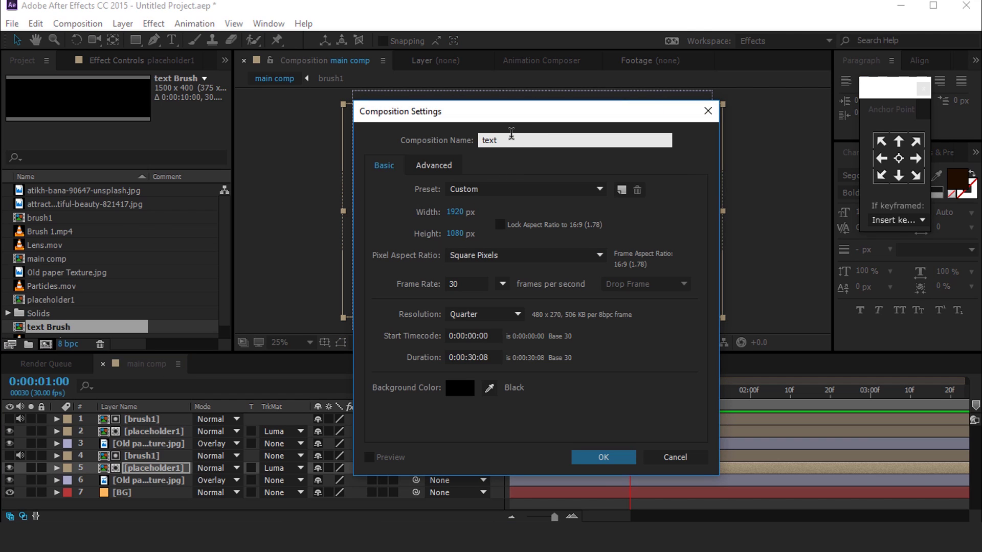
left_click(456, 212)
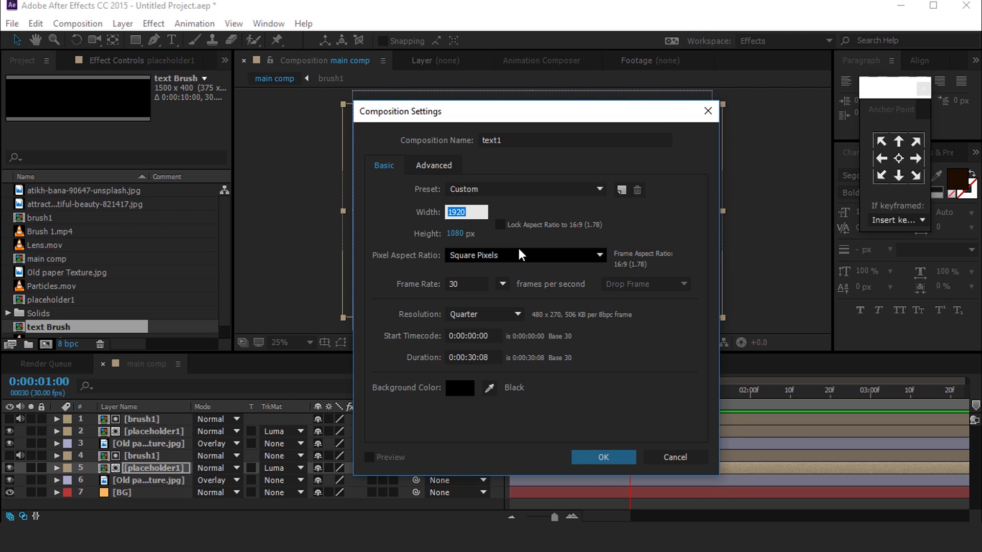
type("12")
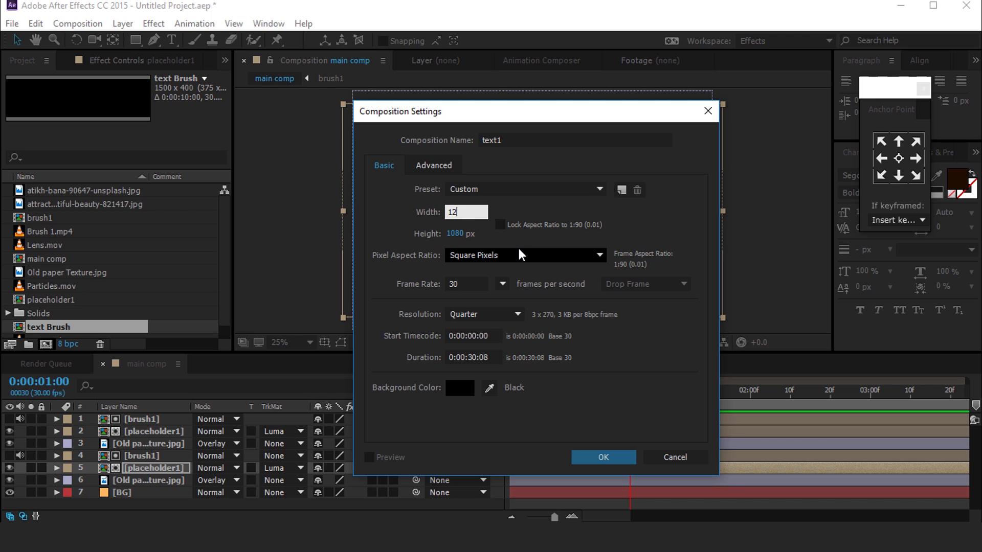
type("00")
key("Tab")
type("400")
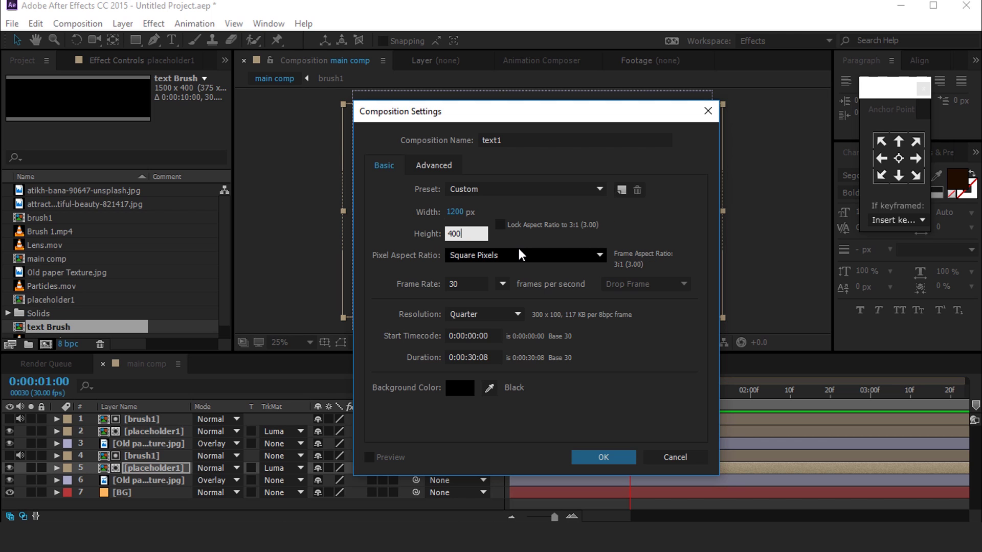
key("Return")
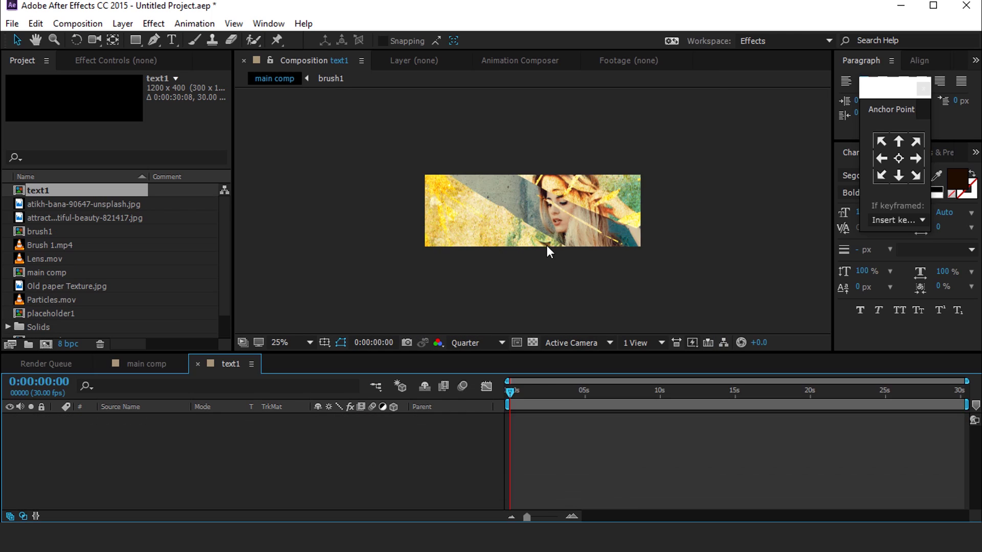
left_click(171, 40)
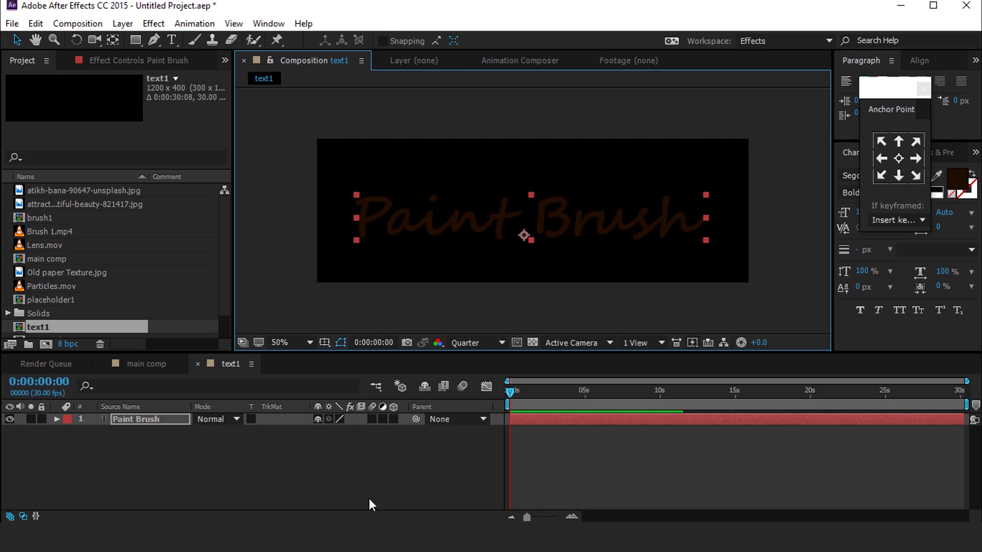
Place the text Brush comp atop main comp in Screen mode, starting near 0:29.
left_click(197, 363)
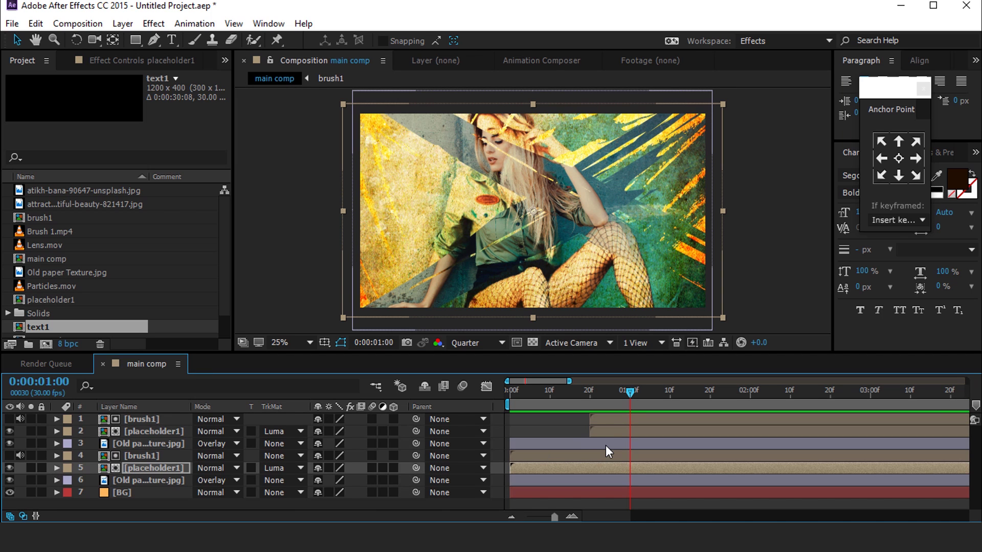
left_click(34, 314)
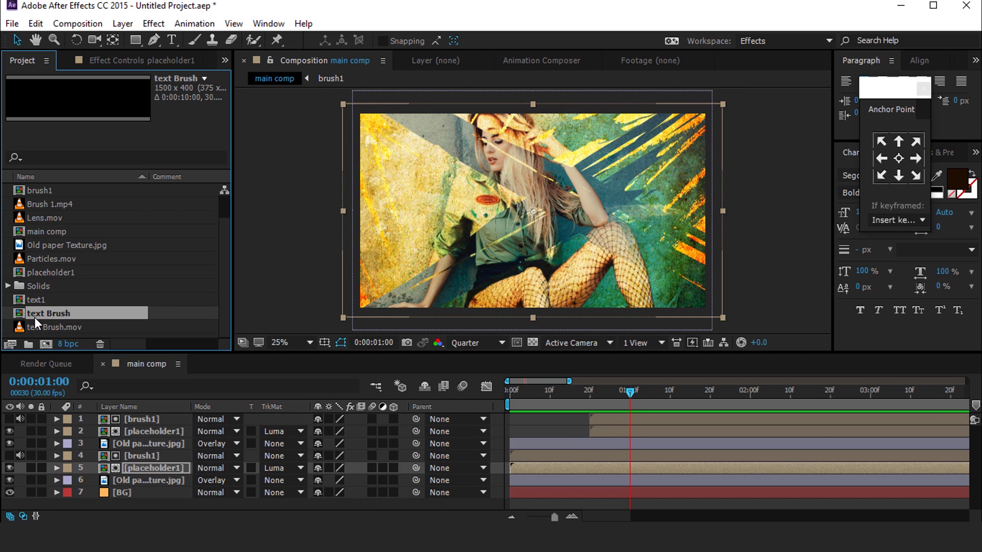
left_click_drag(29, 319, 139, 416)
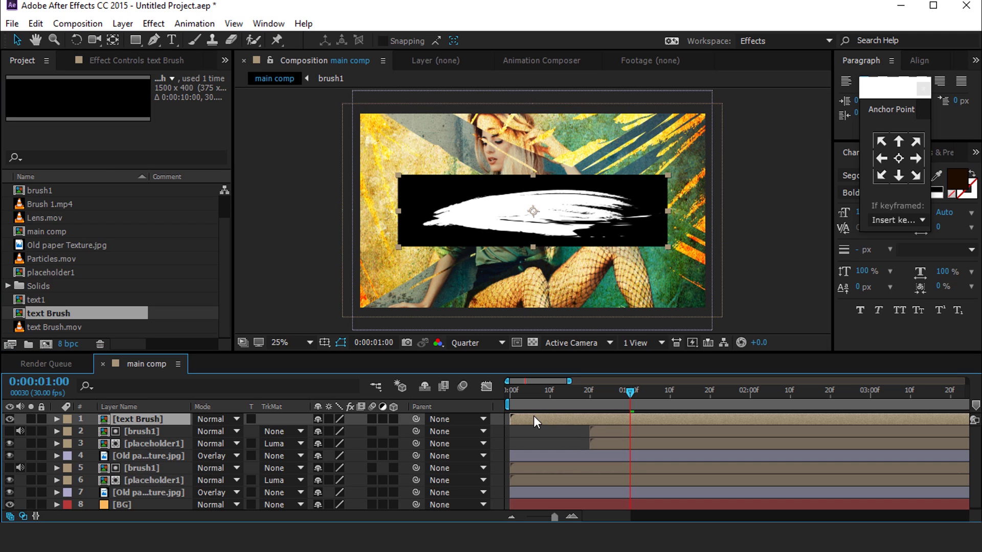
left_click(222, 419)
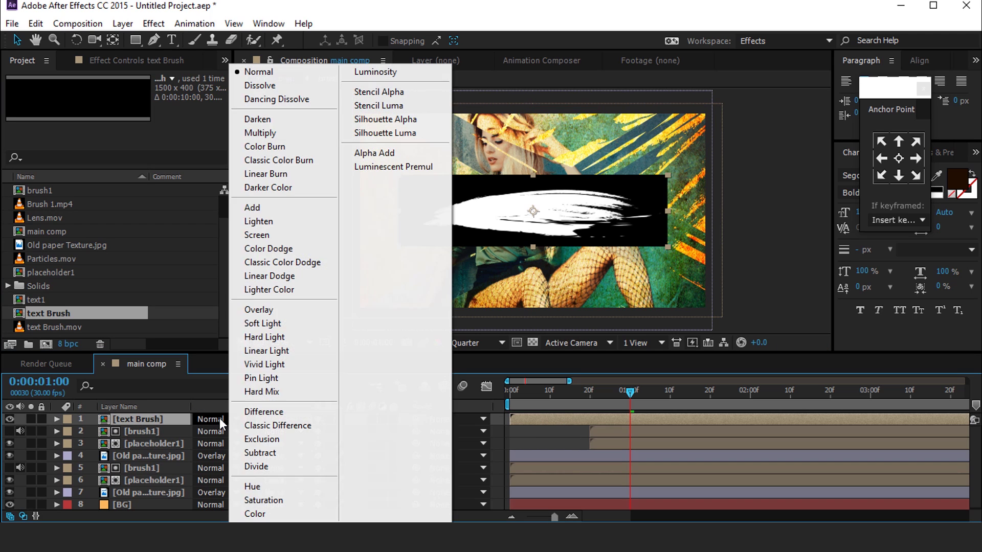
left_click(268, 235)
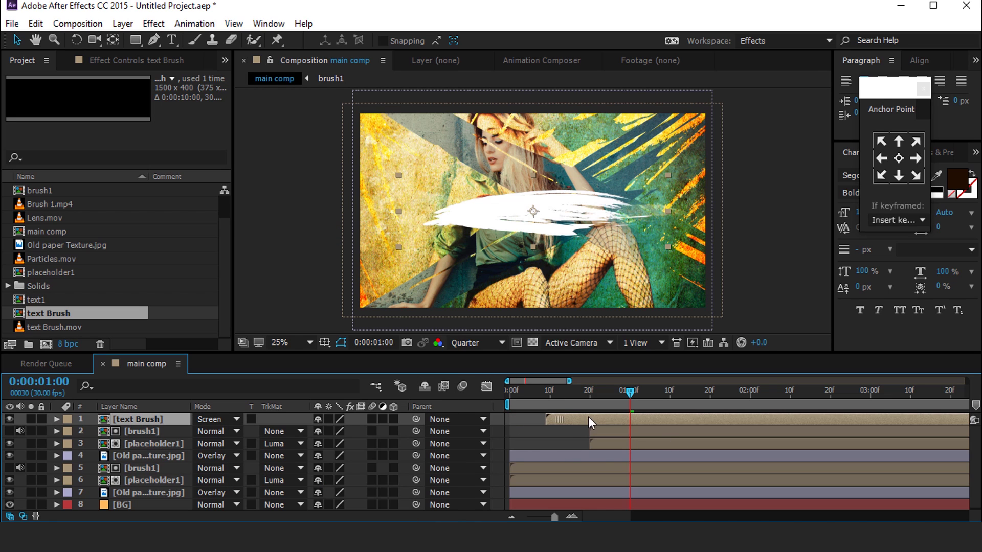
left_click_drag(589, 419, 636, 393)
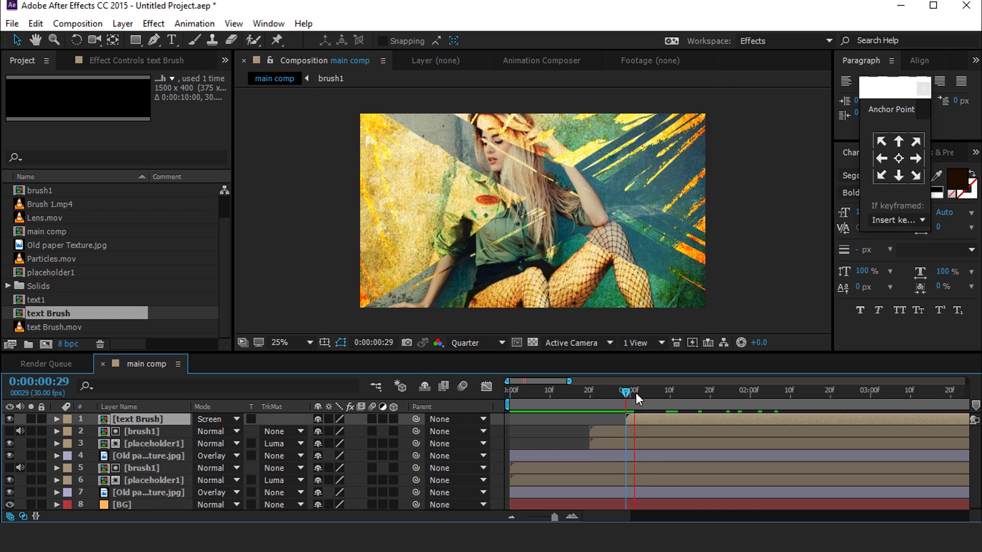
left_click_drag(653, 392, 764, 391)
Add the text1 comp to main comp, starting at 0:29.
left_click_drag(33, 301, 137, 419)
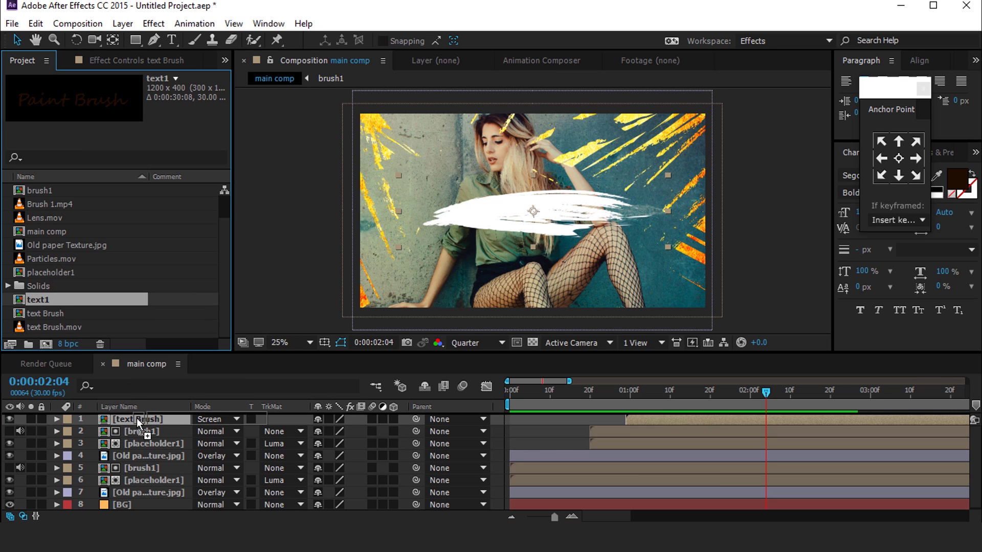
left_click_drag(137, 419, 136, 418)
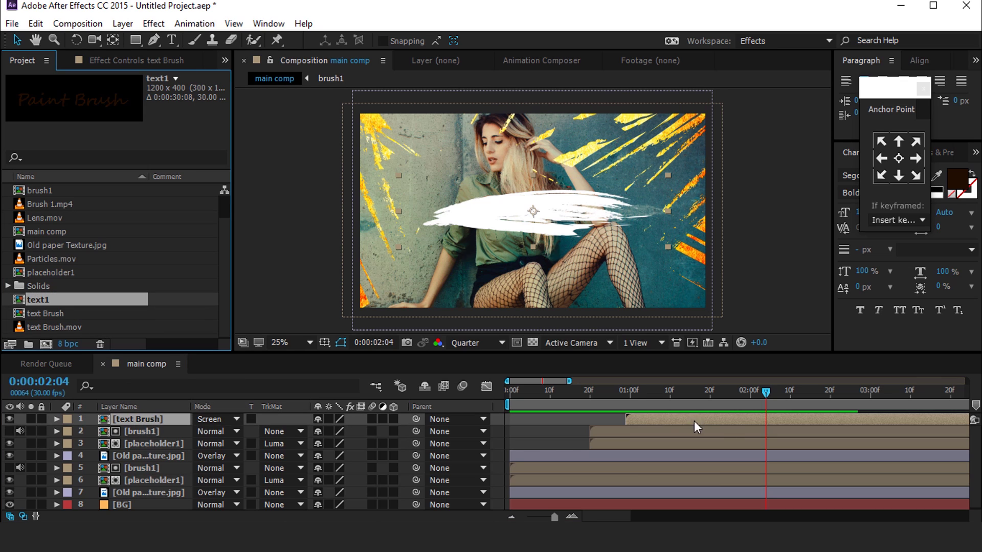
left_click(625, 391)
key("[")
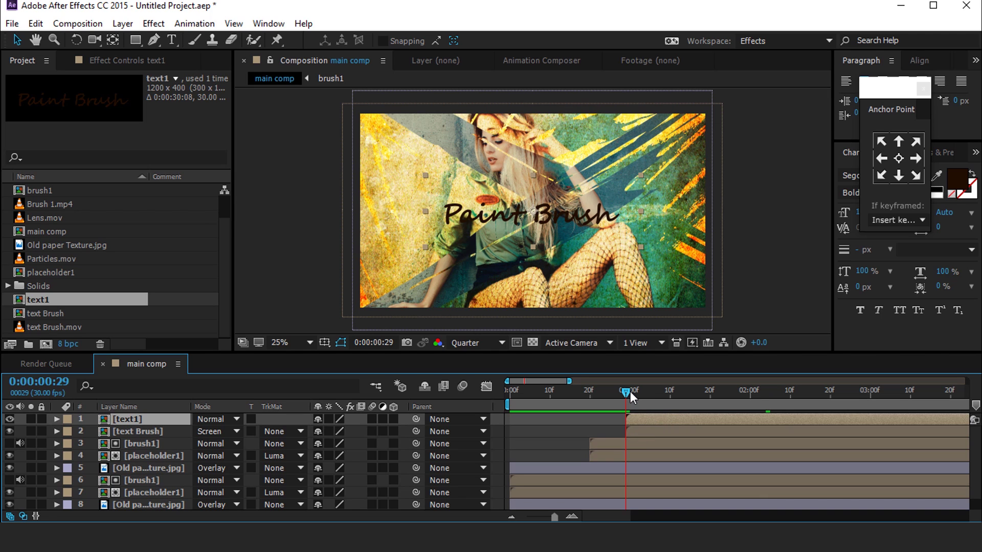
Duplicate text Brush above text1, set text1's track matte to Luma Matte, and preview.
left_click(143, 432)
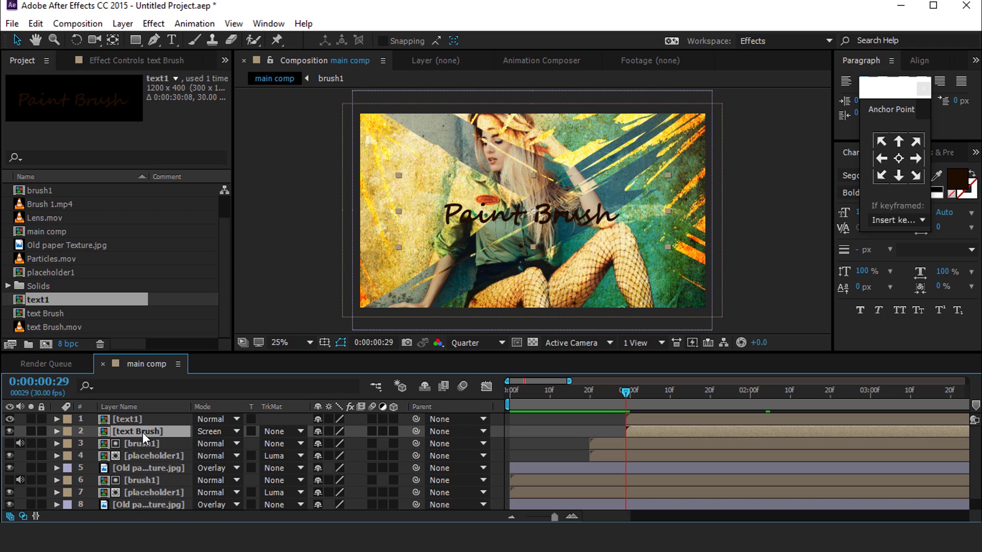
key("ctrl+d")
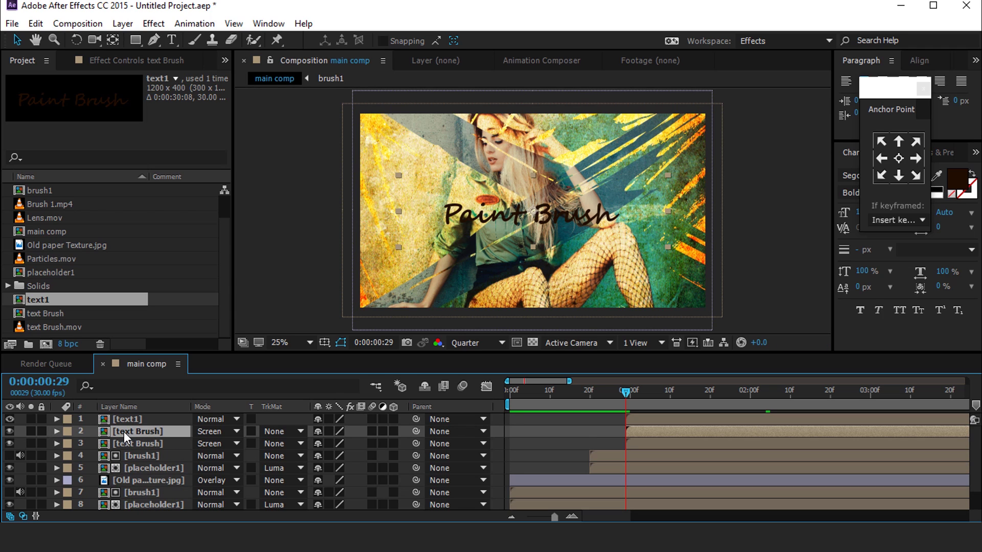
left_click_drag(124, 432, 124, 417)
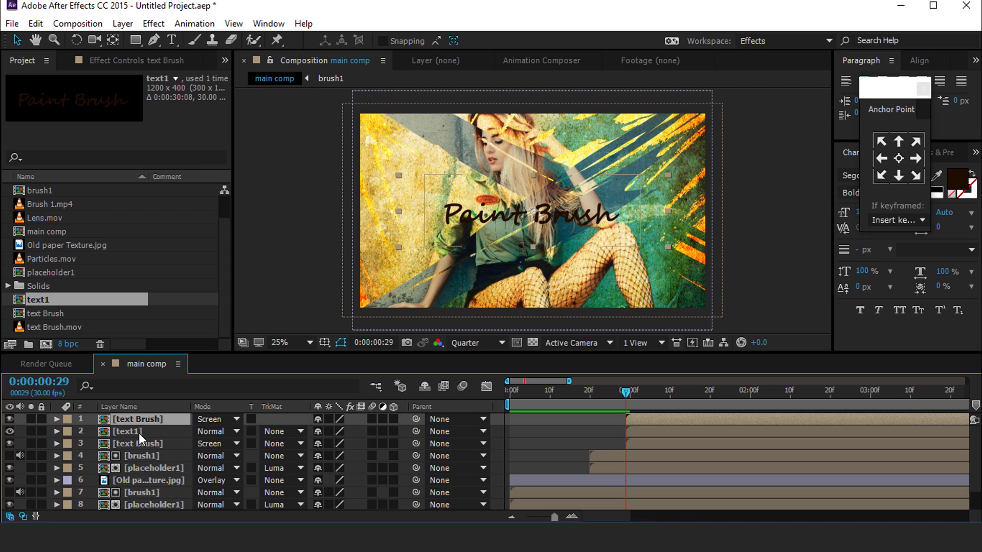
left_click(145, 433)
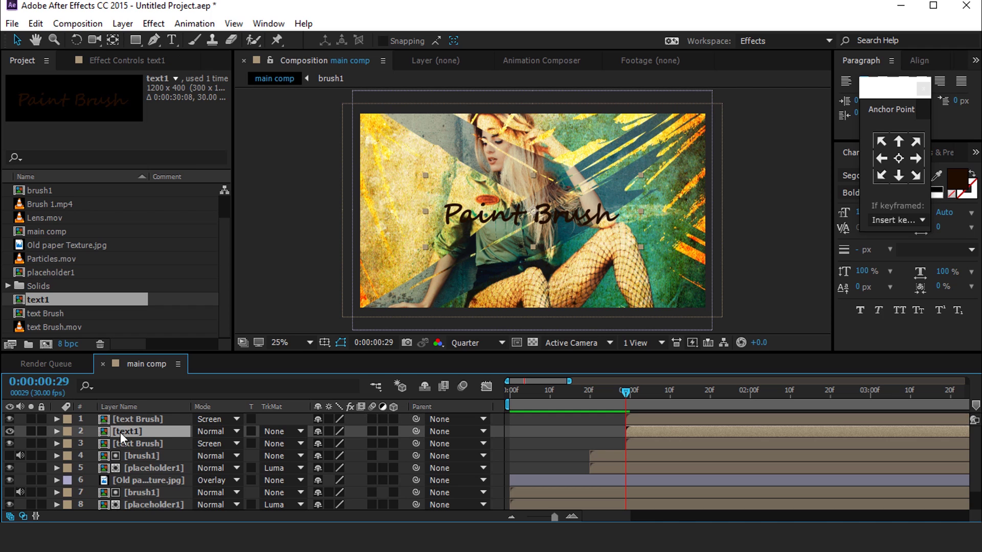
left_click(297, 432)
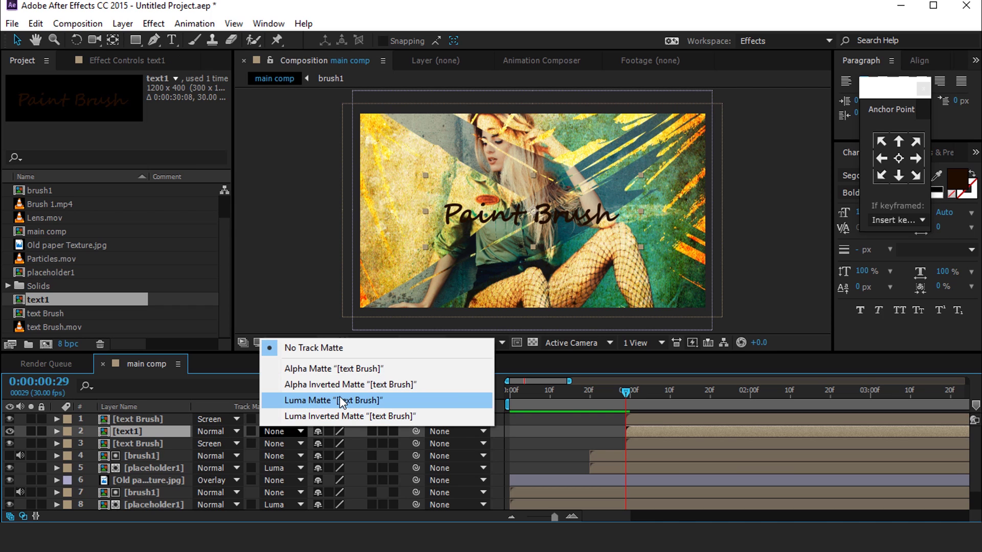
left_click(340, 400)
key("space")
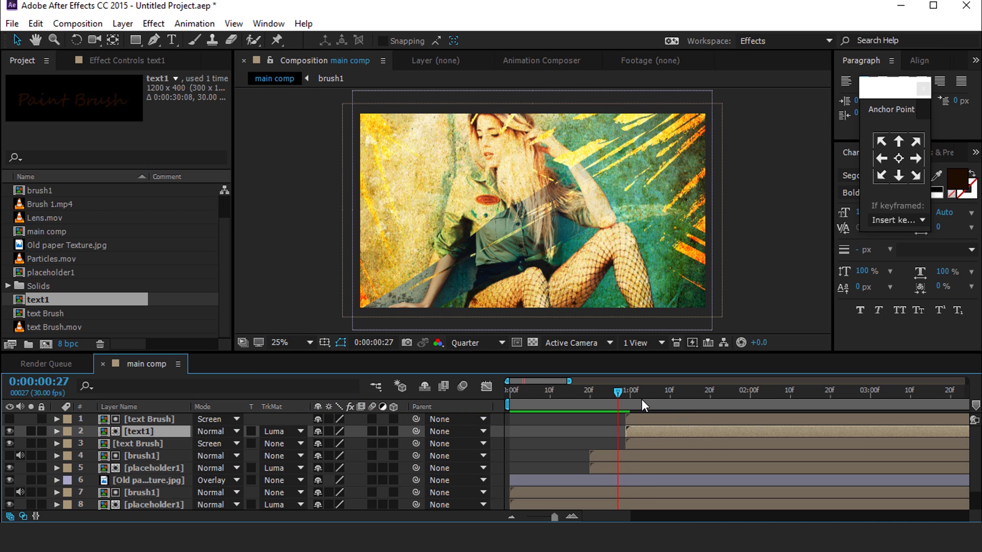
left_click(788, 395)
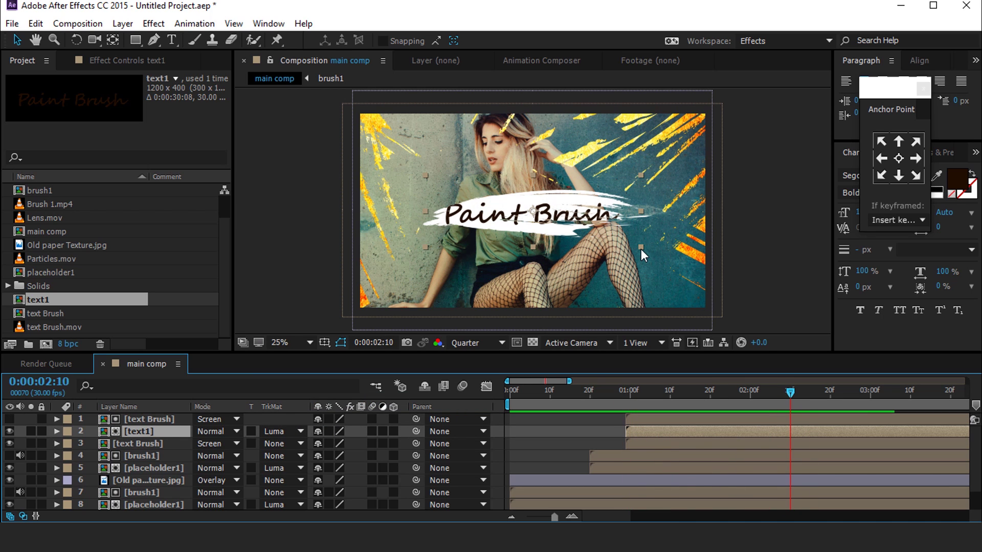
Shrink both Paint Brush text layers and move the title lower in the frame.
left_click_drag(641, 250, 605, 241)
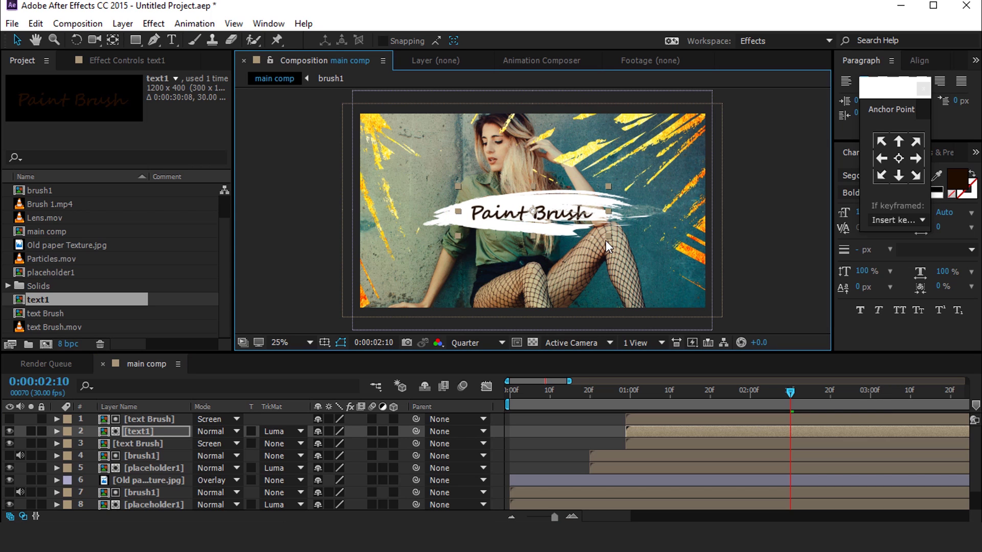
left_click(669, 443, "shift")
left_click(657, 420, "shift")
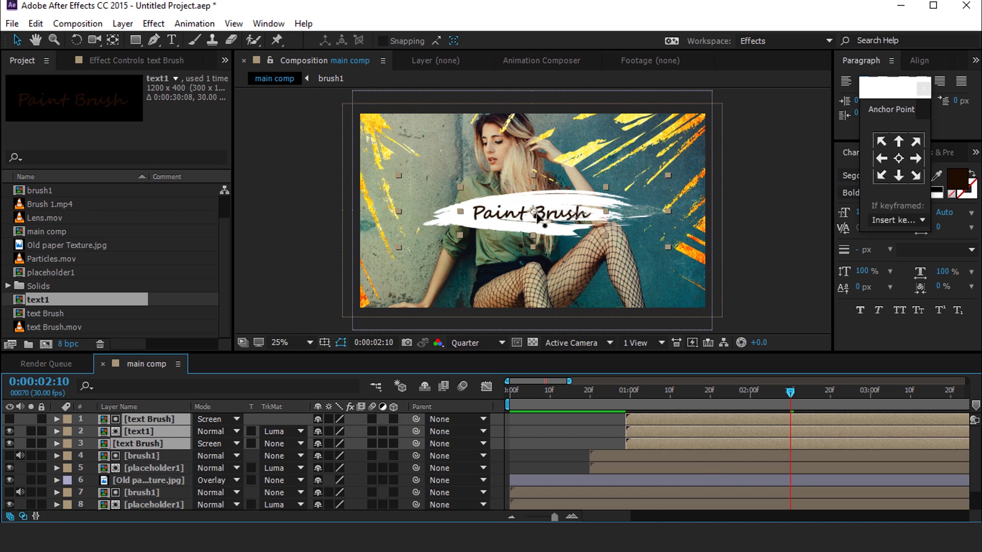
left_click_drag(538, 215, 534, 280)
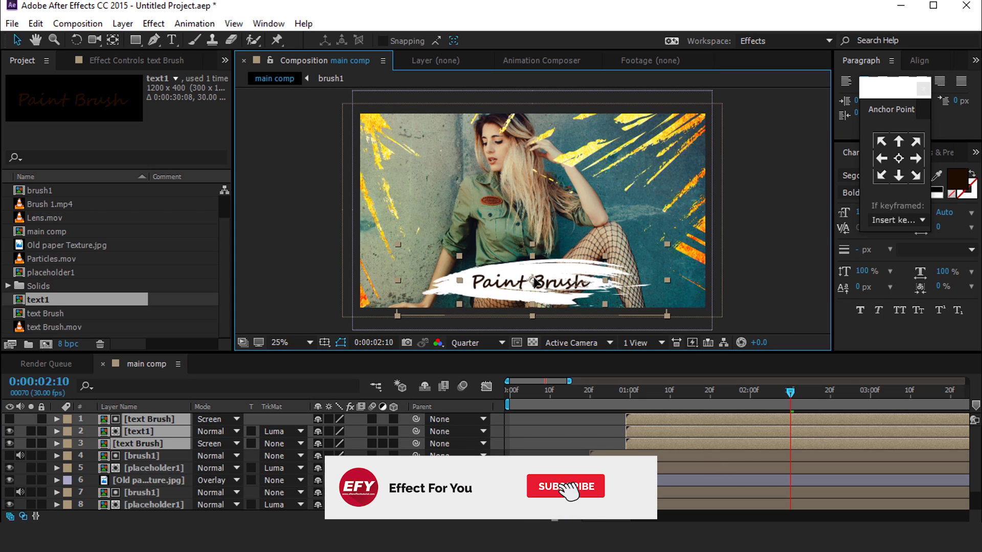
left_click_drag(667, 245, 656, 250)
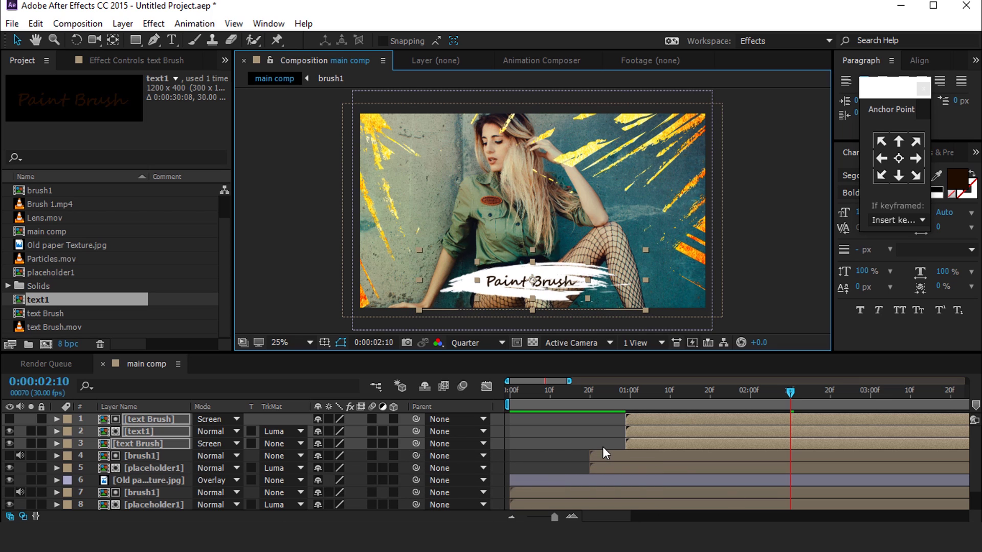
Zoom the timeline out to six seconds and preview the opening animation, stopping at 1:07.
key("minus")
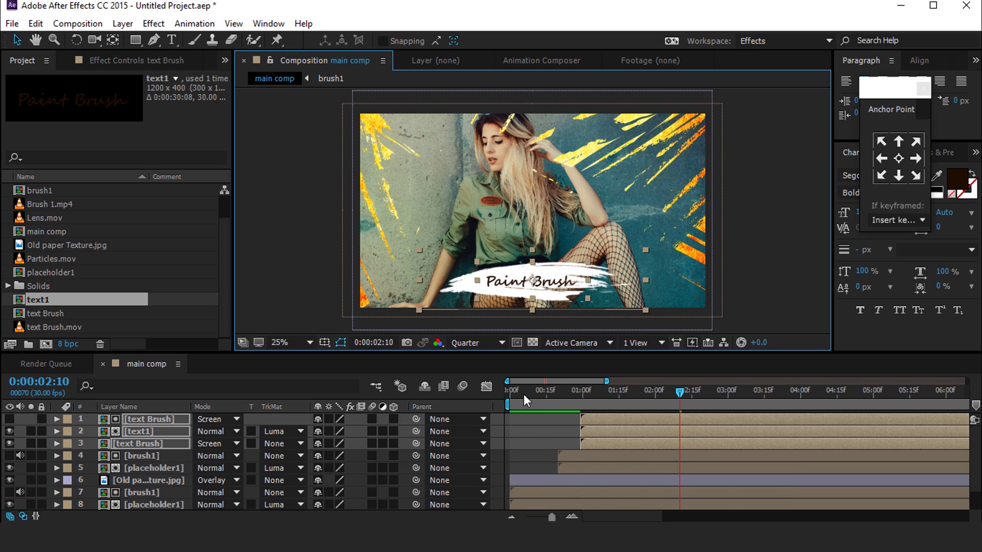
key("space")
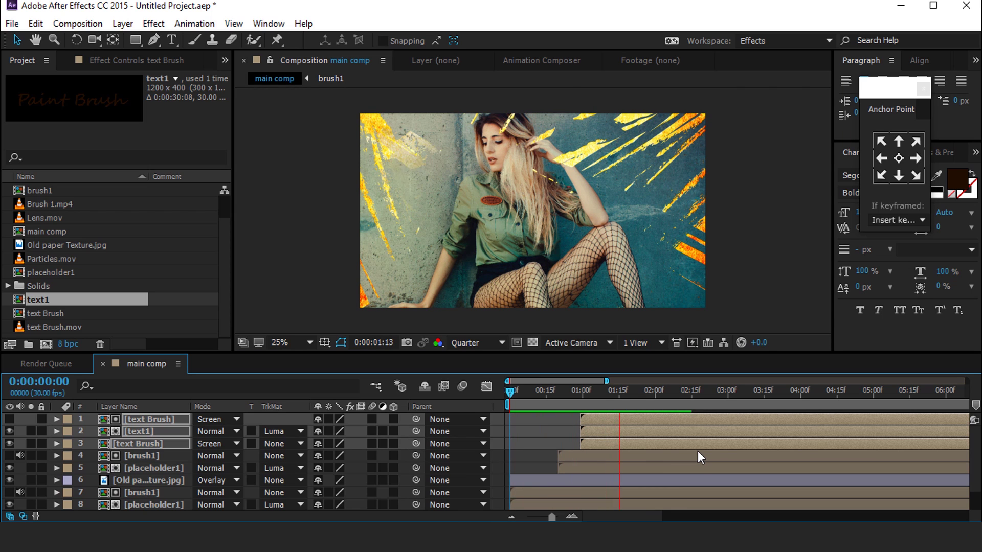
key("space")
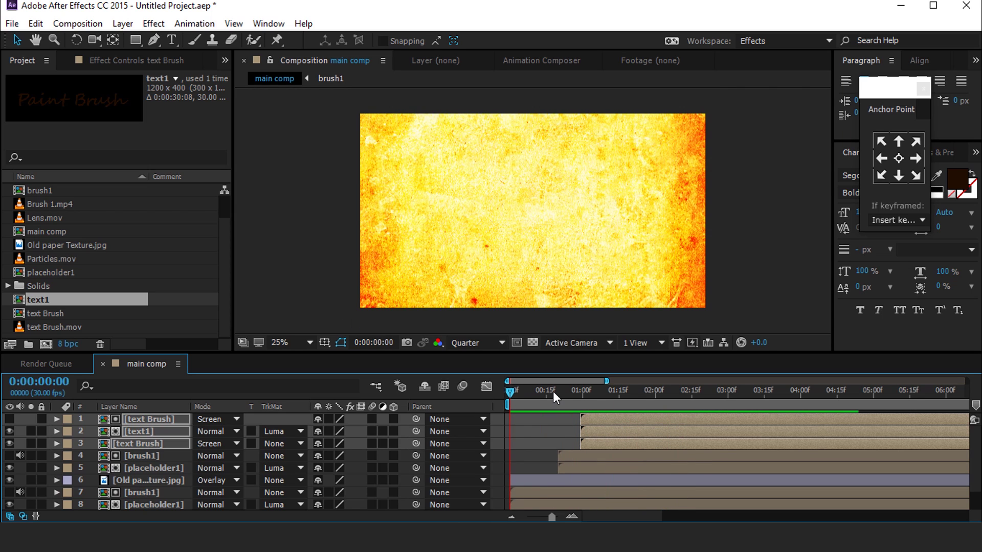
key("space")
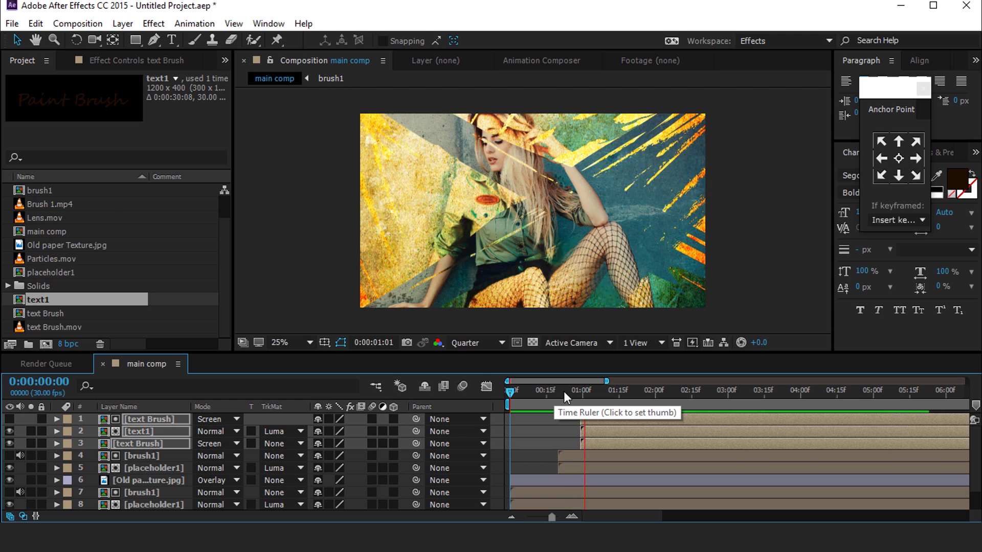
left_click(601, 391)
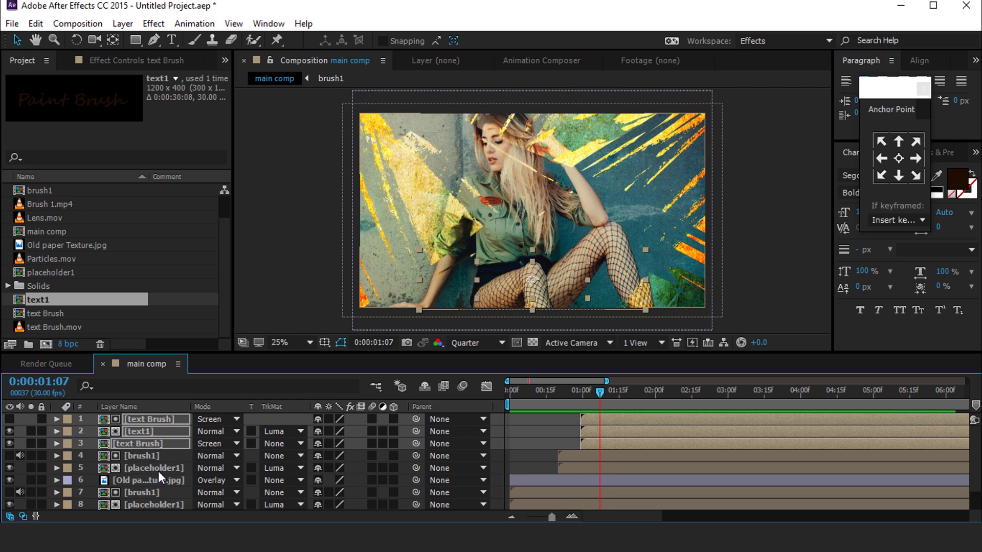
scroll(158, 472, "down", 2)
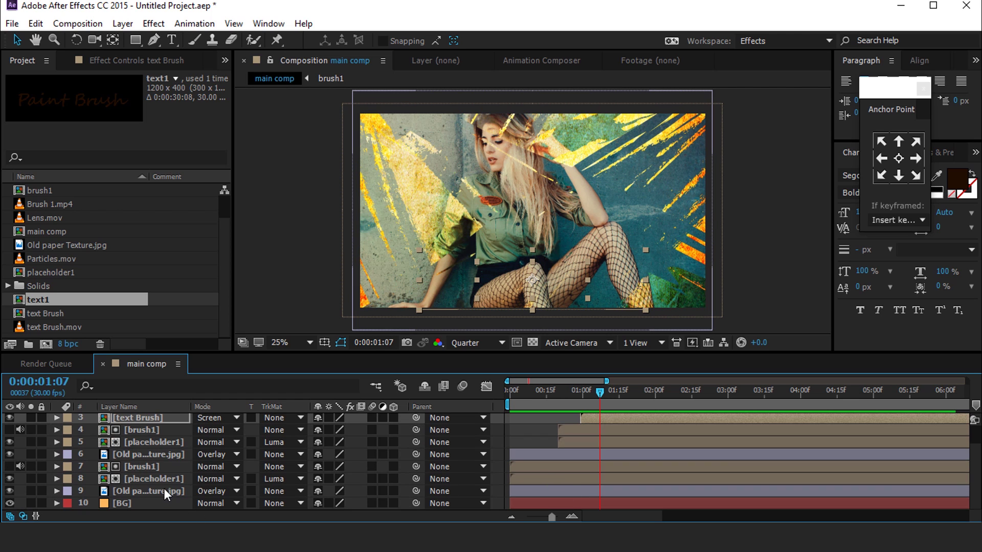
Duplicate all the slide's layers with Ctrl+A and Ctrl+D, keeping the copies stacked together.
left_click(163, 489)
scroll(156, 468, "up", 2)
key("ctrl+a")
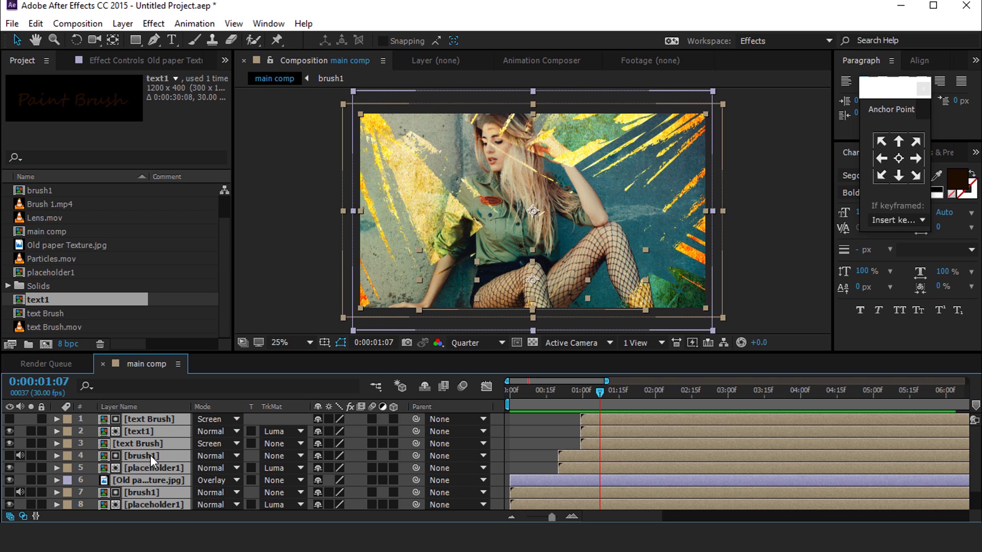
key("ctrl+d")
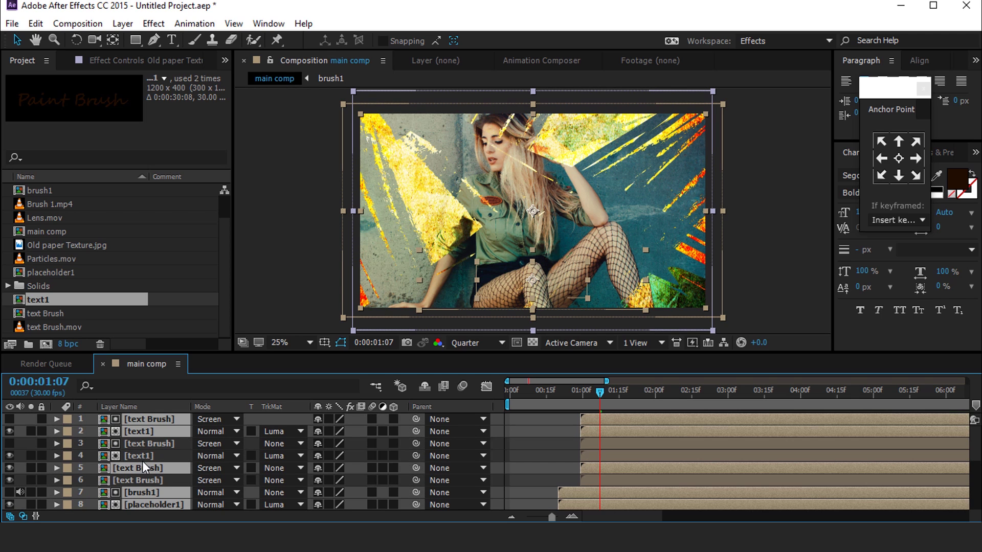
left_click_drag(144, 466, 151, 440)
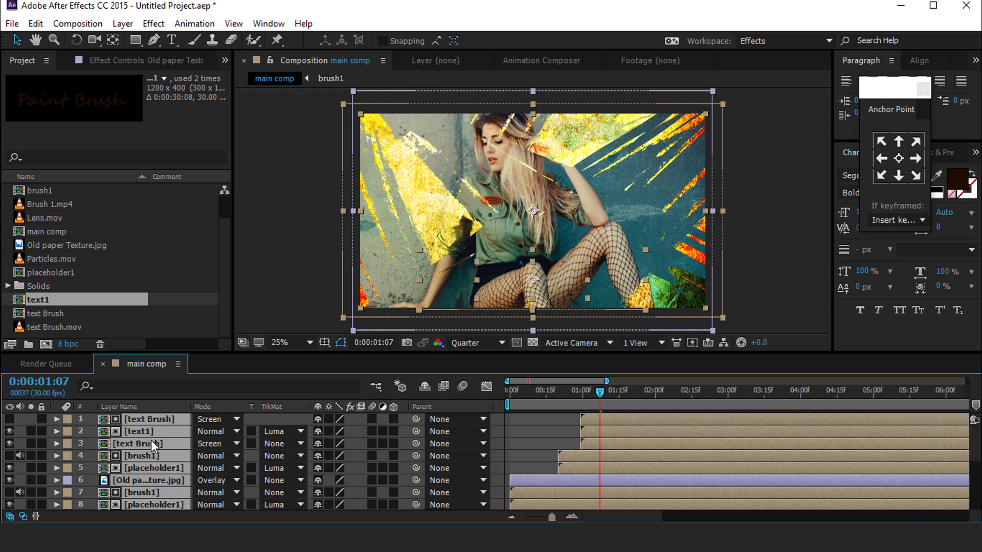
Label the duplicated layers cyan and shift them to start around three seconds.
left_click(68, 433)
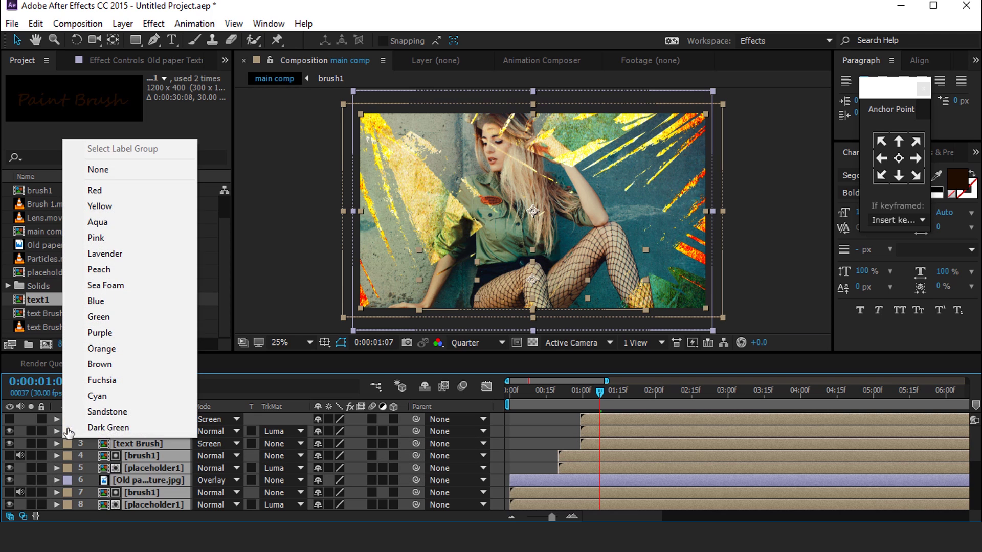
left_click(107, 395)
scroll(650, 469, "down", 3)
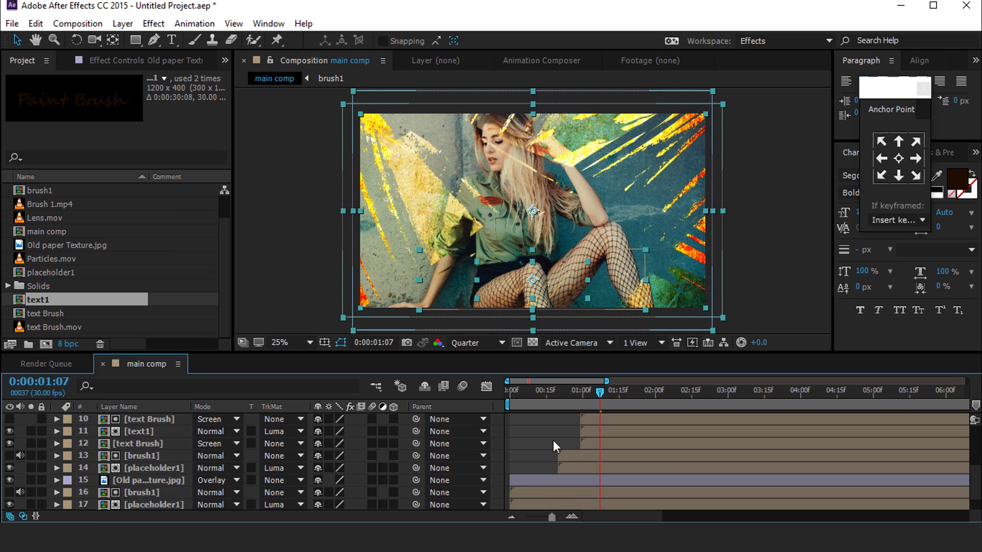
scroll(593, 471, "up", 1)
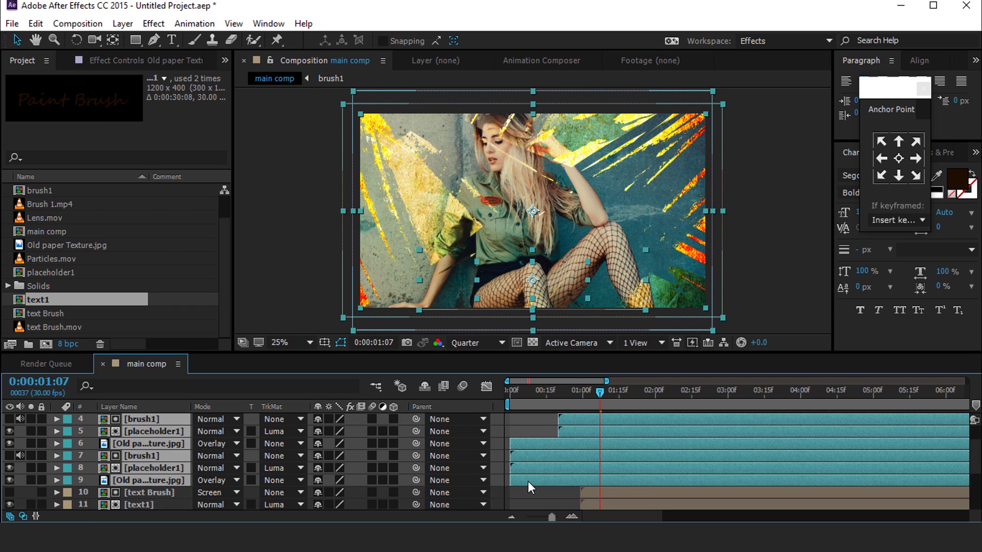
left_click_drag(610, 484, 667, 489)
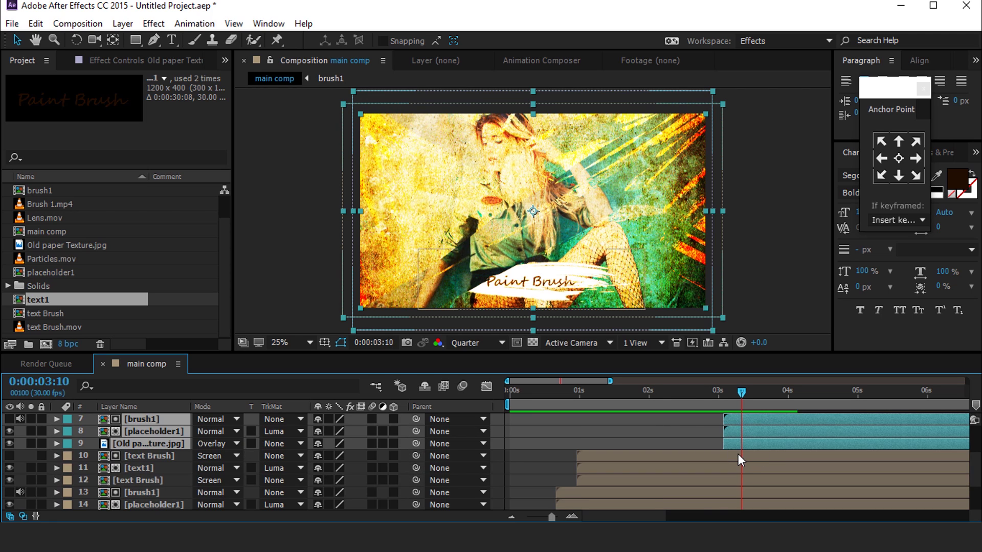
Set starting Opacity keyframes at about 3:03 on the text Brush and text1 layers.
left_click(738, 456)
scroll(738, 455, "down", 3)
scroll(744, 476, "down", 2)
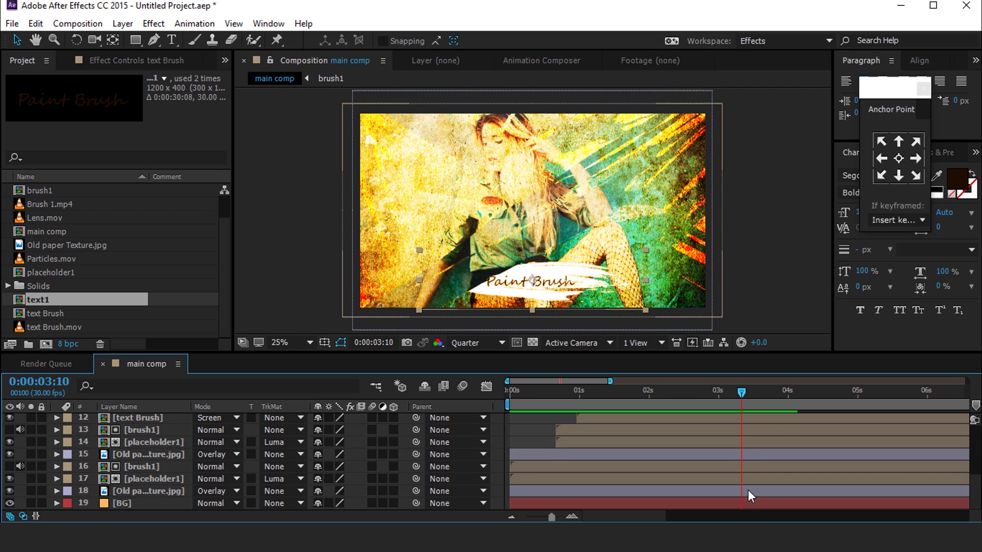
key("ctrl+alt+v")
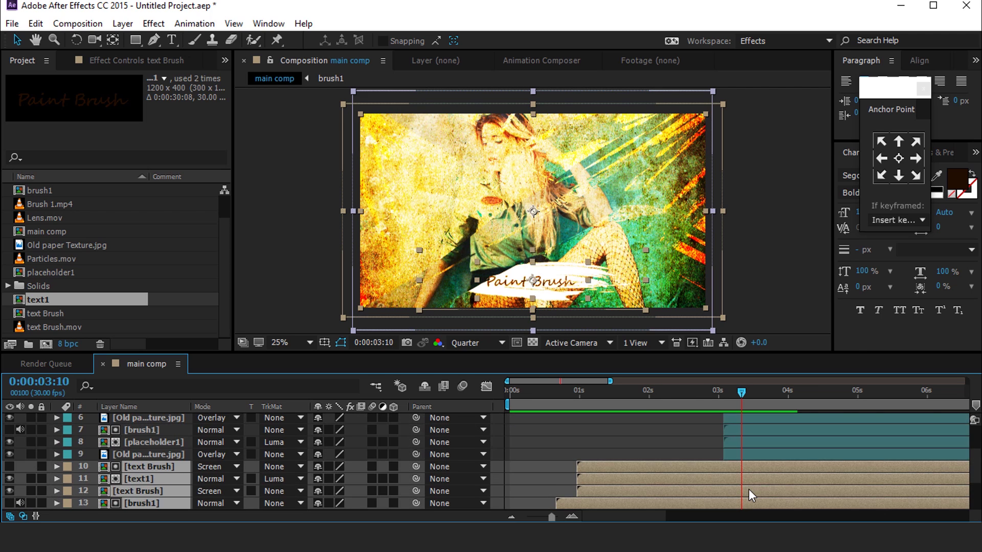
left_click_drag(737, 392, 724, 395)
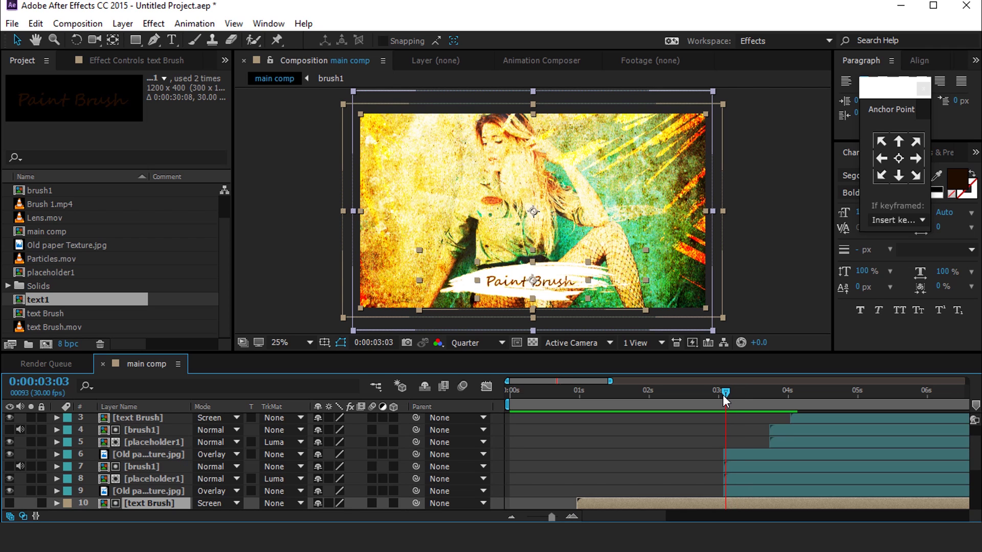
scroll(730, 440, "down", 1)
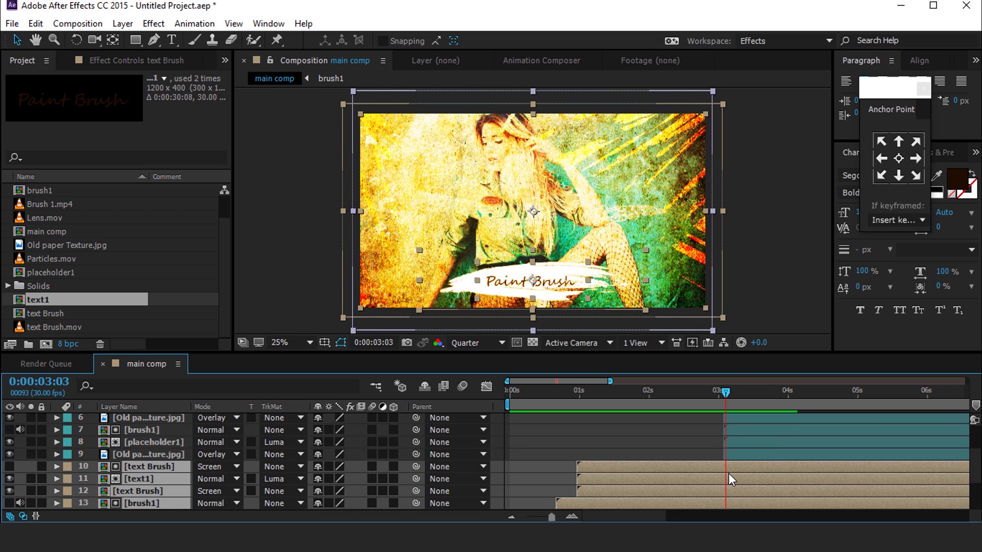
key("t")
left_click(93, 479)
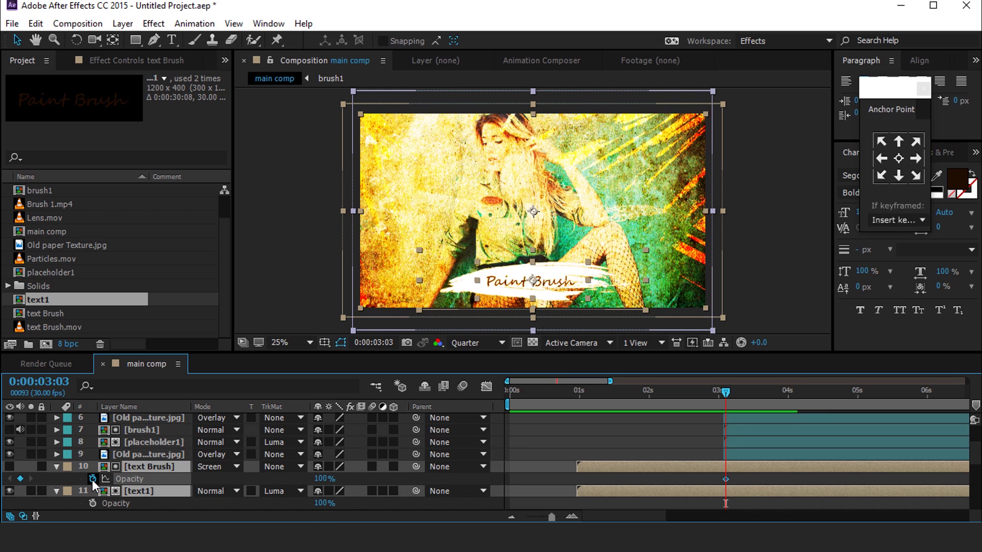
Set both text layers' Opacity to 0% at 3:16.
left_click_drag(728, 391, 757, 392)
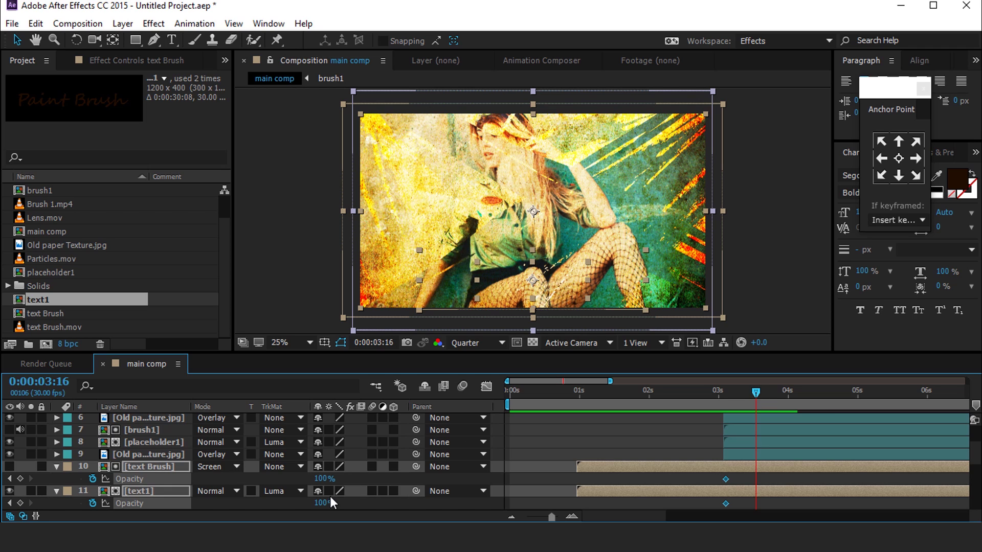
left_click(324, 479)
type("0")
key("Return")
left_click(57, 467)
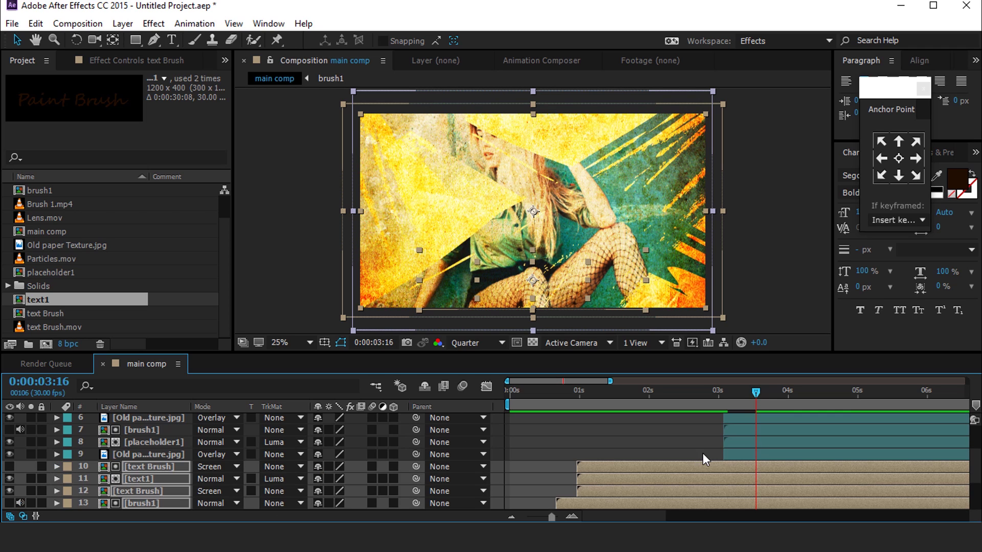
scroll(720, 464, "up", 3)
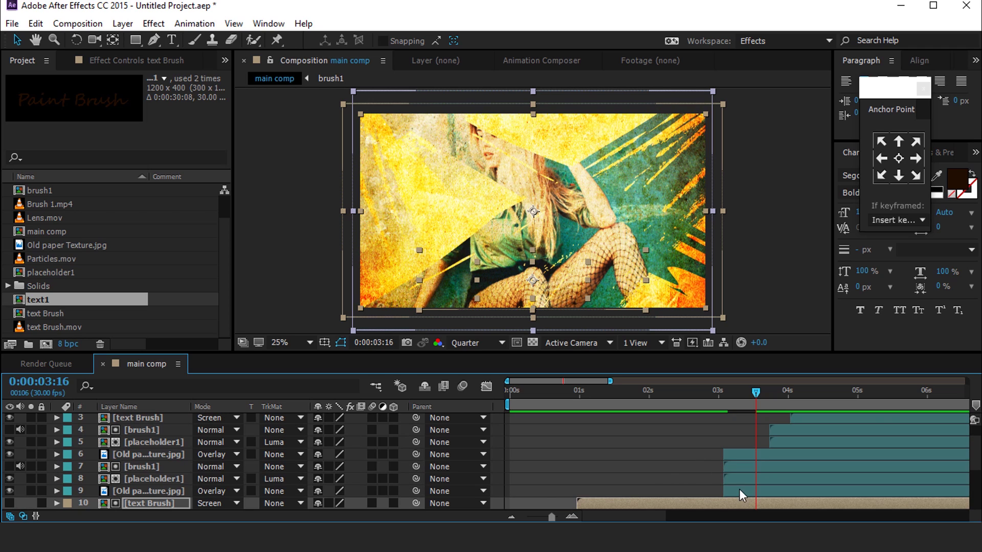
Duplicate placeholder1 as placeholder2 and swap it into the layer 8 placeholder.
left_click(144, 479)
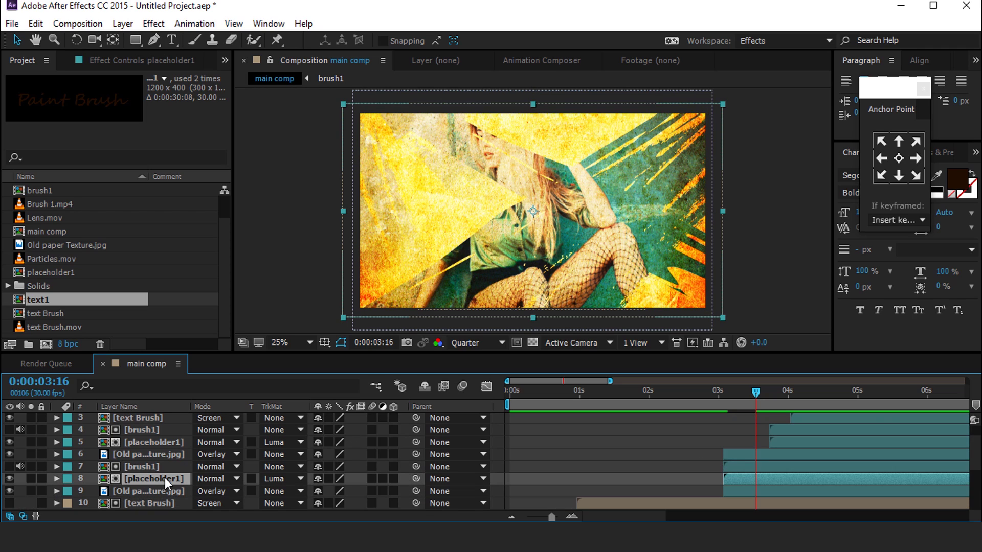
left_click(72, 273)
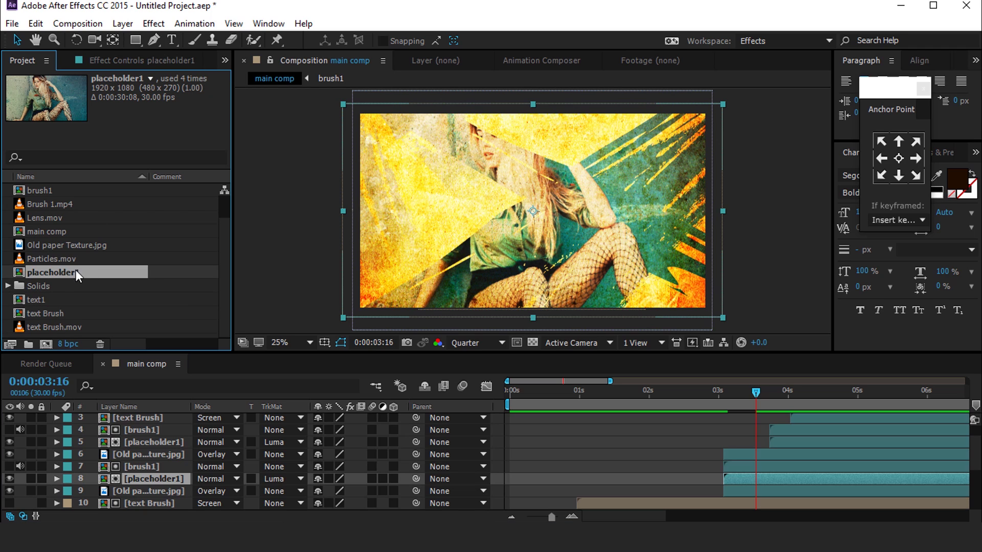
key("ctrl+d")
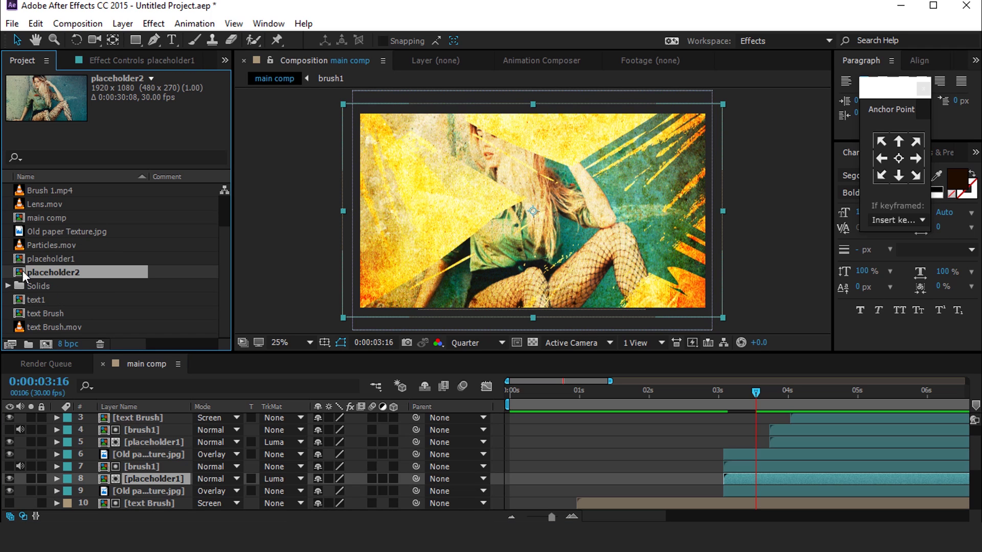
left_click_drag(21, 271, 156, 479)
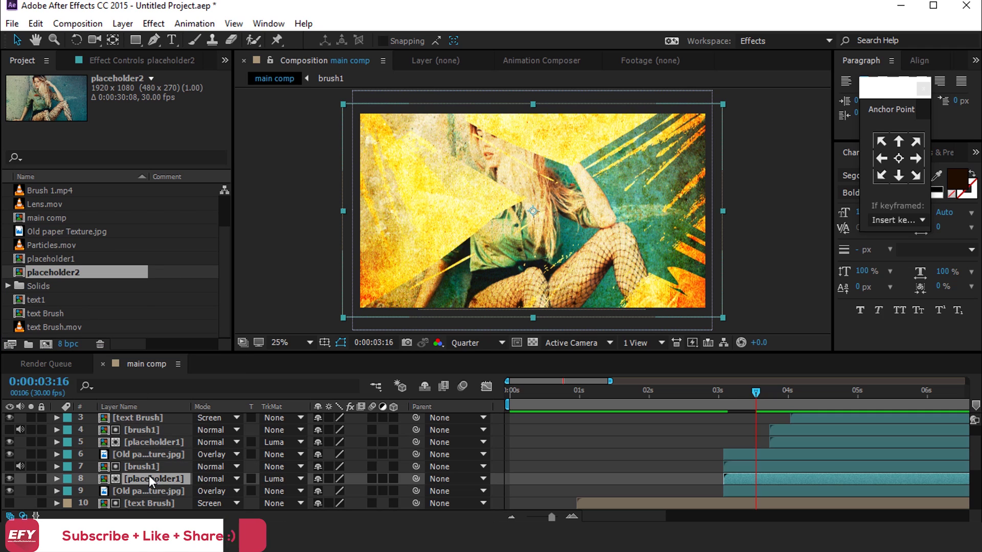
Swap placeholder2 into the layer 5 placeholder too, then open it for editing.
left_click(172, 442)
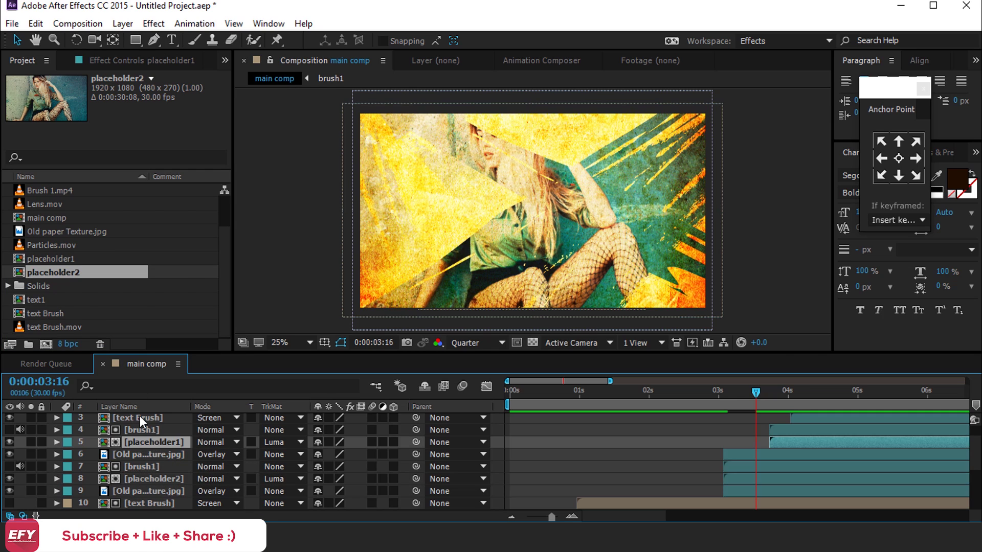
left_click_drag(20, 272, 160, 445)
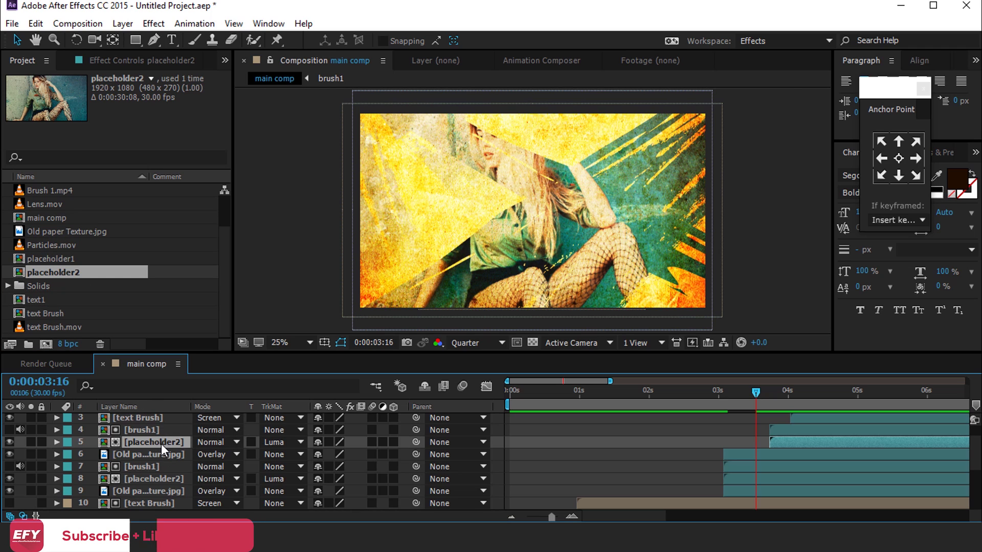
double_click(172, 441)
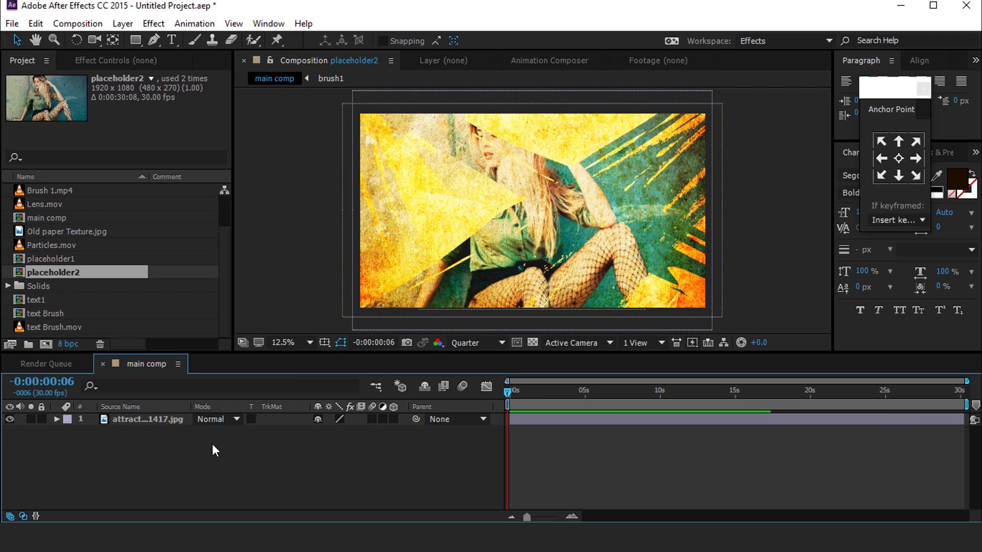
Replace placeholder2's photo with atikh-bana-90647-unsplash.jpg and shrink it to fit the frame.
left_click(552, 394)
scroll(73, 235, "up", 1)
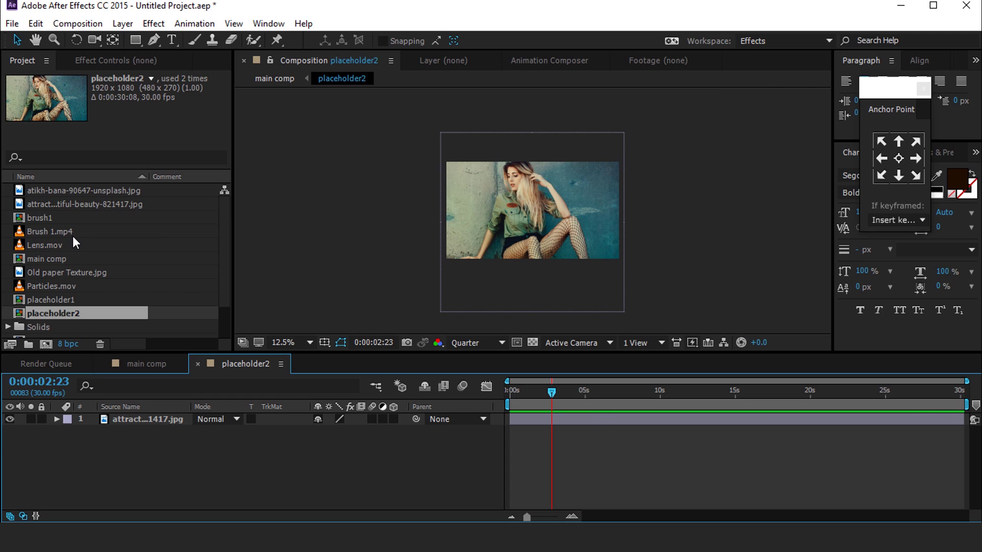
left_click(71, 200)
left_click_drag(67, 191, 146, 412)
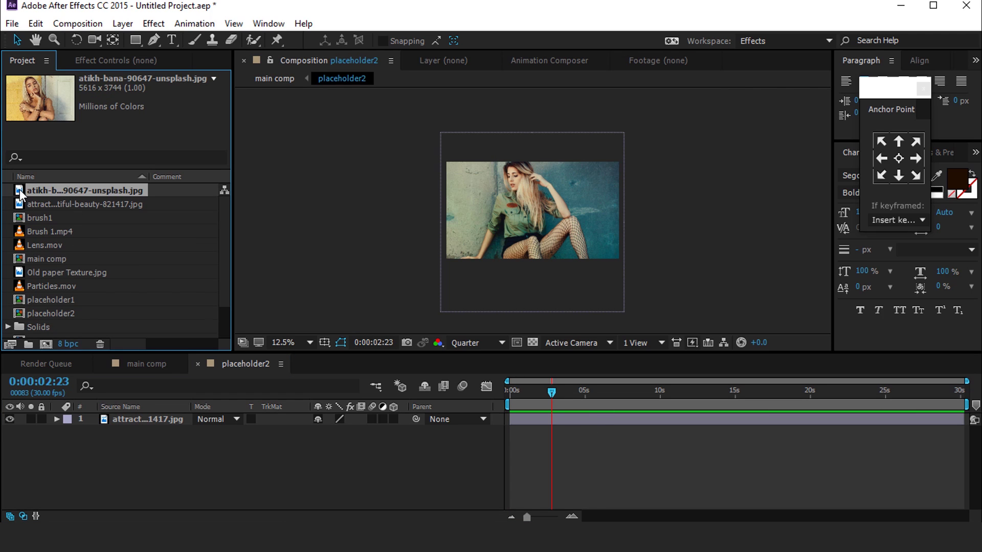
left_click_drag(21, 189, 156, 420)
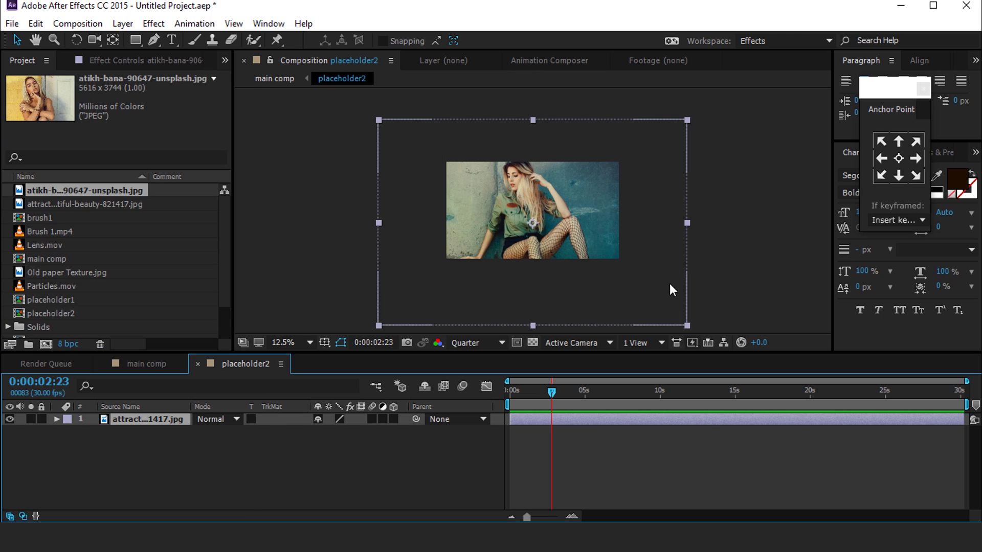
left_click_drag(687, 223, 625, 211)
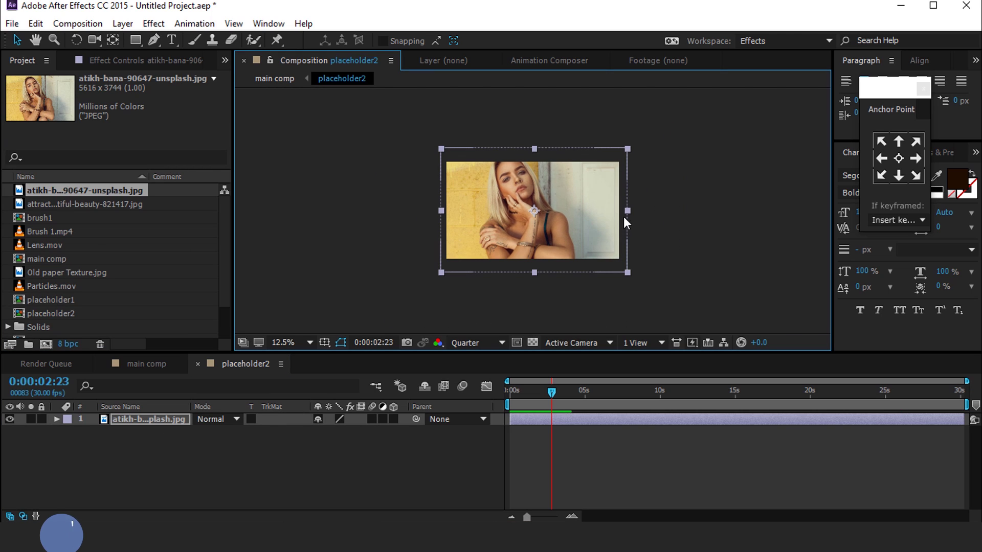
left_click(307, 460)
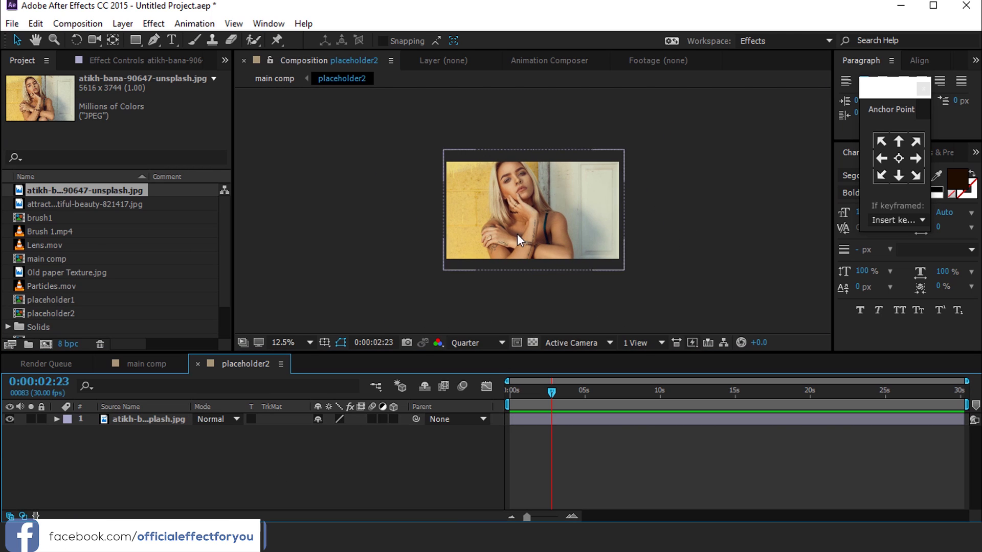
Return to the main comp at an earlier moment and select the text1 caption layer.
left_click(199, 363)
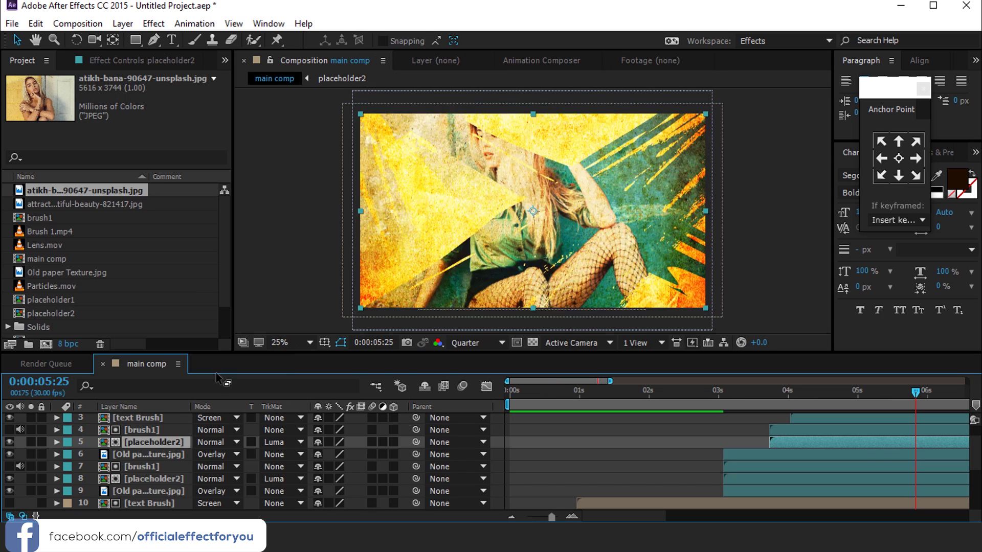
left_click_drag(718, 394, 654, 393)
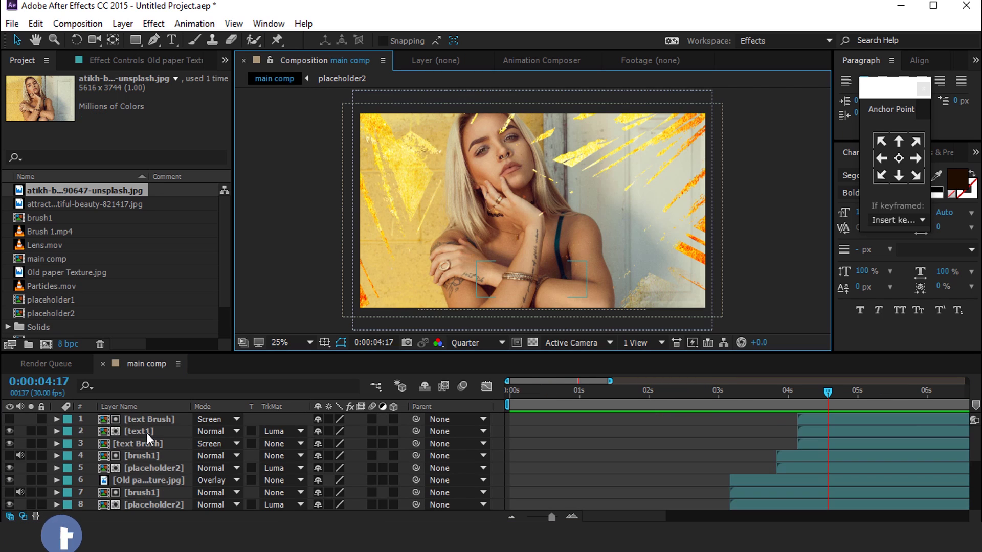
left_click(144, 433)
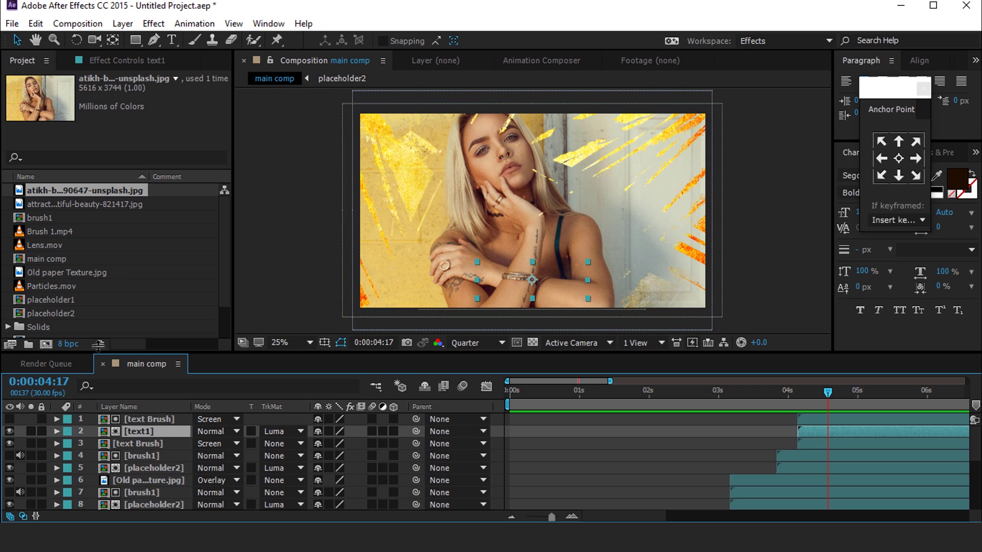
Duplicate text1 as text2, swap it in for the text1 layer, and open it.
scroll(102, 286, "down", 1)
left_click(28, 301)
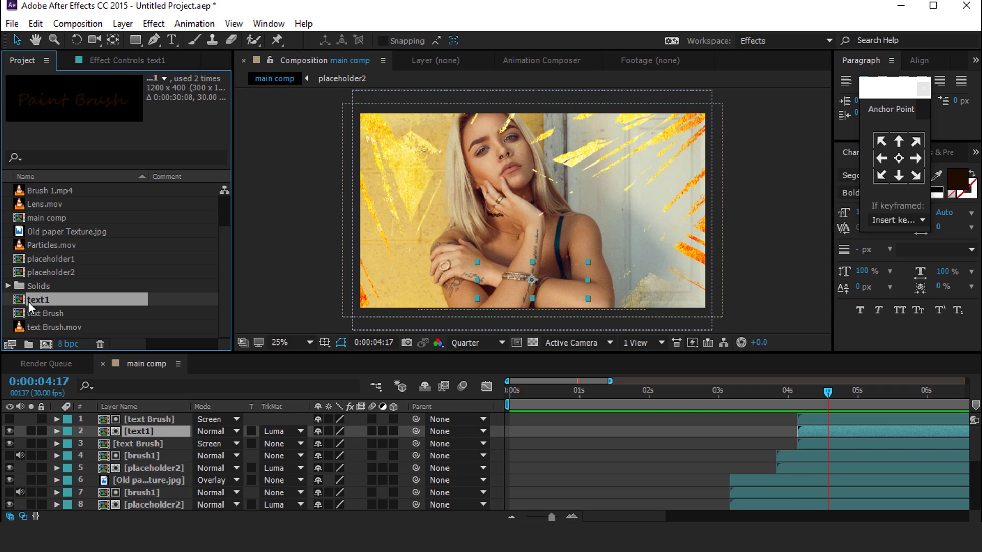
key("ctrl+d")
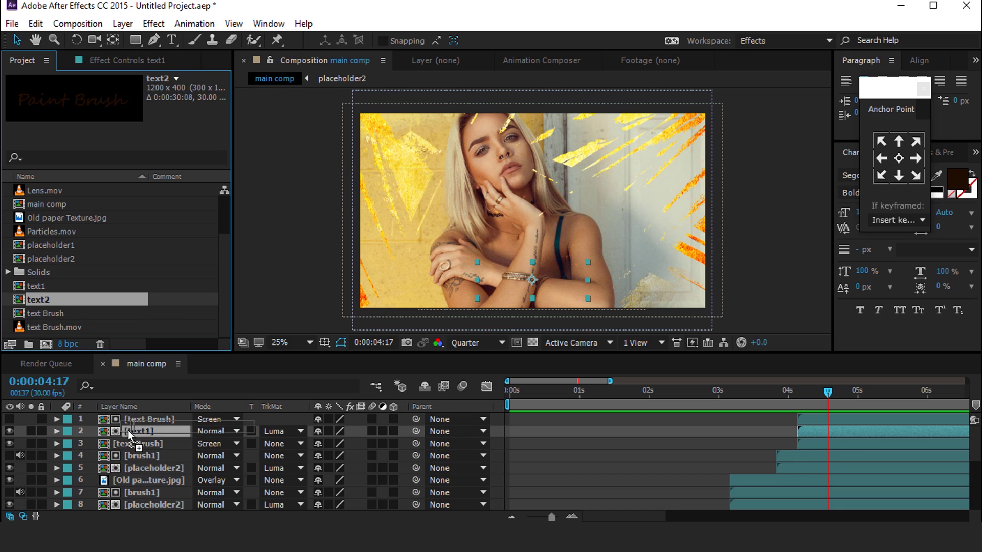
left_click_drag(23, 305, 131, 429)
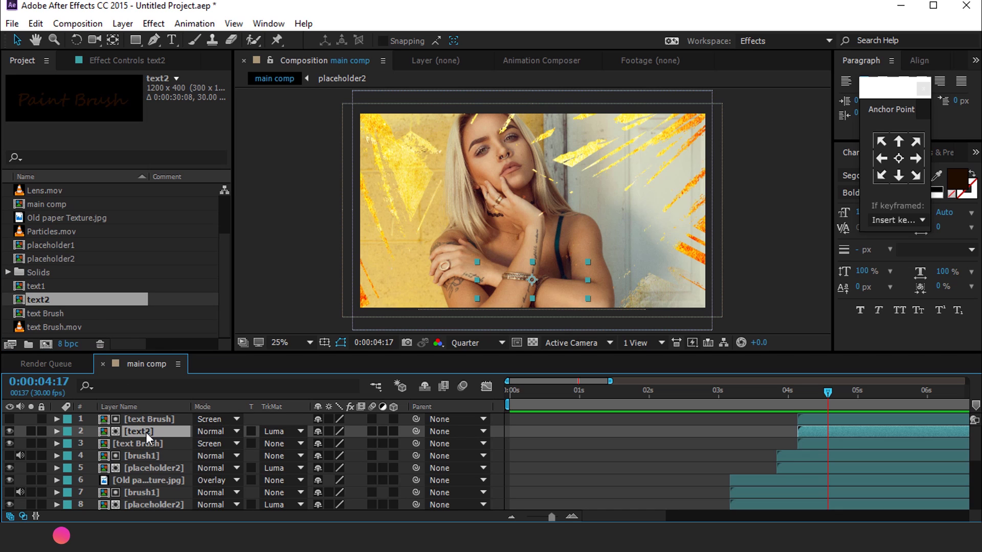
double_click(146, 432)
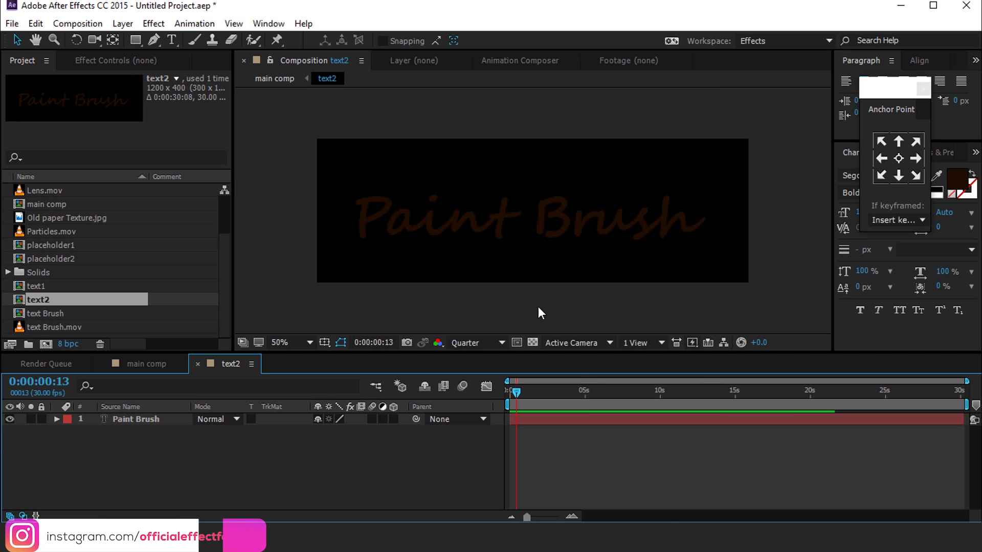
Change the text2 caption from 'Paint Brush' to 'Slideshow' and return to the main comp.
left_click(589, 390)
left_click(172, 40)
left_click(537, 228)
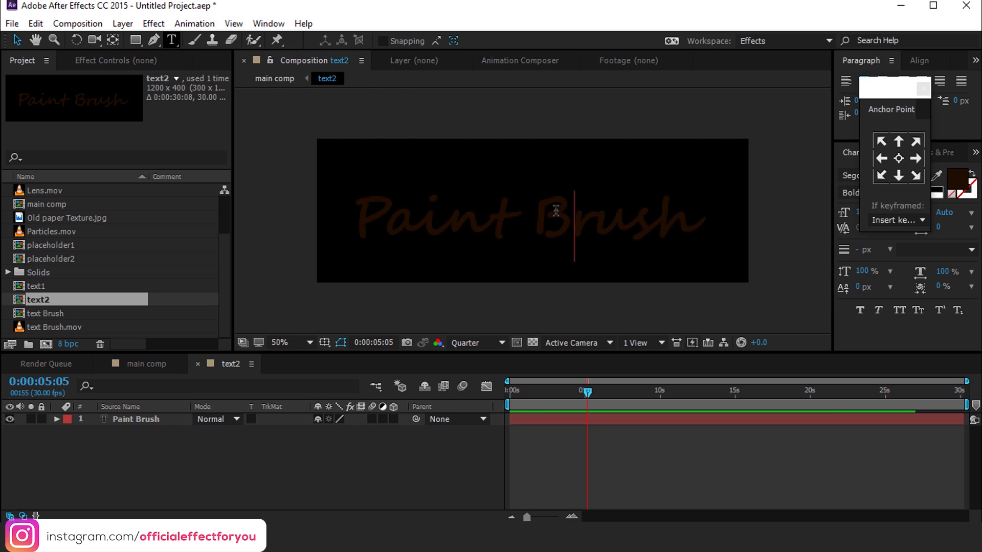
key("ctrl+a")
type("Slideshow")
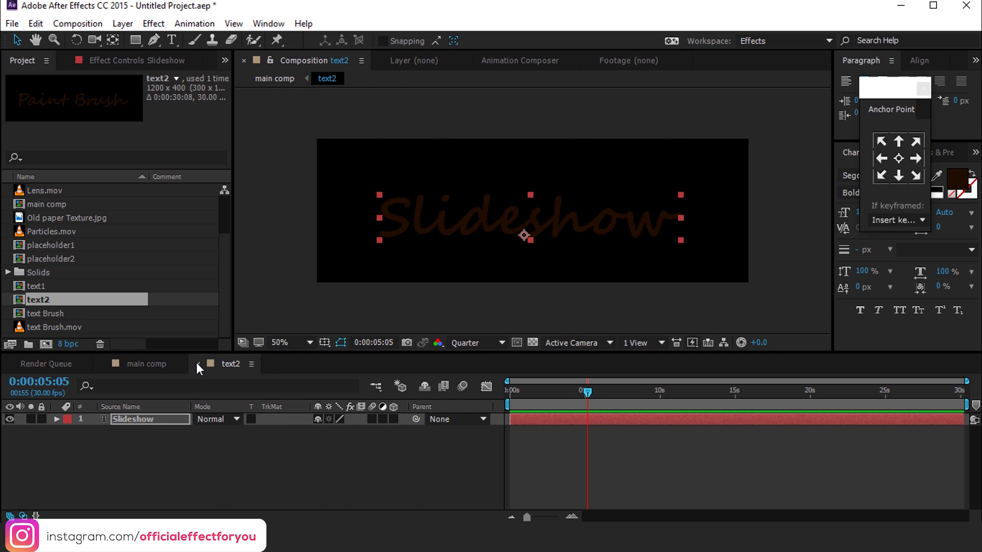
left_click(198, 364)
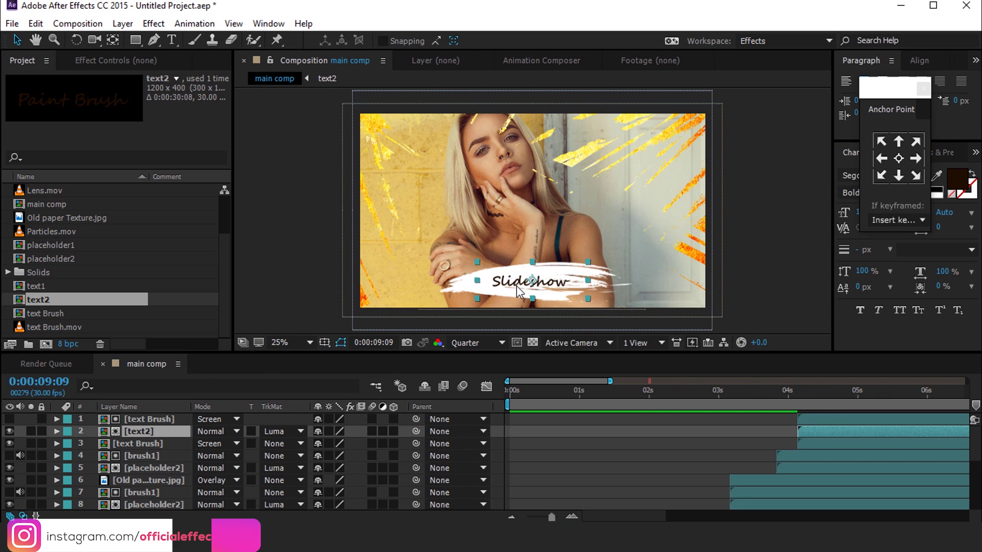
mouse_move(284, 221)
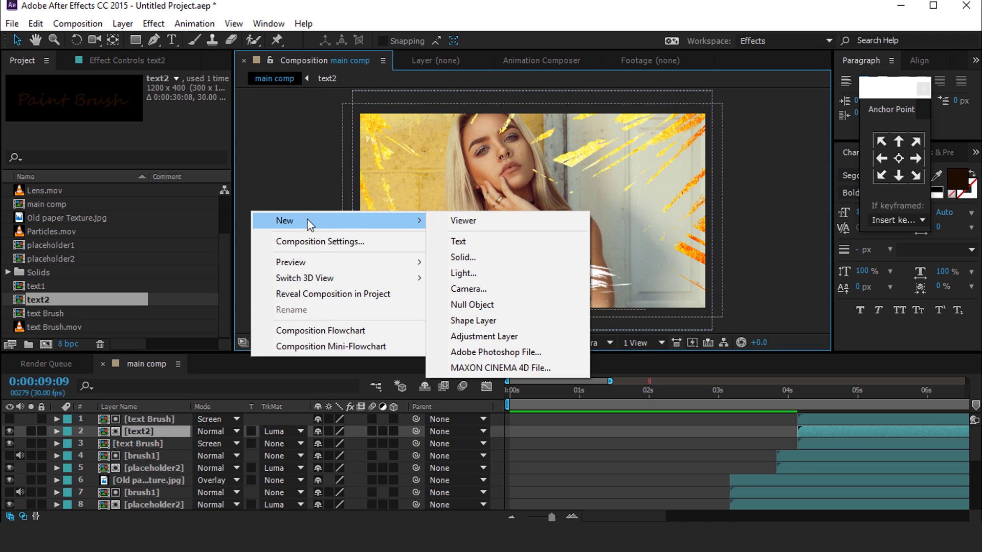
Add an adjustment layer at the top of the stack named 'sharpen'.
left_click(483, 336)
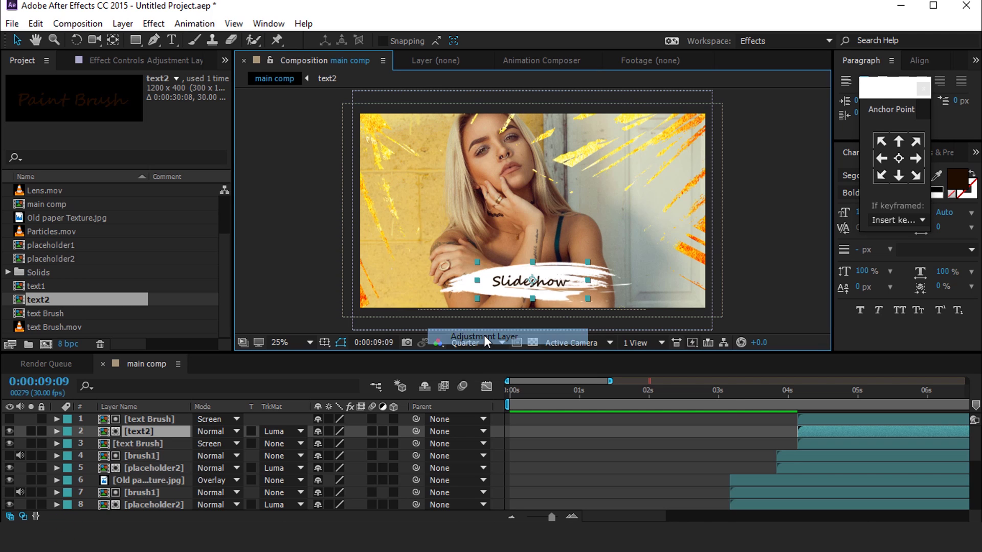
left_click_drag(156, 430, 158, 416)
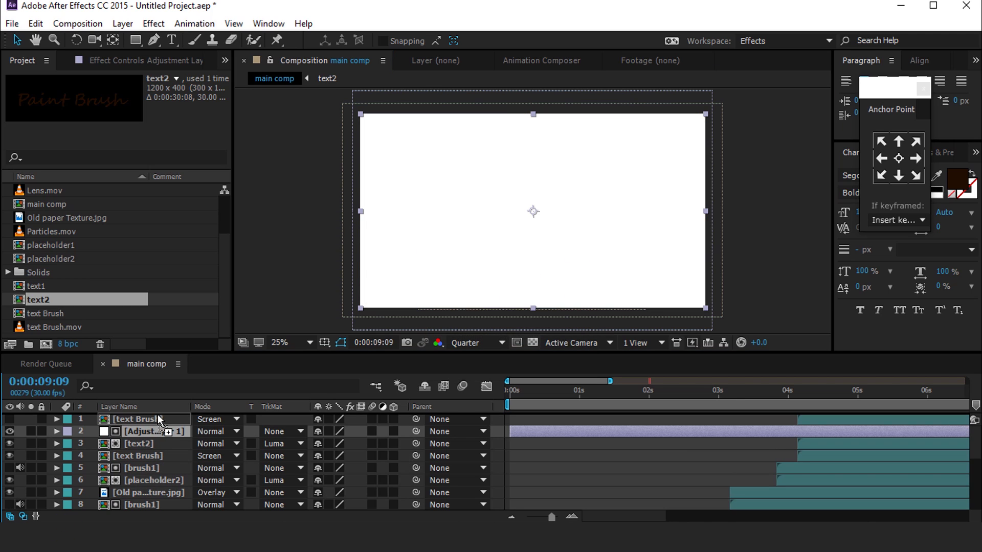
key("Return")
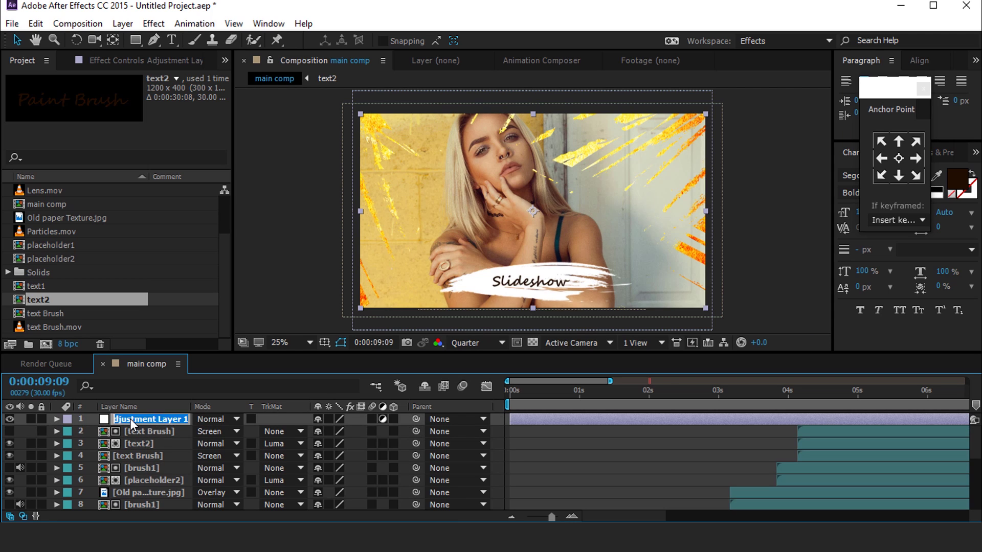
type("sharpen")
key("Return")
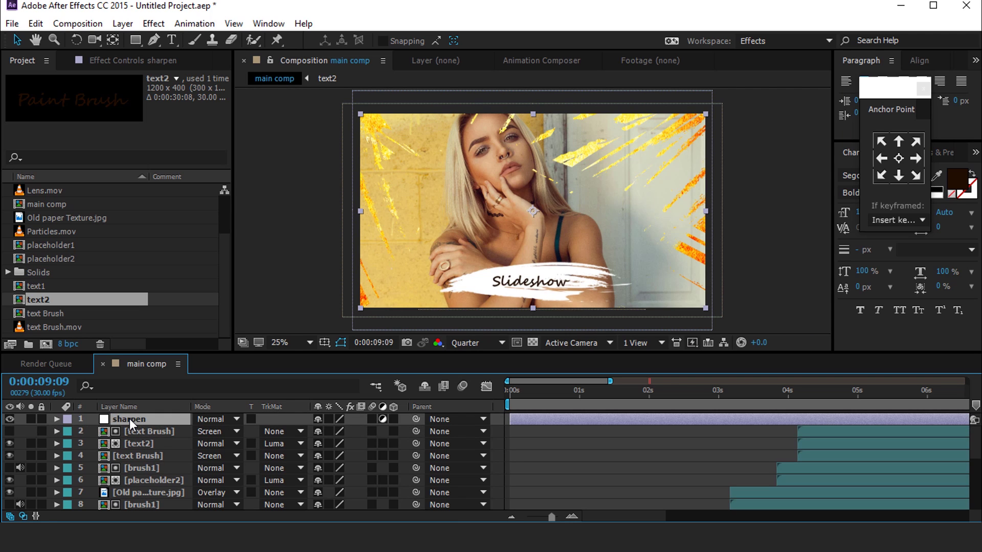
Apply the Sharpen effect to the sharpen layer with an amount of 20.
key("ctrl+space")
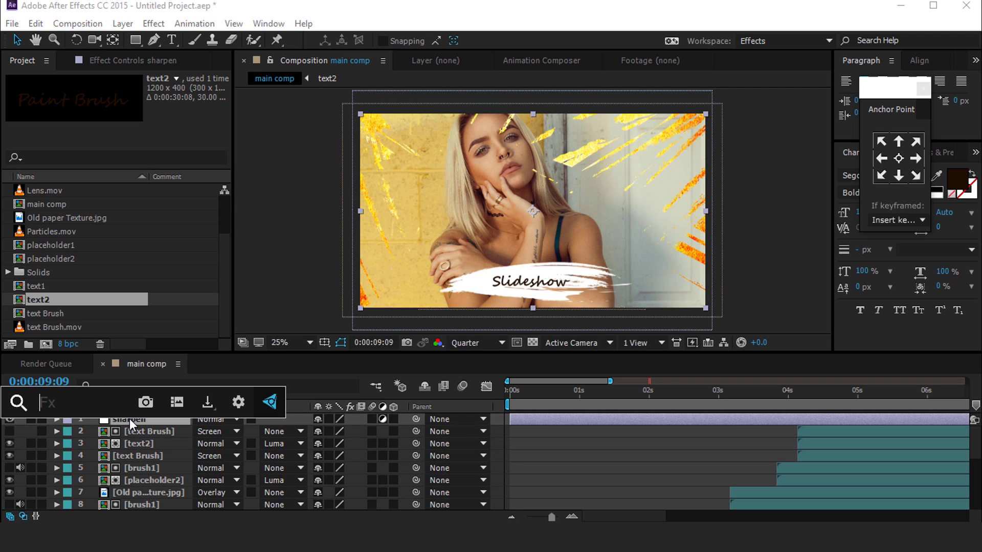
type("sha")
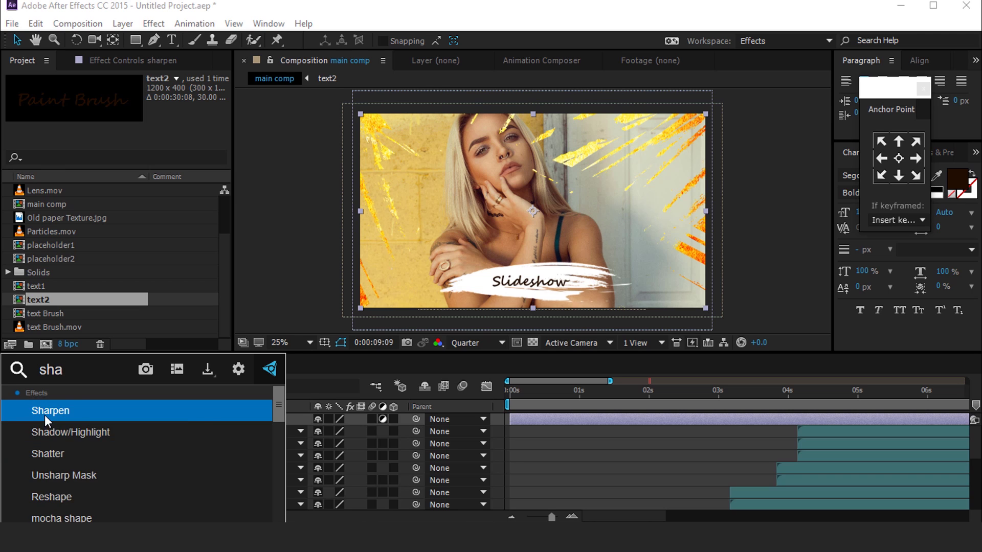
left_click(45, 416)
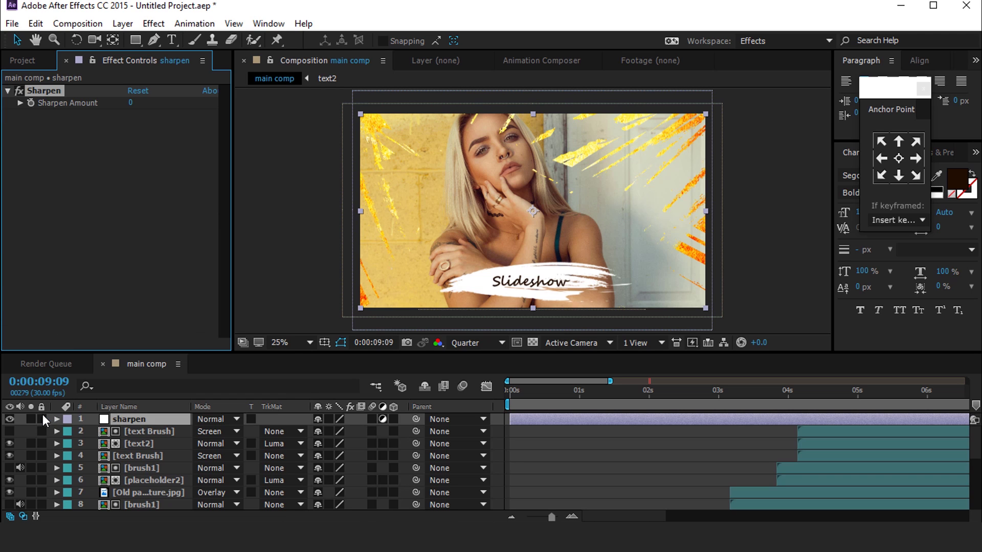
left_click(133, 104)
key("Return")
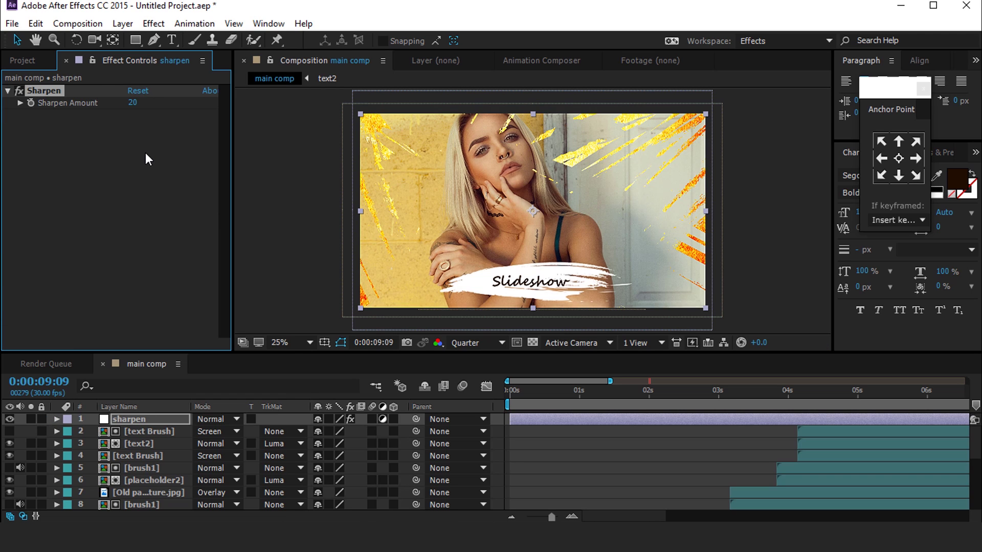
left_click(9, 91)
right_click(245, 215)
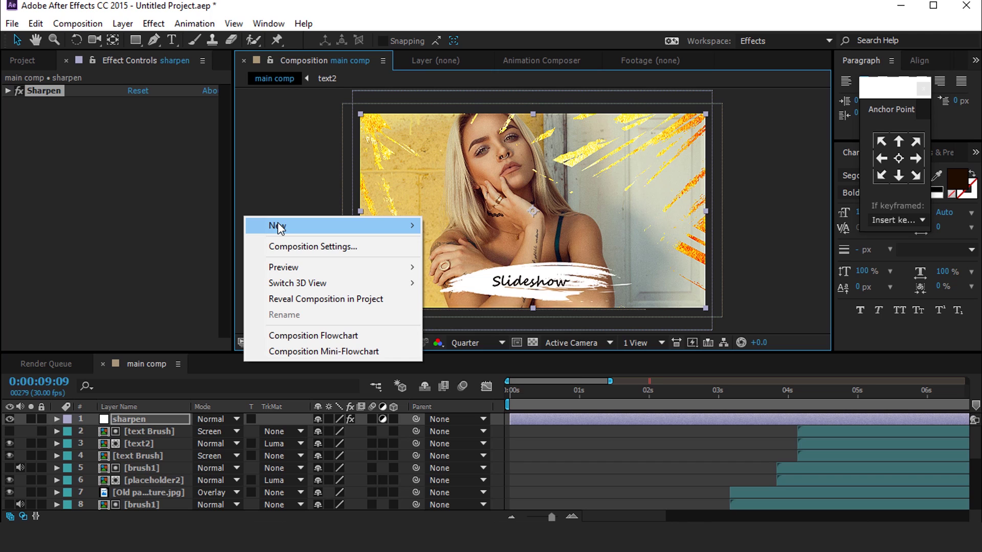
Add a second adjustment layer at the top named 'cc'.
left_click(476, 342)
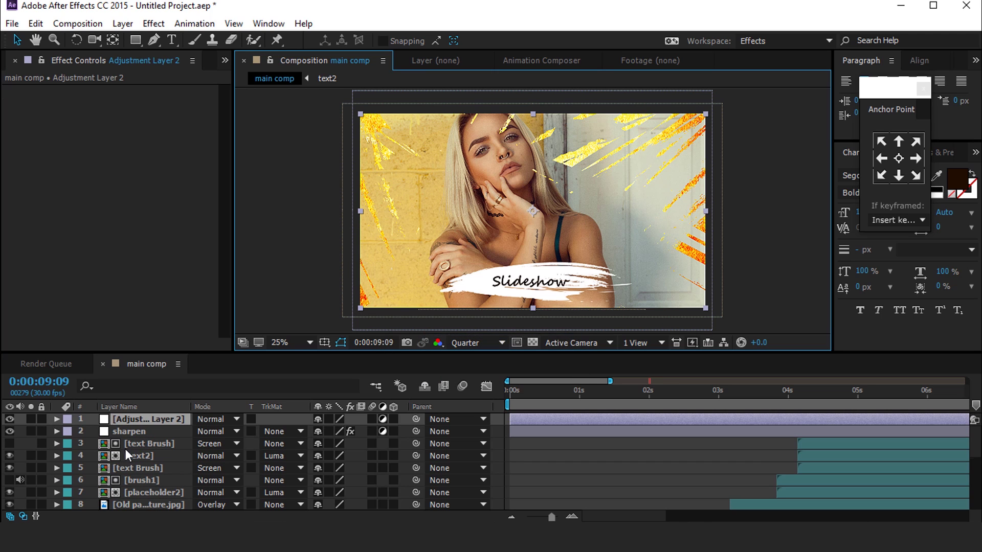
left_click(136, 429)
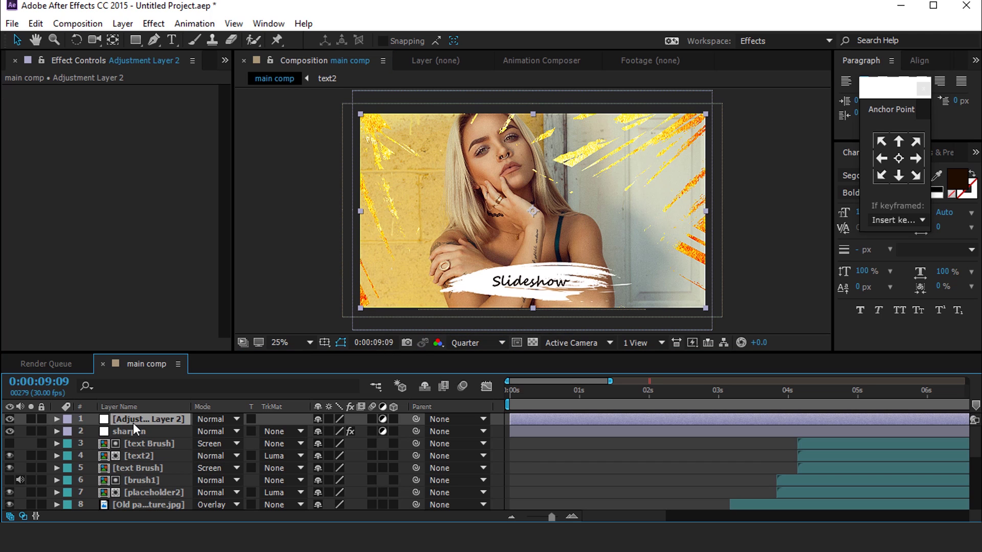
key("Return")
type("cc")
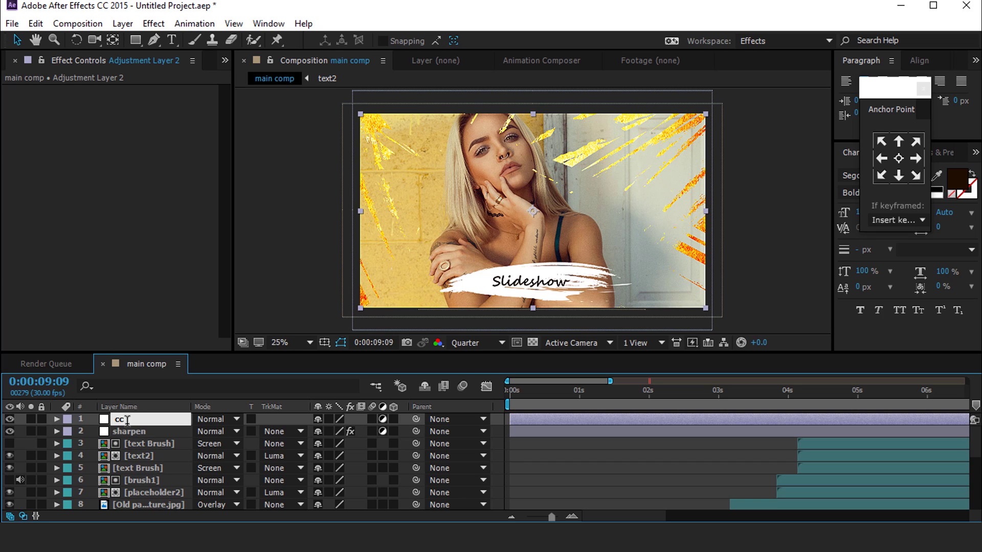
key("Return")
Apply a Photo Filter (Warming Filter 85, 25% density) to the cc layer.
key("ctrl+space")
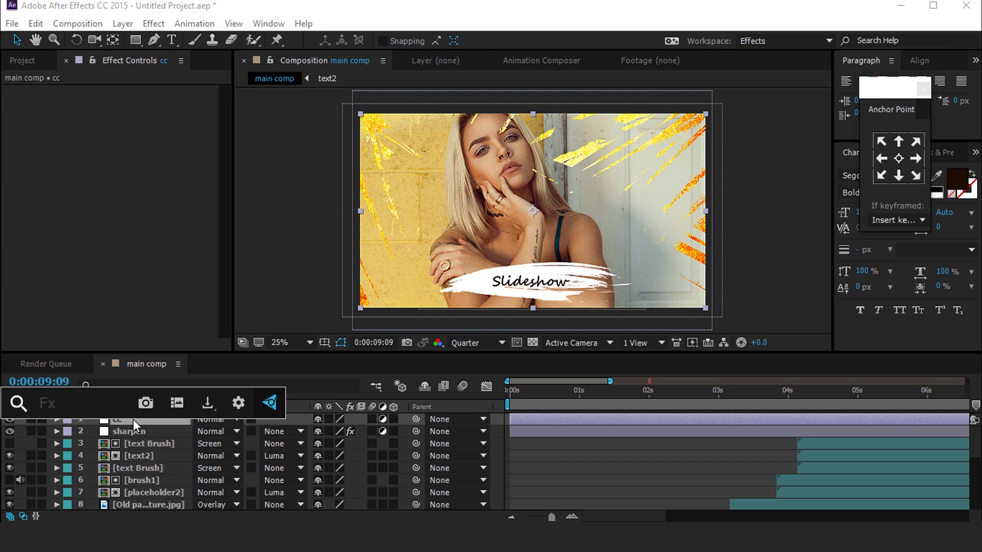
type("photo")
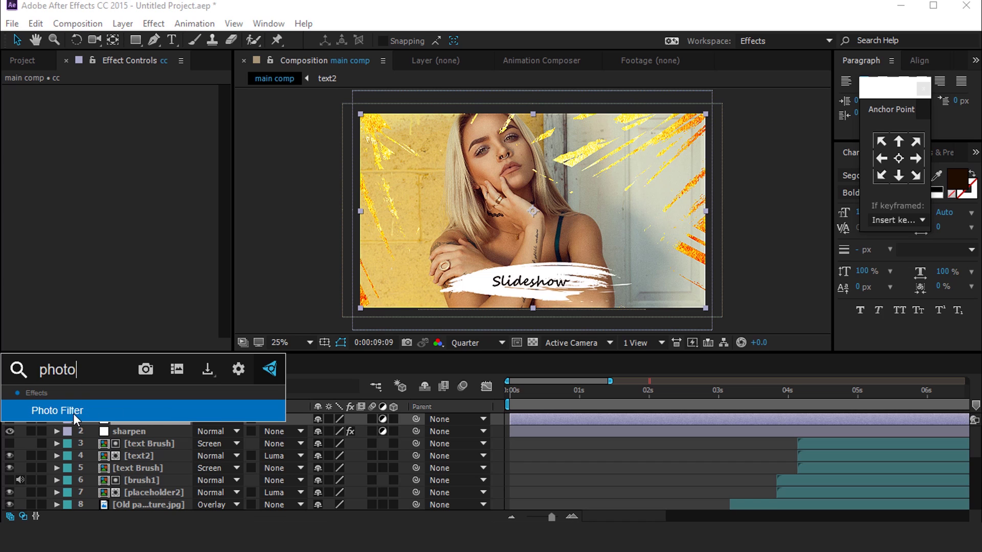
left_click(75, 414)
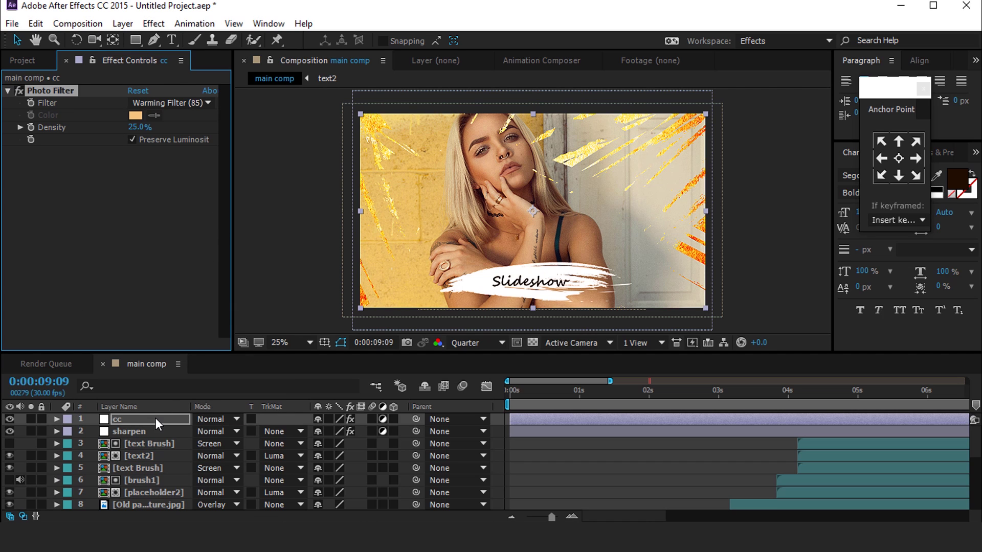
key("ctrl+space")
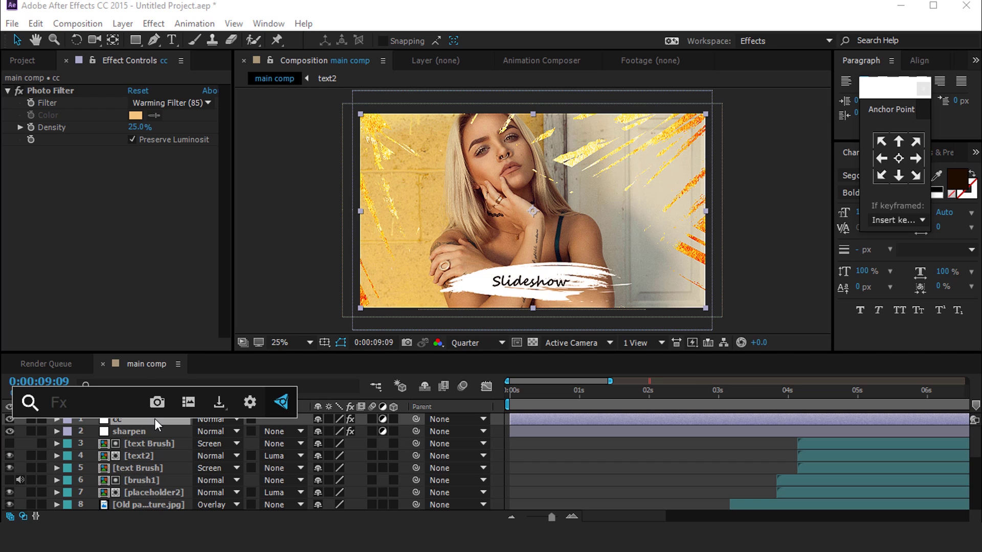
Apply Curves to the cc layer and bend the RGB curve into a contrast S-shape.
type("curv")
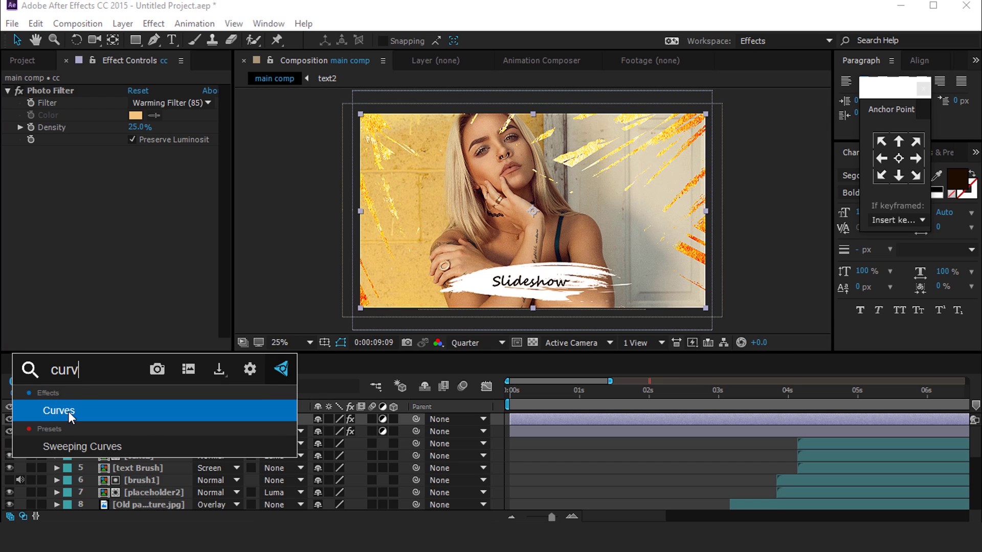
left_click(68, 411)
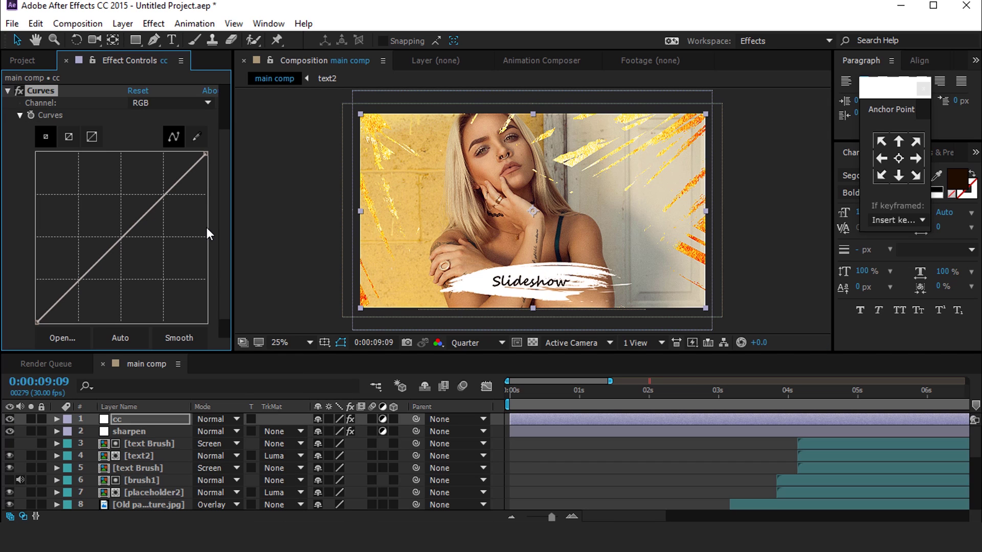
scroll(227, 235, "down", 1)
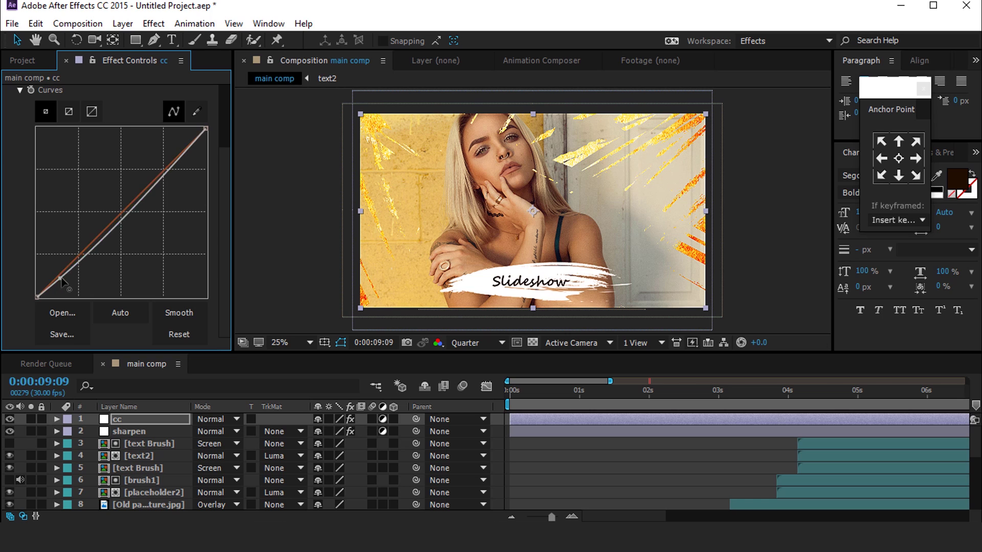
left_click_drag(64, 274, 82, 270)
mouse_move(153, 183)
left_mouse_down()
mouse_move(148, 191)
mouse_move(154, 182)
left_mouse_up()
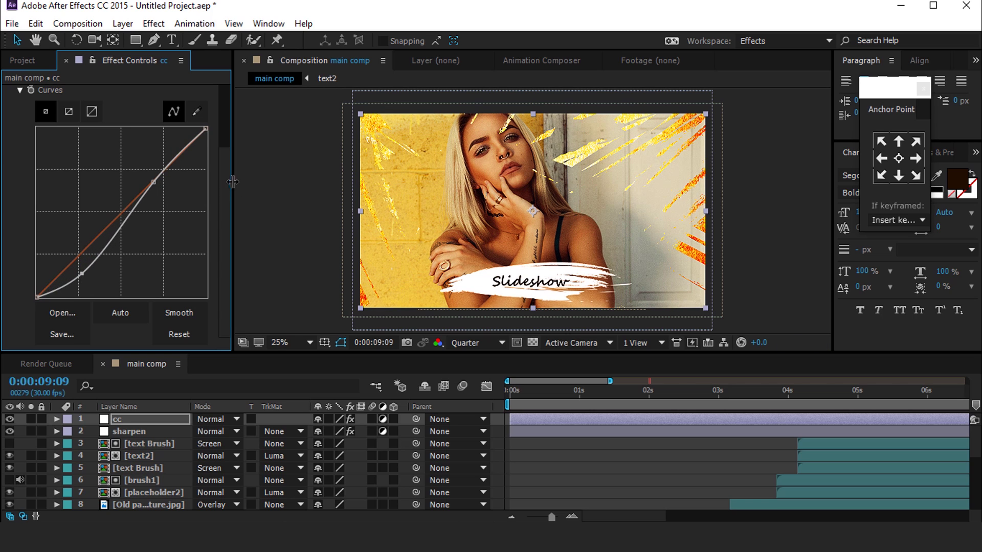
scroll(221, 158, "up", 1)
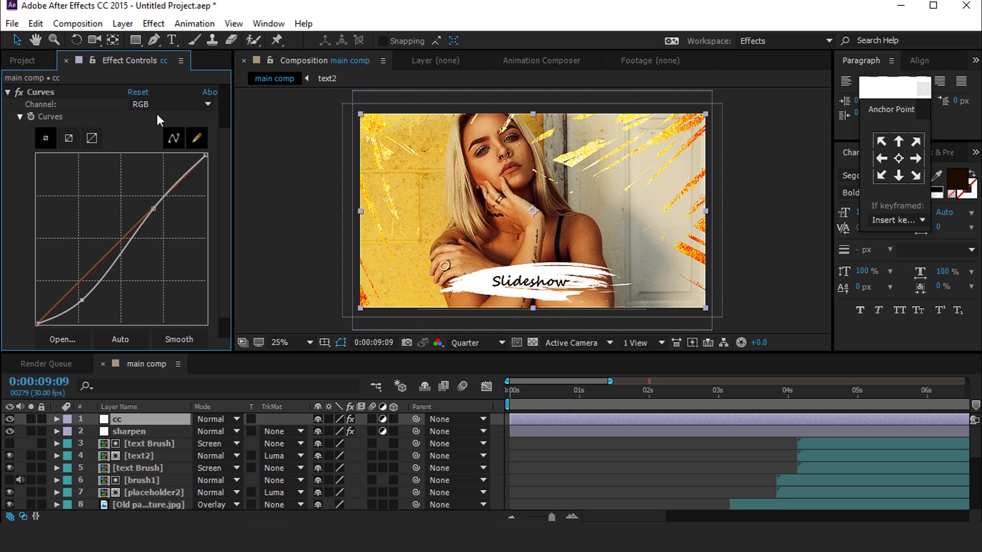
Raise the Blue channel's black point in Curves to tint the shadows blue.
left_click(169, 104)
left_click(161, 167)
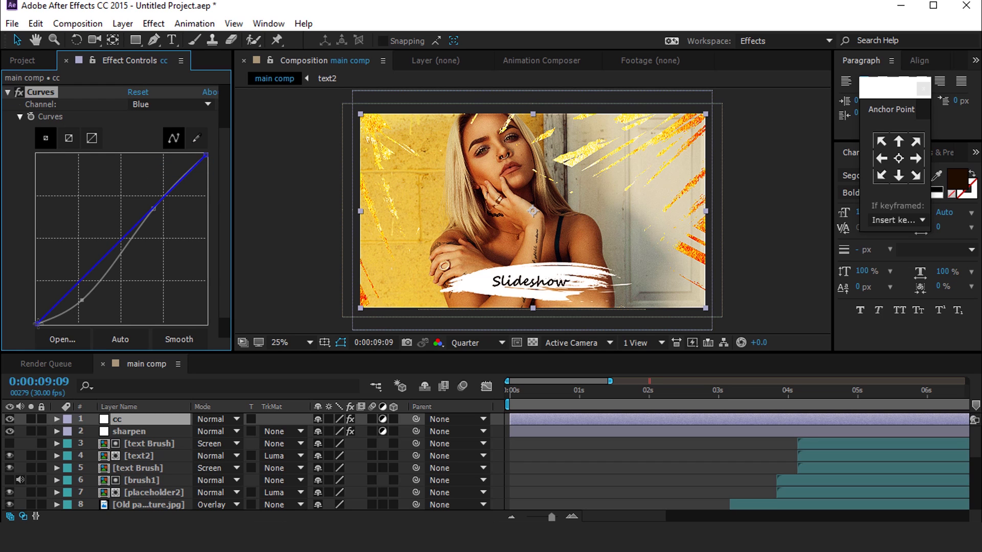
left_click_drag(37, 324, 35, 301)
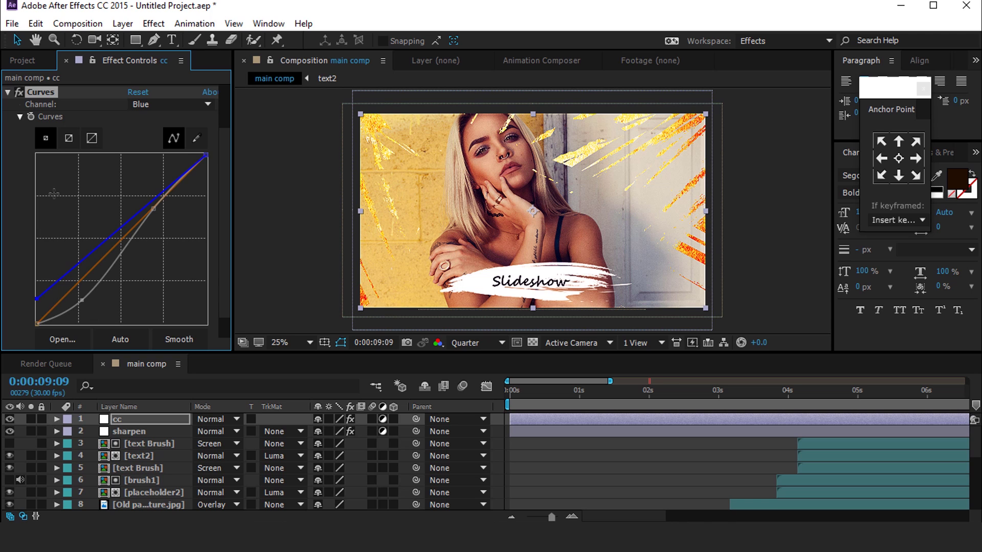
left_click(19, 117)
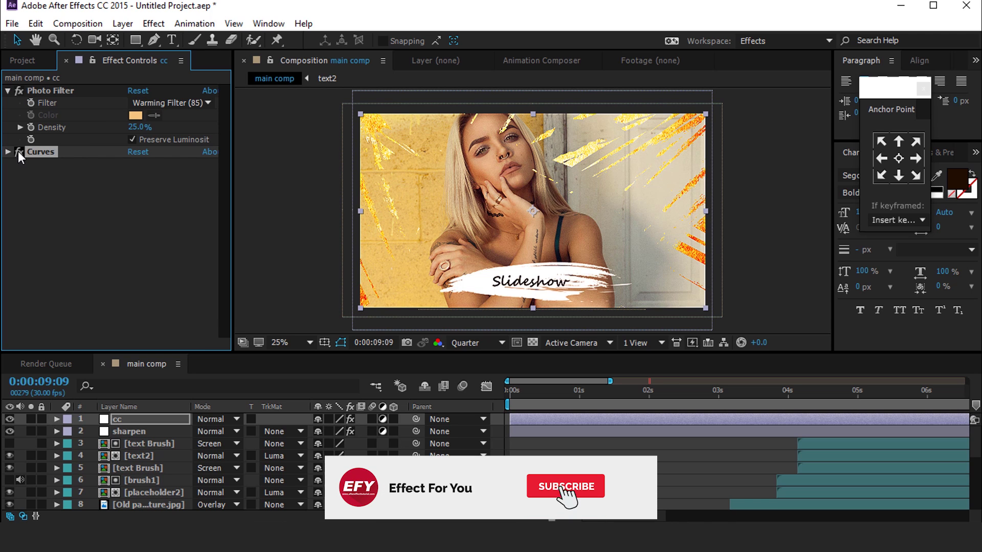
Add Particles.mov to the main comp in Screen blending mode.
left_click(30, 62)
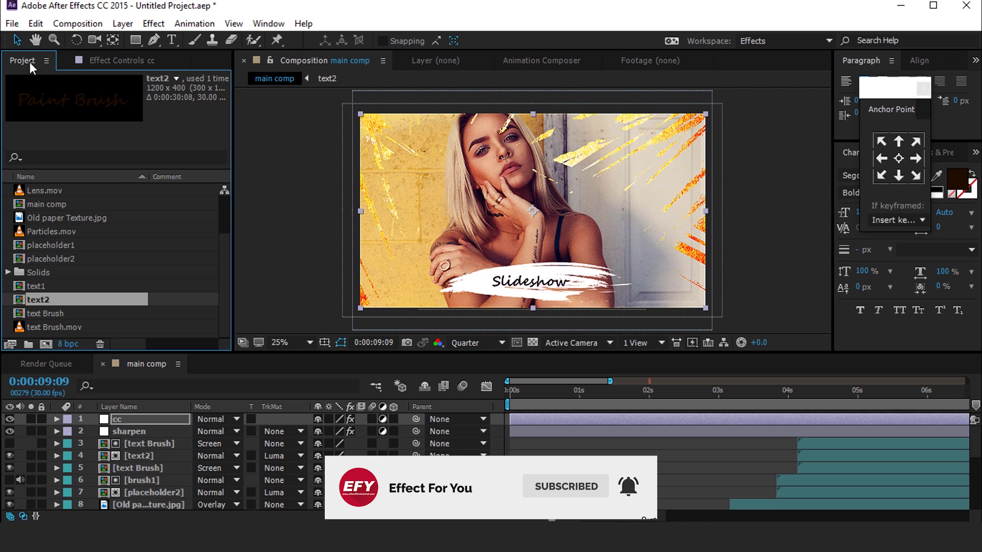
left_click(60, 231)
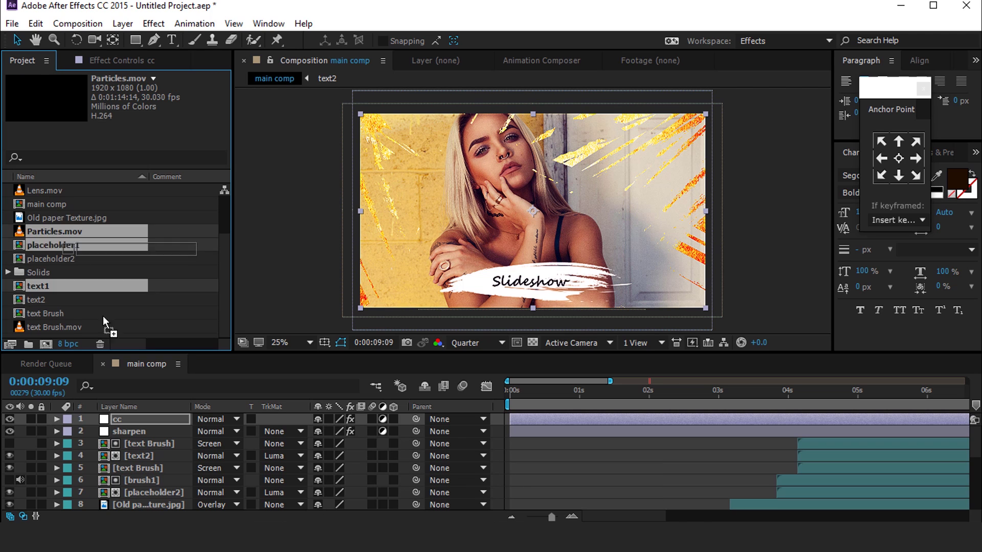
left_click_drag(19, 236, 143, 415)
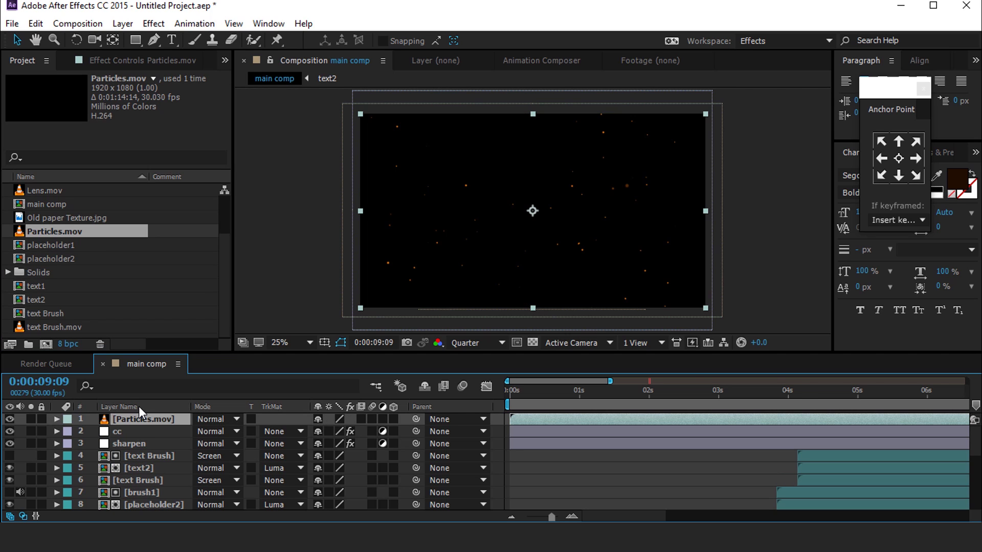
left_click(230, 419)
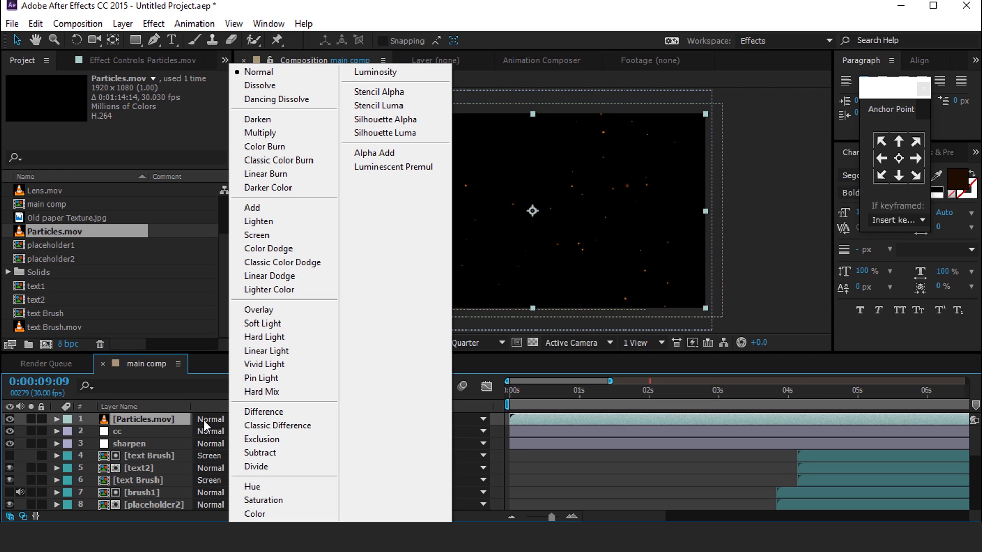
left_click(267, 236)
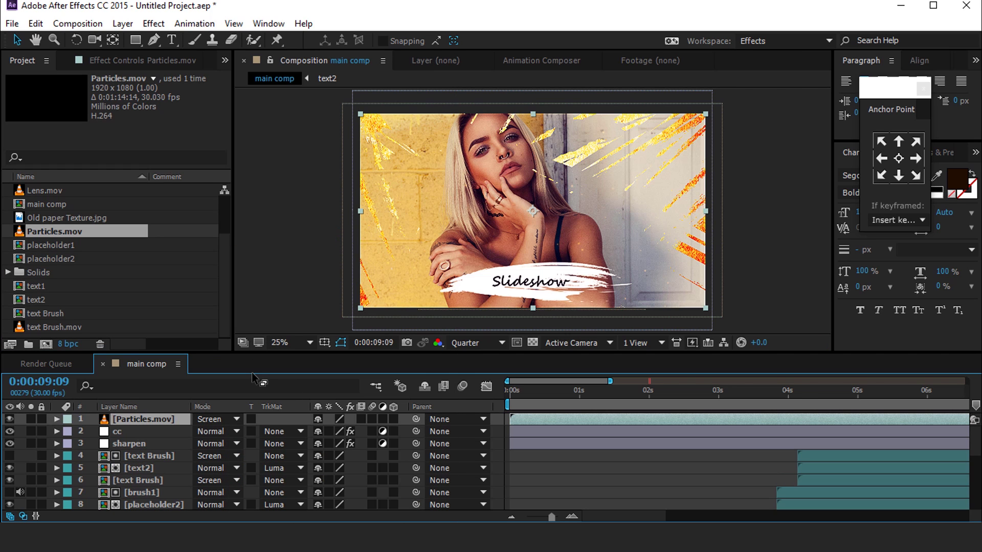
Add Lens.mov on top in Add blending mode at 50% opacity.
left_click(34, 191)
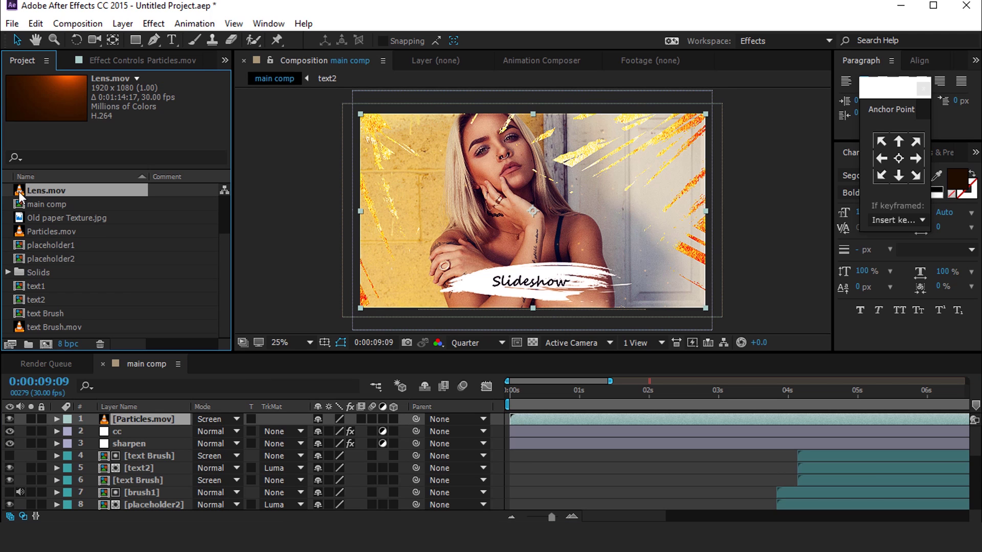
mouse_move(47, 193)
left_mouse_down()
mouse_move(137, 419)
mouse_move(150, 415)
left_mouse_up()
left_click(223, 420)
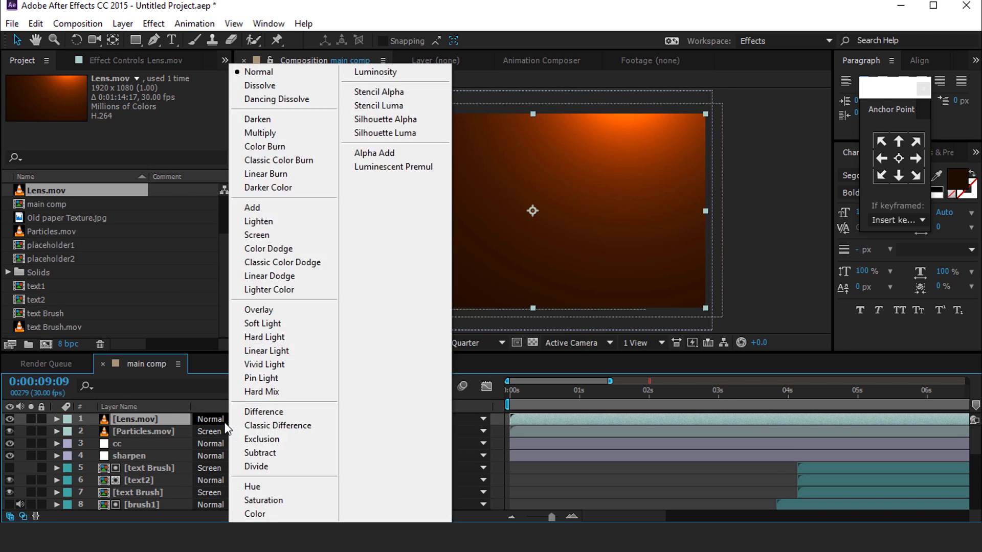
left_click(255, 207)
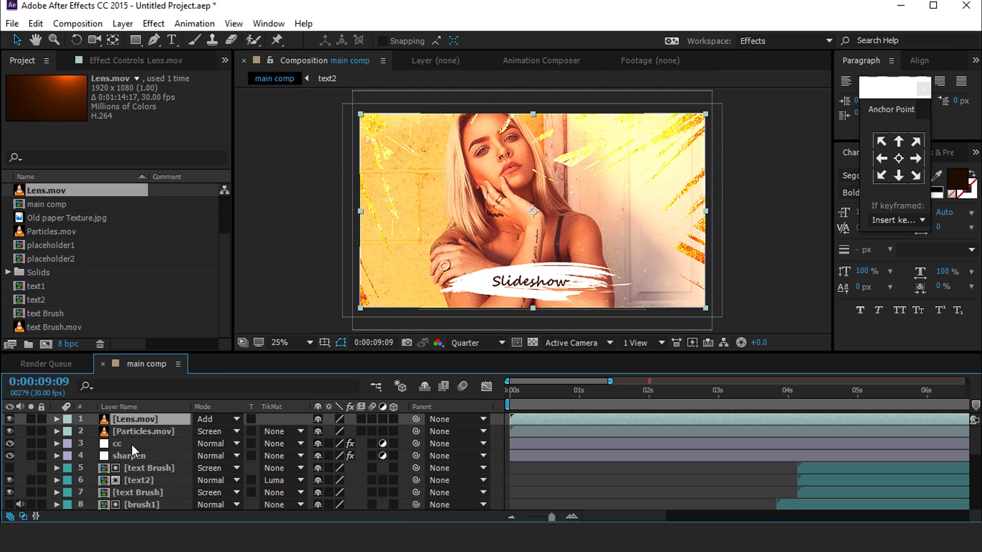
key("t")
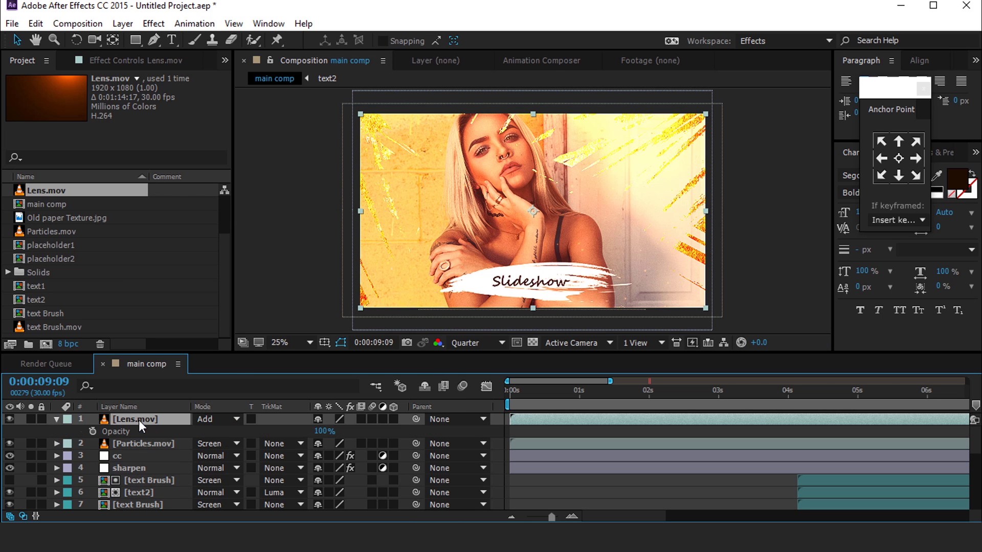
type("50")
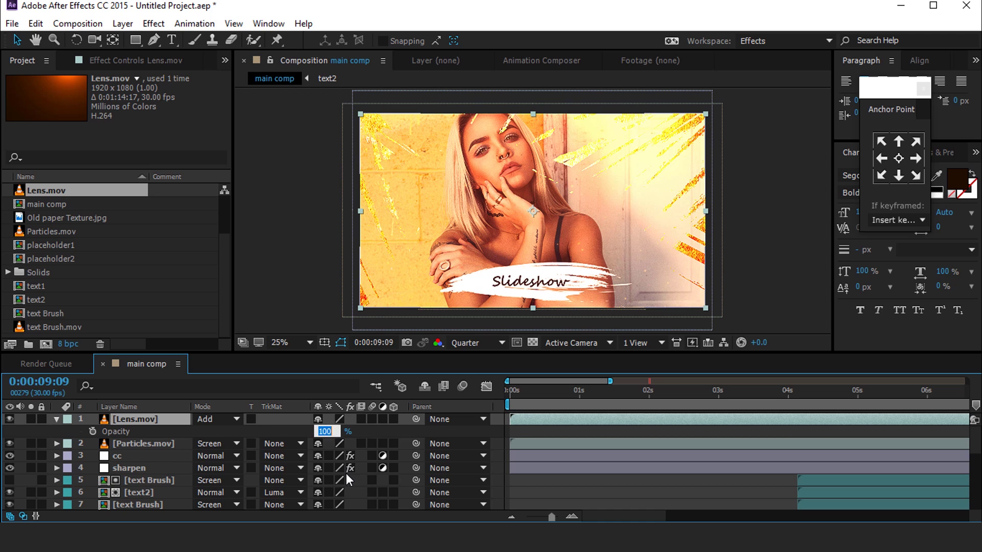
key("Return")
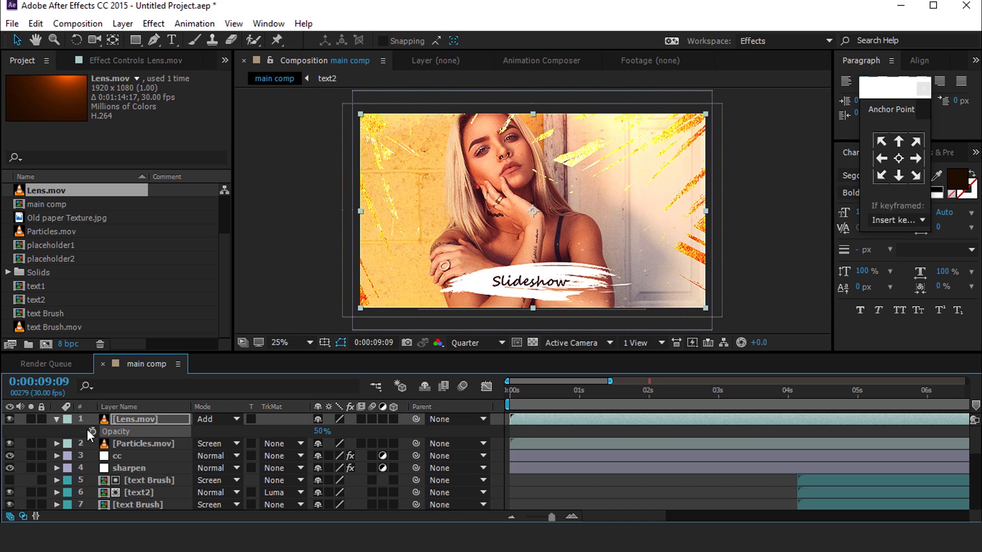
Make every layer in the main comp a 3D layer.
left_click(58, 420)
key("ctrl+a")
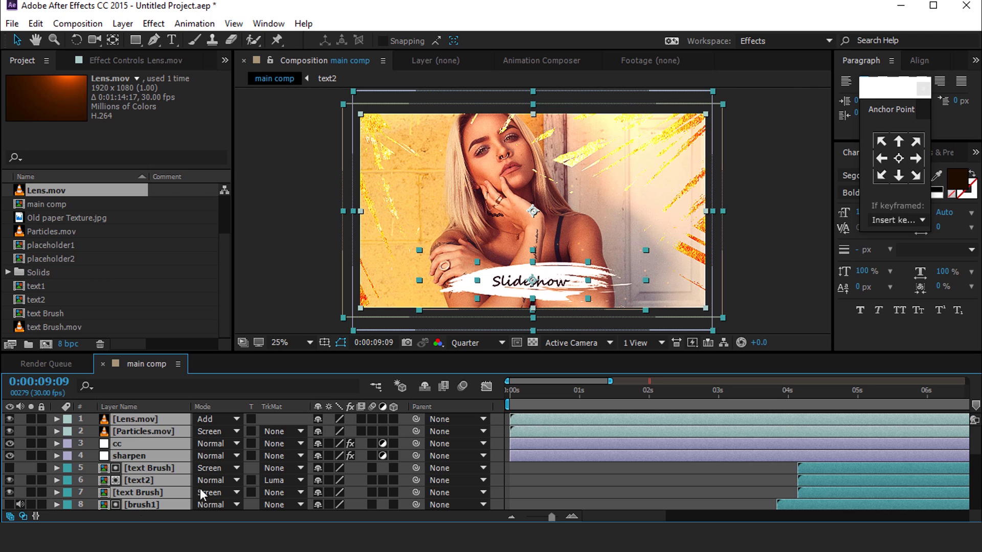
left_click(394, 418)
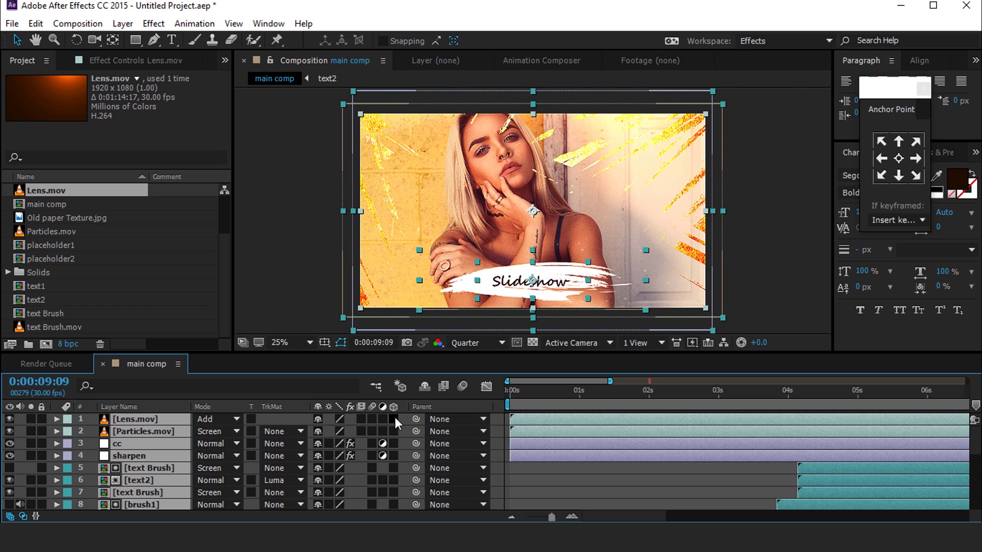
left_click(588, 487)
Add a new camera, Camera 1, to the comp with the default settings.
right_click(273, 254)
mouse_move(361, 263)
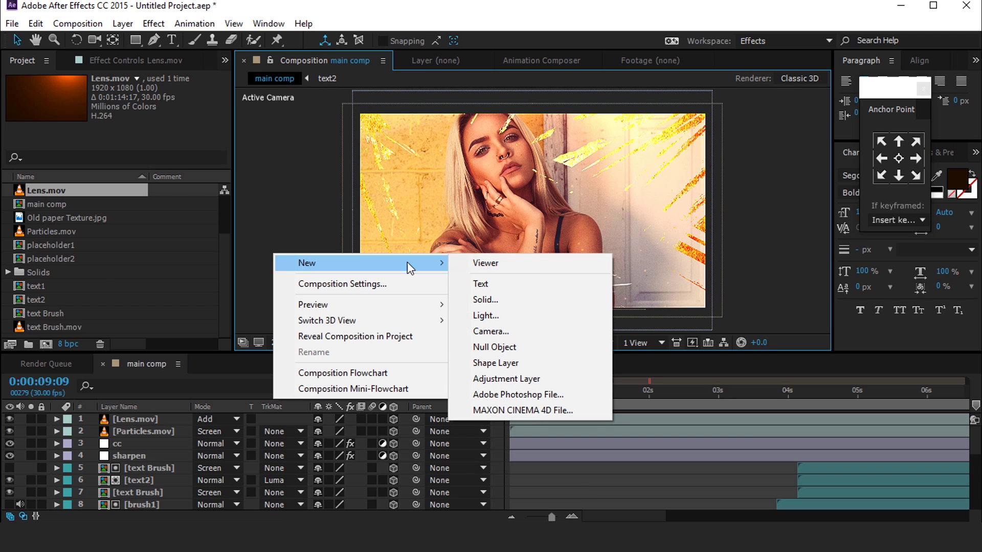
left_click(500, 332)
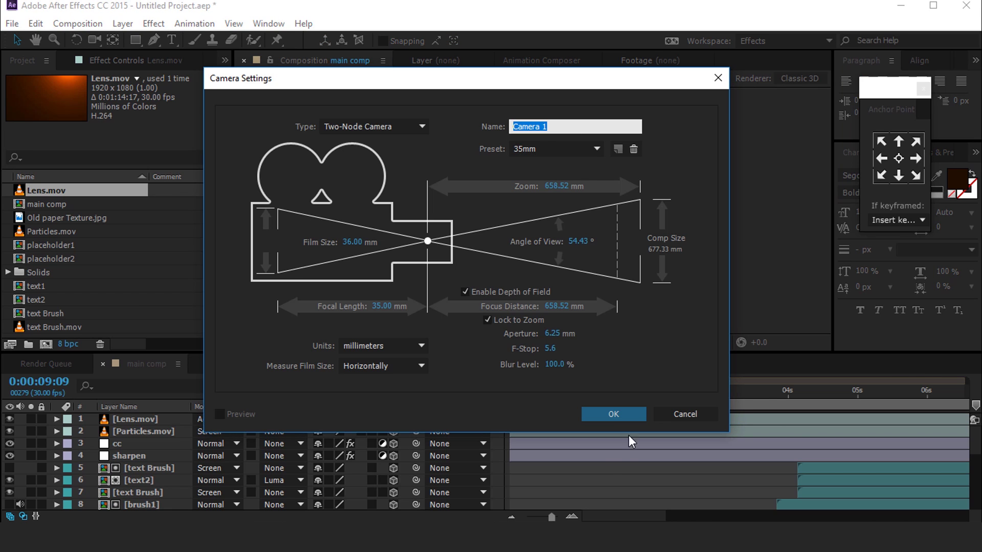
left_click(618, 416)
Add a 3D null object, Null 1, and parent Camera 1 to it.
right_click(273, 214)
mouse_move(361, 224)
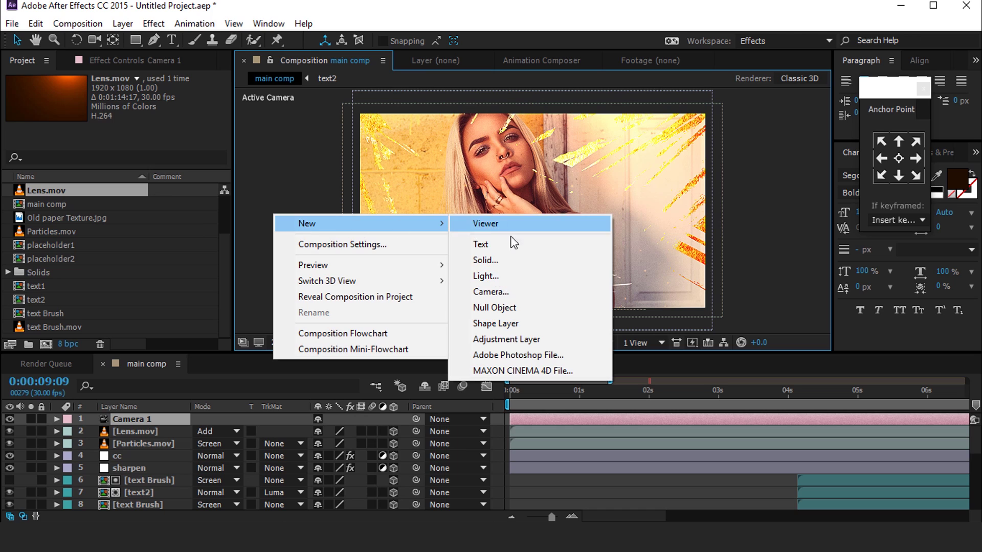
left_click(497, 304)
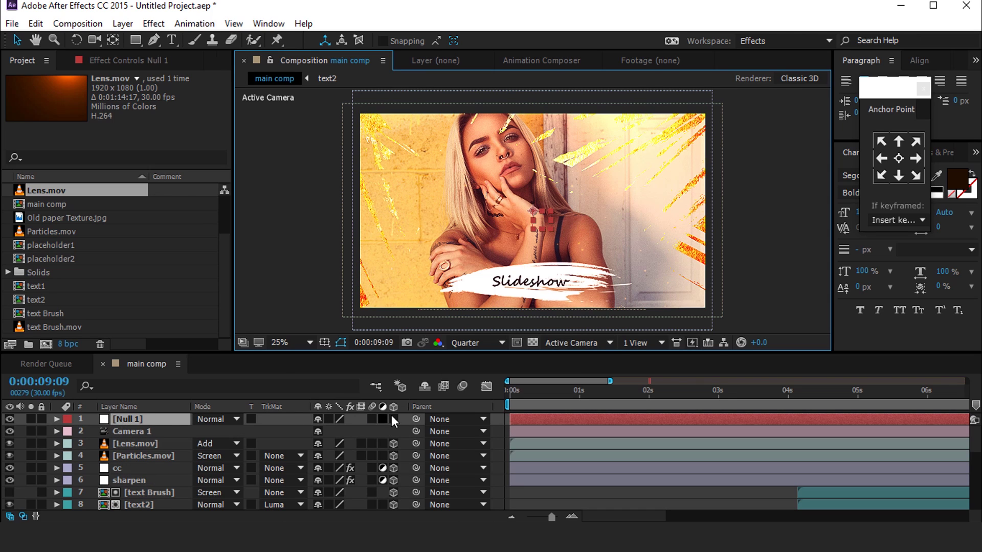
left_click(393, 419)
left_click(129, 433)
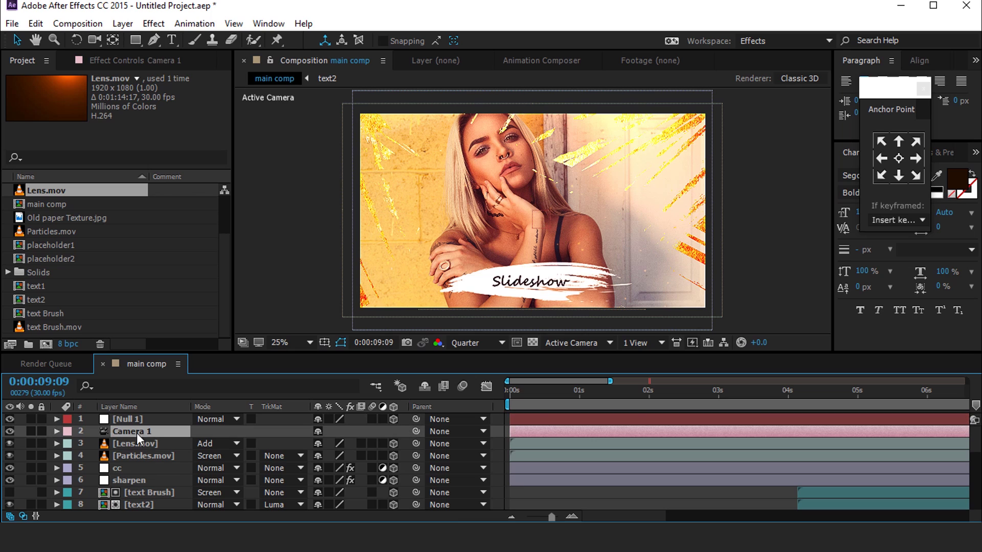
left_click_drag(415, 432, 124, 420)
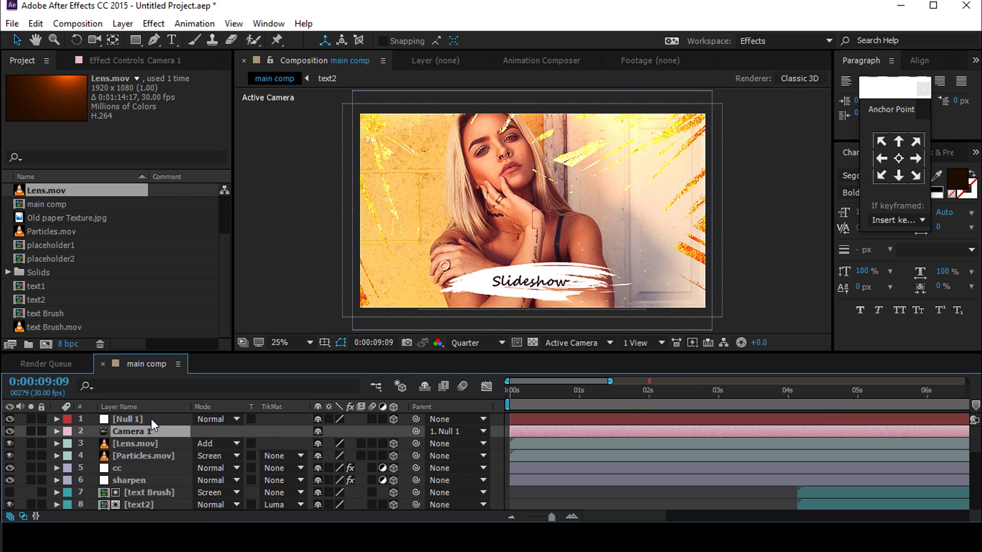
left_click(151, 418)
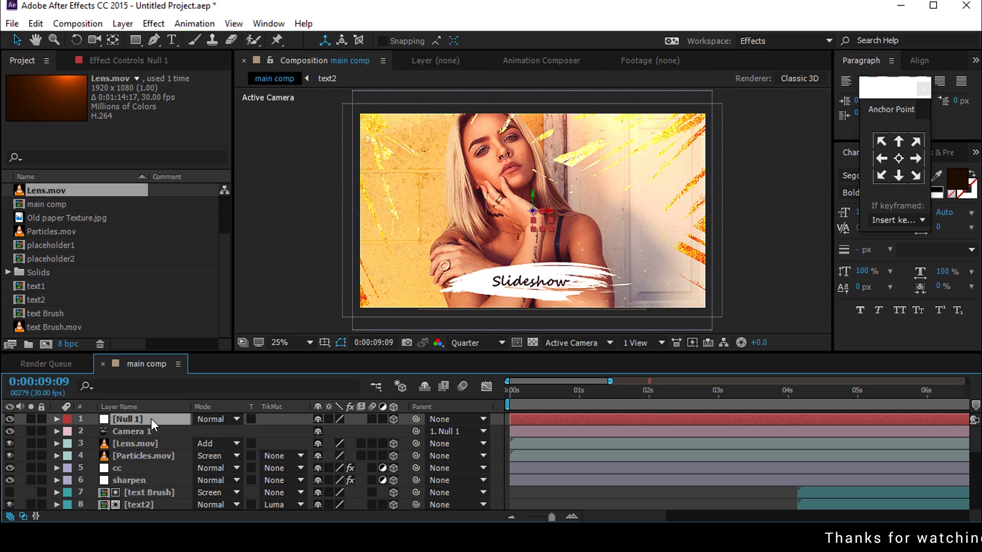
Give Null 1's Position a wiggle(10,2) expression and return to the comp start.
key("p")
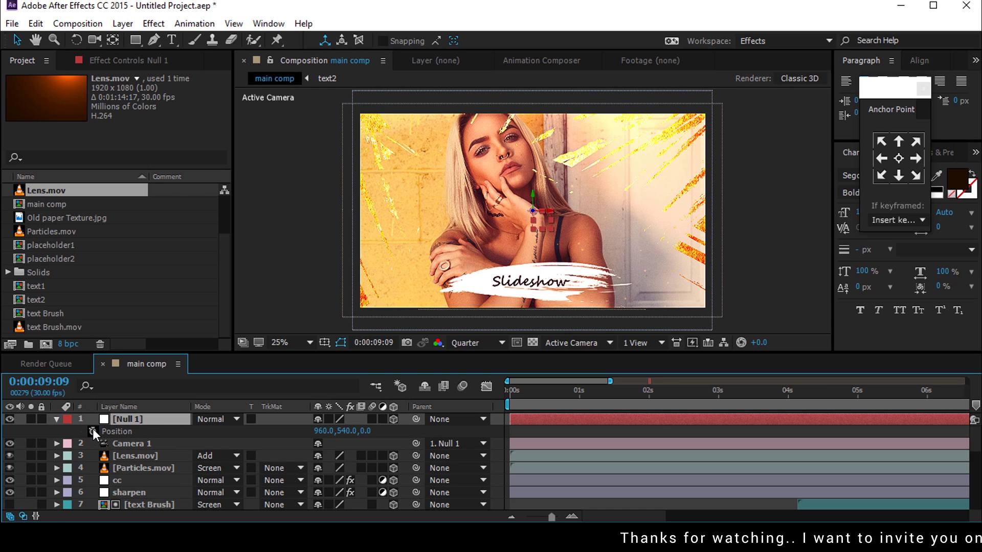
left_click(93, 431, "alt")
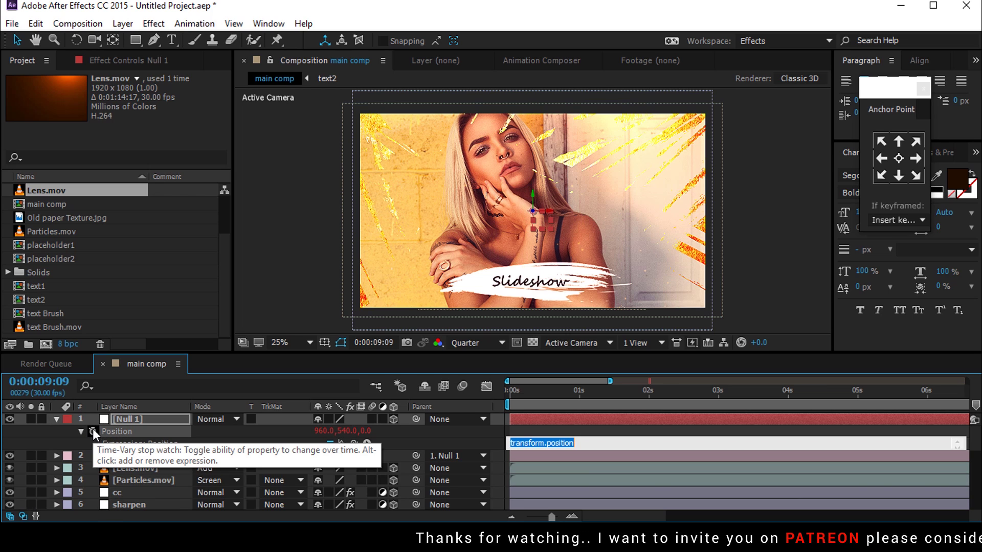
type("wiggle")
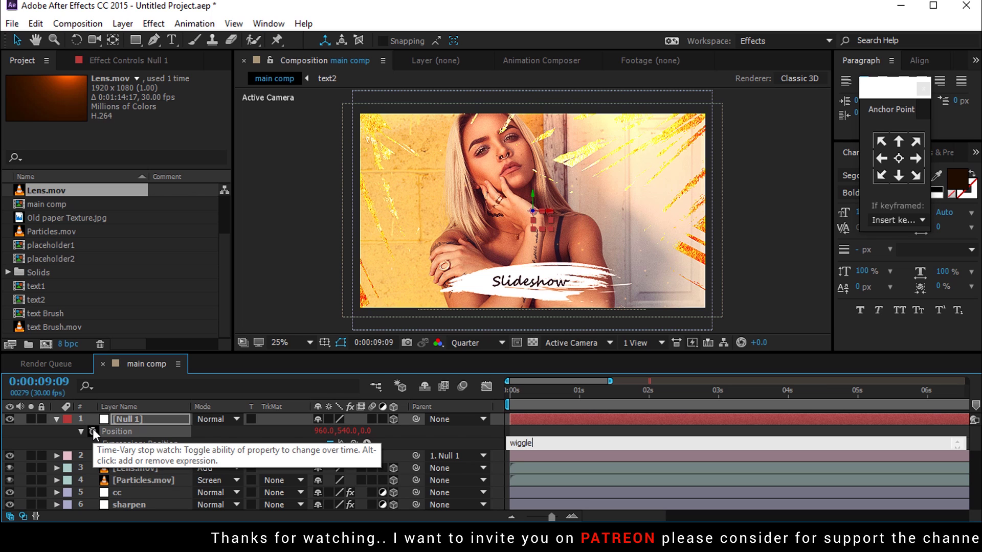
type("(10")
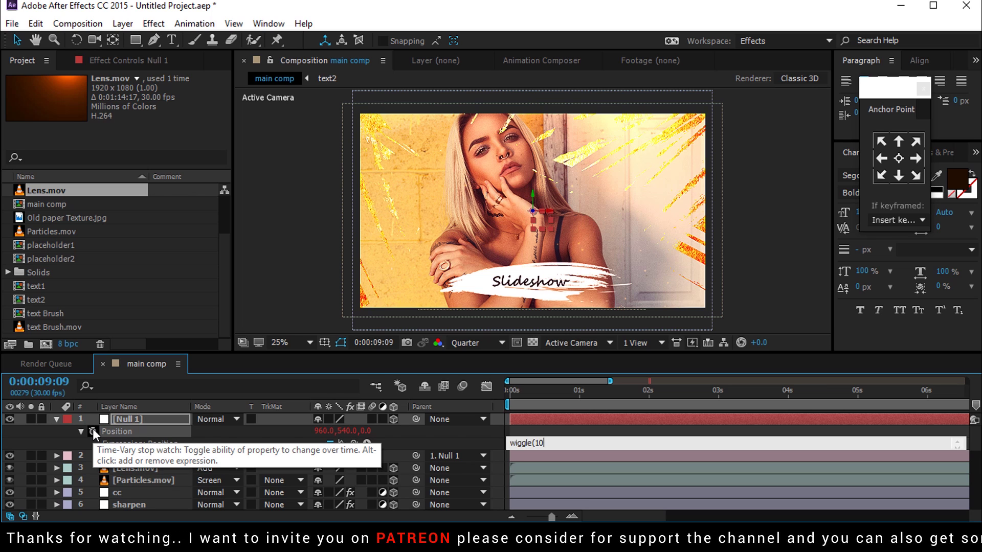
type(",2)")
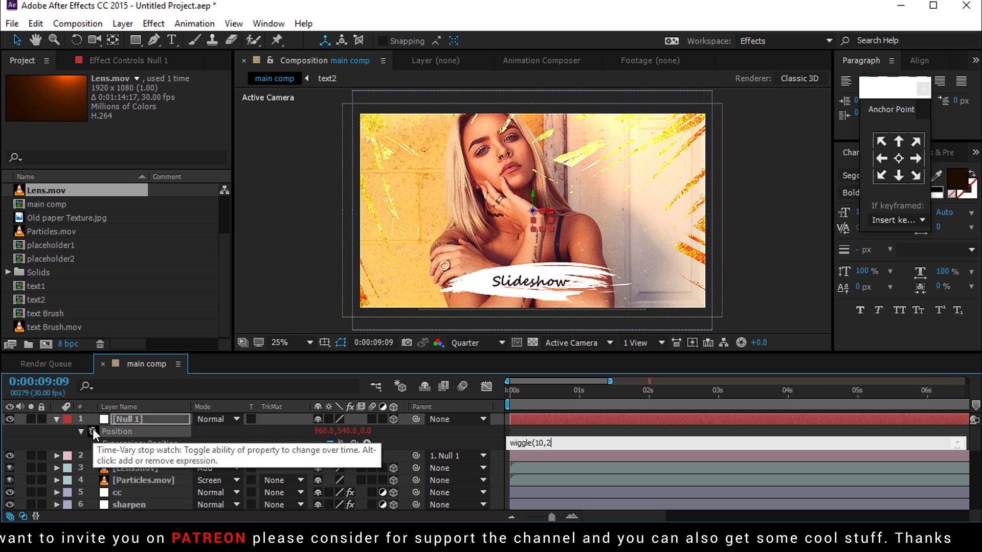
left_click(514, 429)
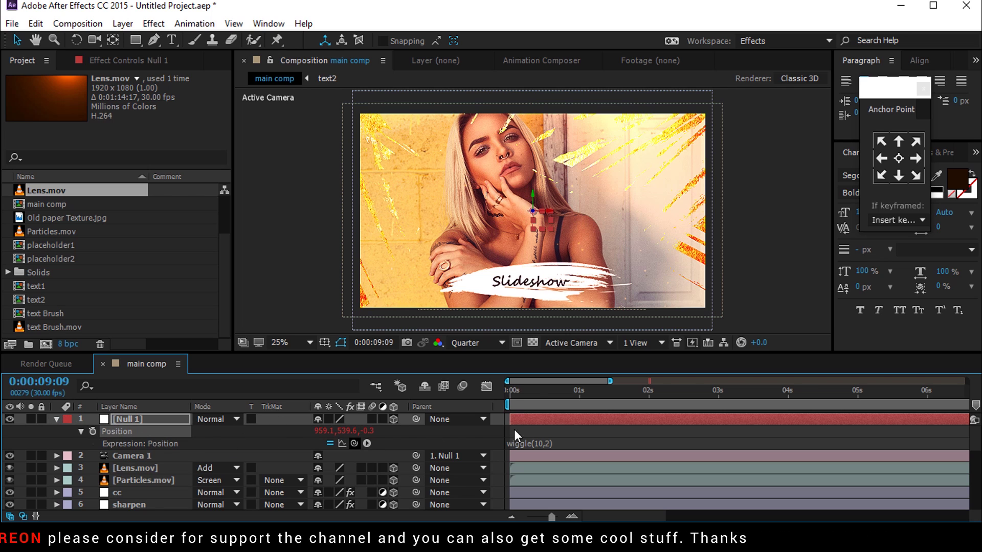
left_click_drag(531, 392, 516, 391)
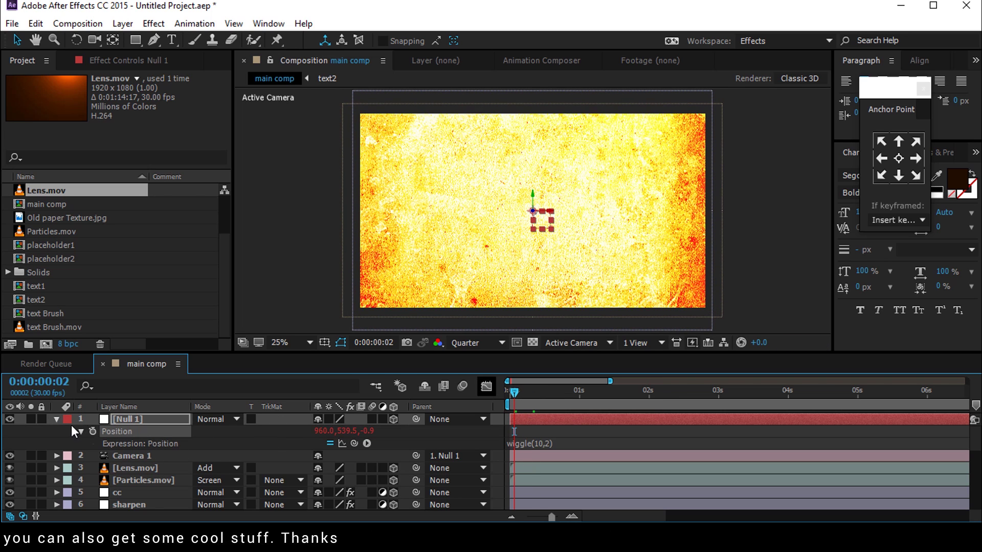
left_click(55, 419)
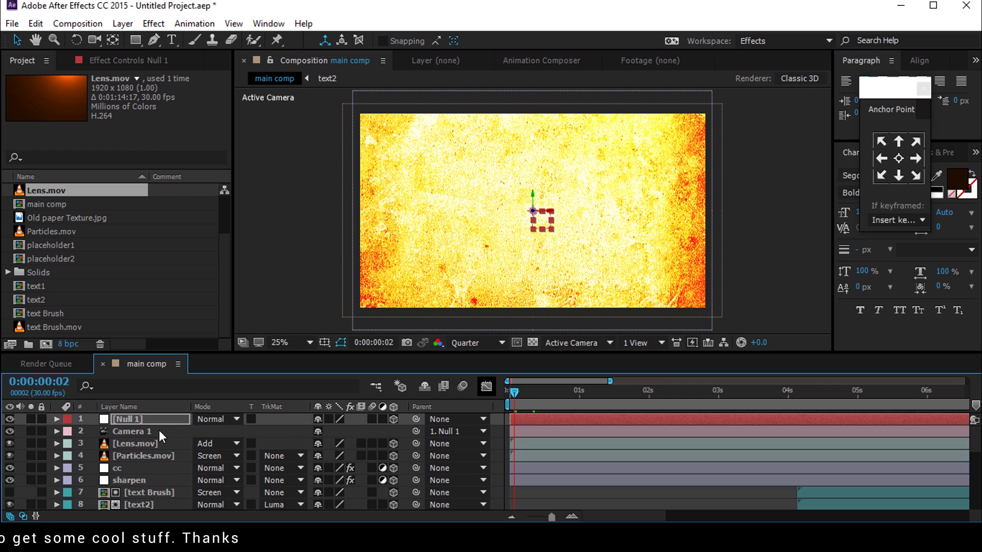
Add a null object named 'scale' and place it just below Camera 1.
right_click(279, 256)
mouse_move(361, 264)
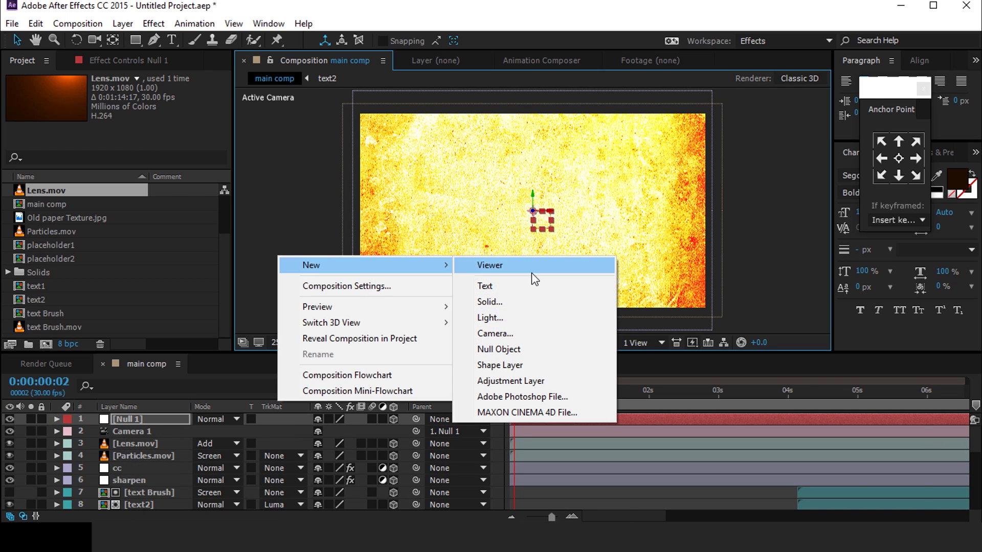
left_click(510, 351)
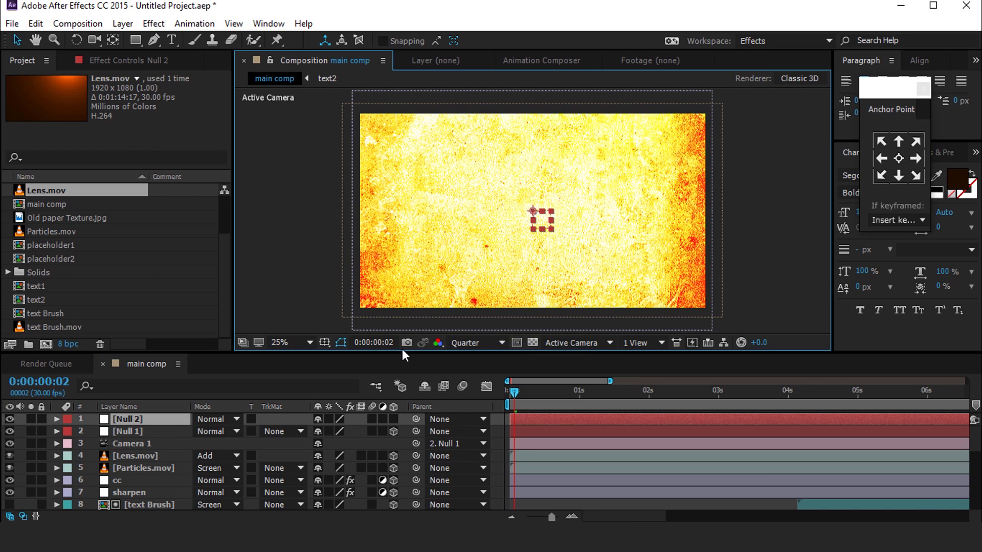
key("Return")
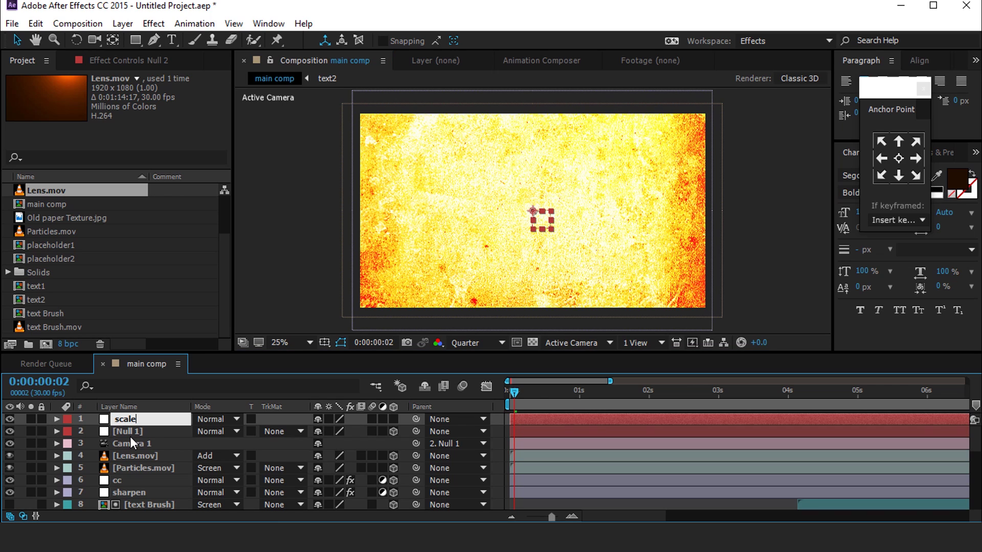
key("Return")
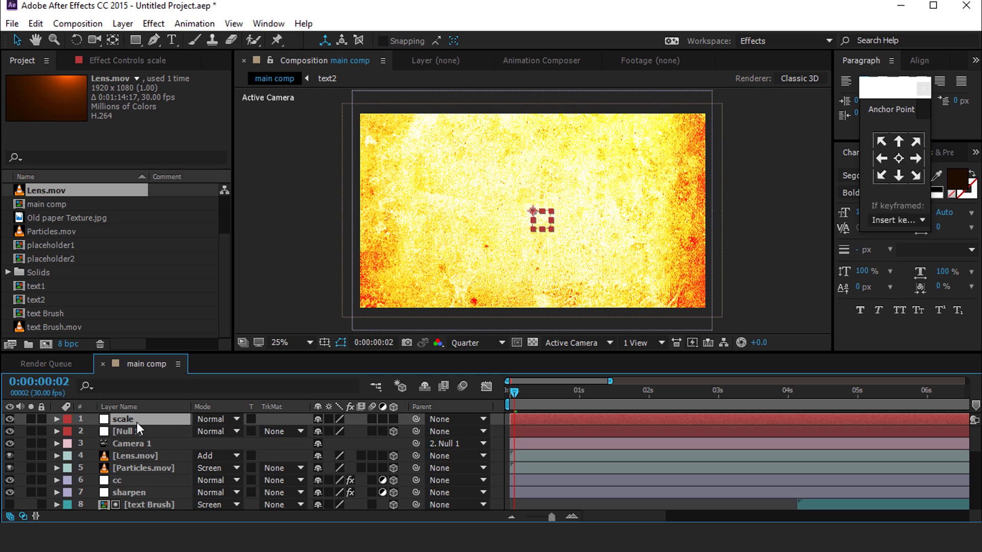
left_click_drag(137, 423, 136, 451)
Parent all layers from Lens.mov down to BG to the scale null.
left_click(145, 457)
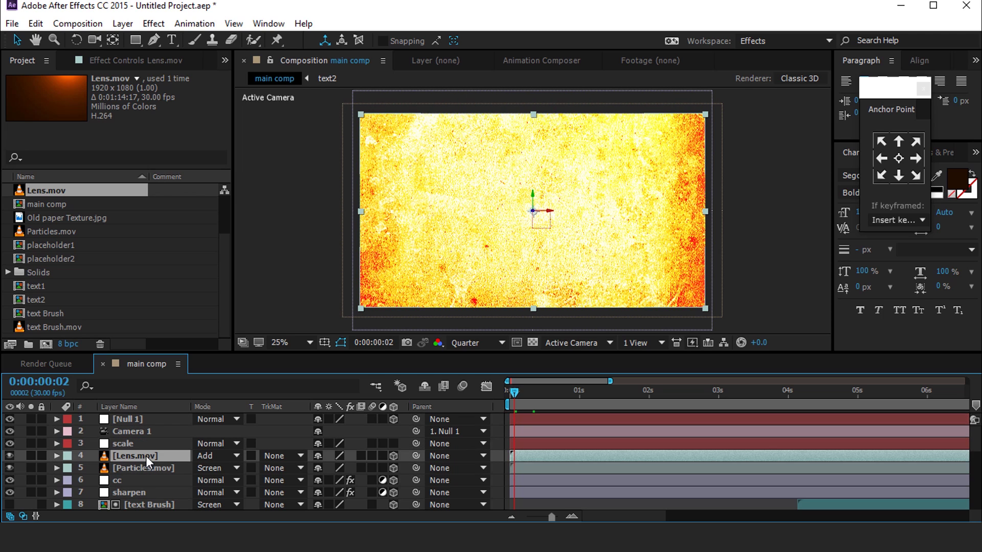
scroll(149, 460, "down", 6)
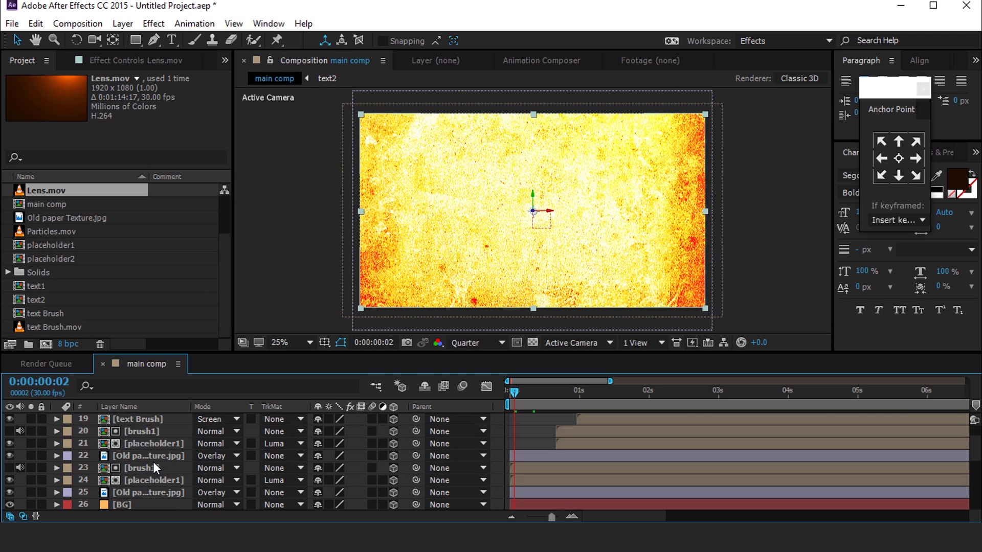
left_click(139, 500, "shift")
scroll(139, 500, "up", 1)
scroll(140, 500, "up", 3)
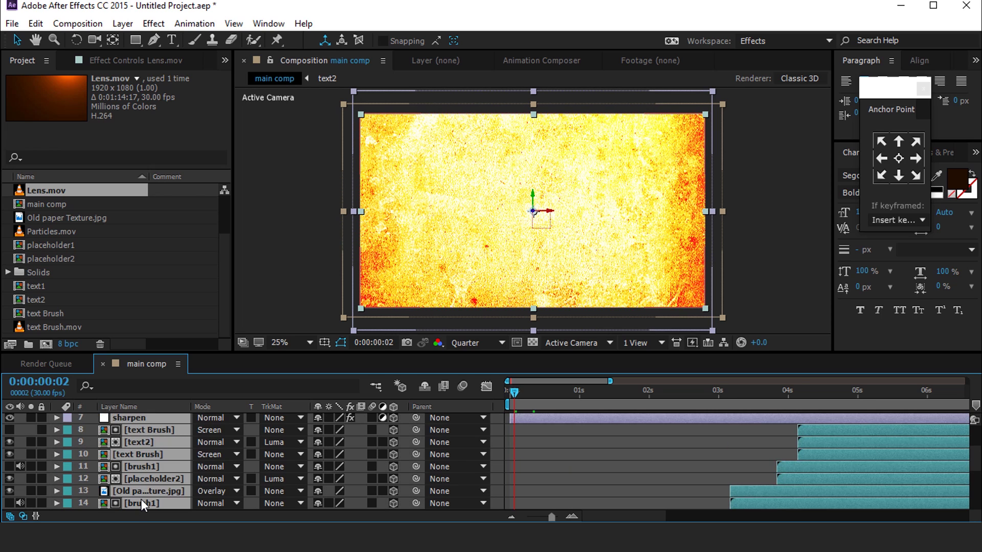
scroll(141, 500, "up", 2)
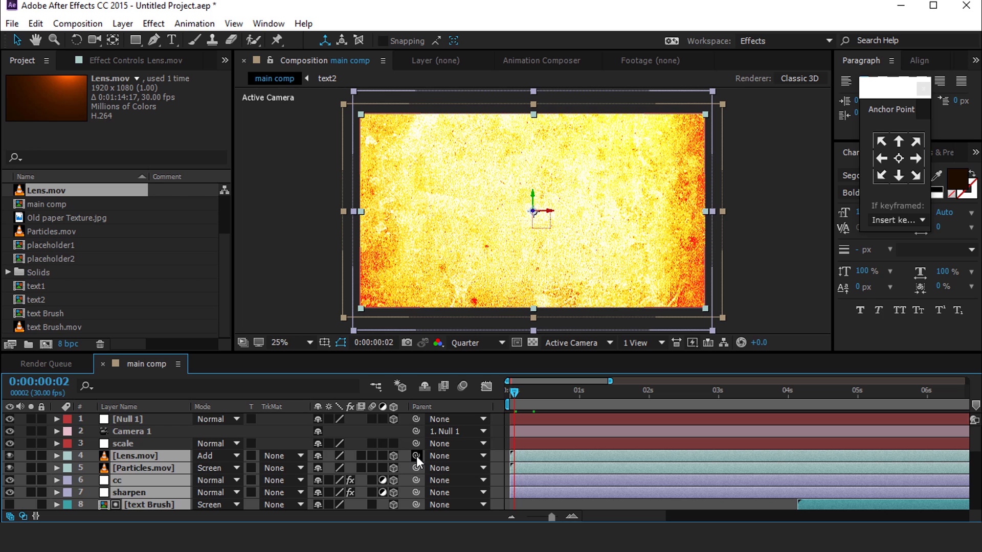
left_click_drag(417, 457, 122, 443)
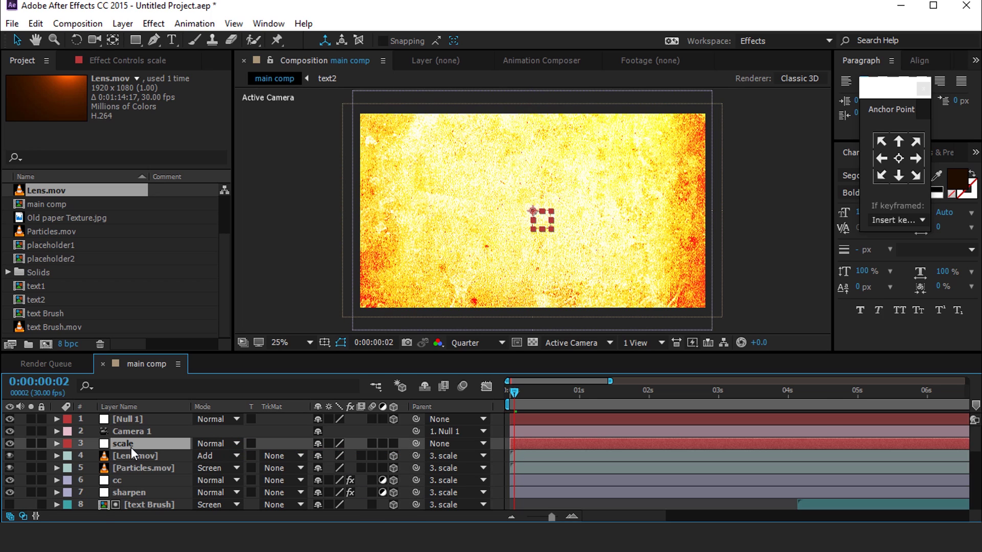
Make the scale null 3D with Scale at 103%, then return to the comp start.
key("s")
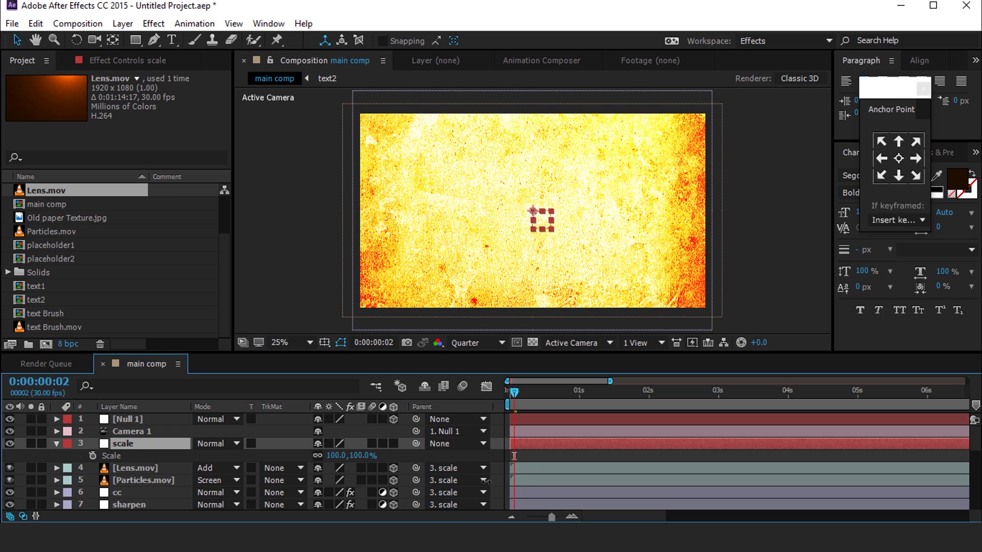
left_click(121, 444)
left_click(393, 445)
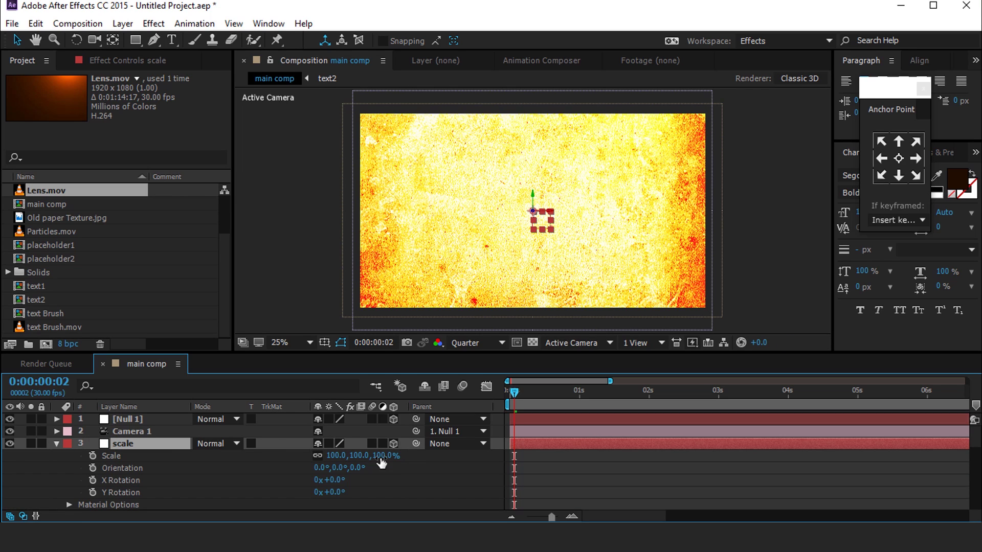
left_click(382, 454)
type("10")
type("3")
key("Return")
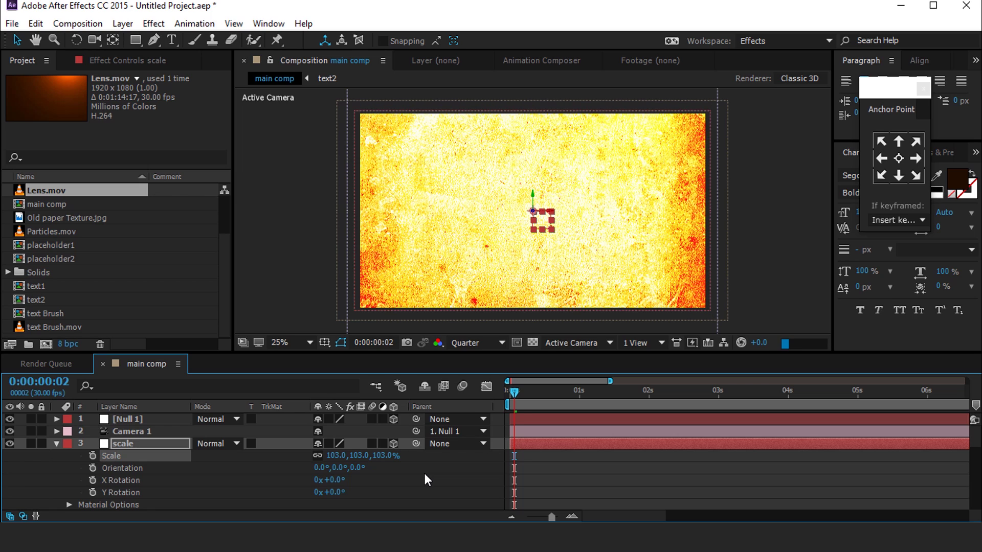
left_click(56, 443)
key("Home")
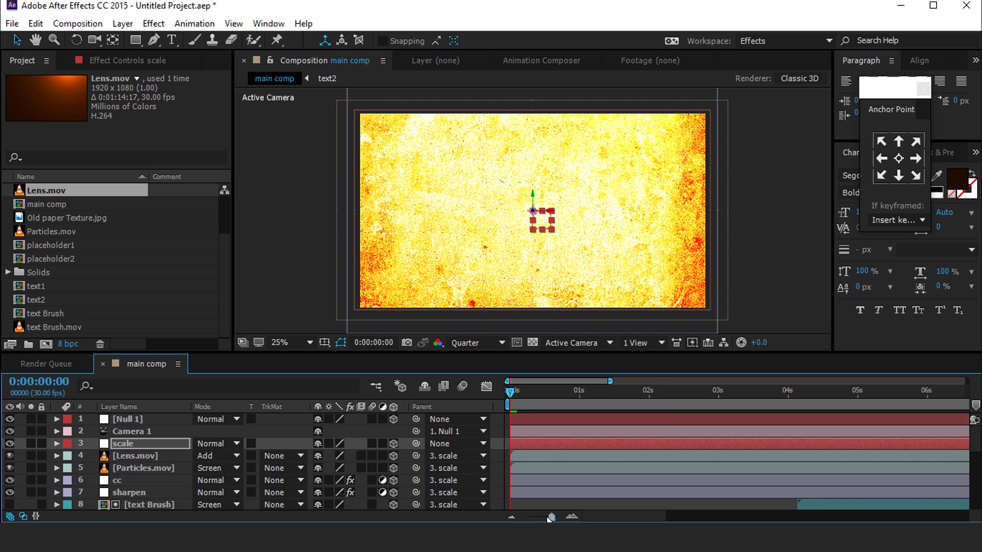